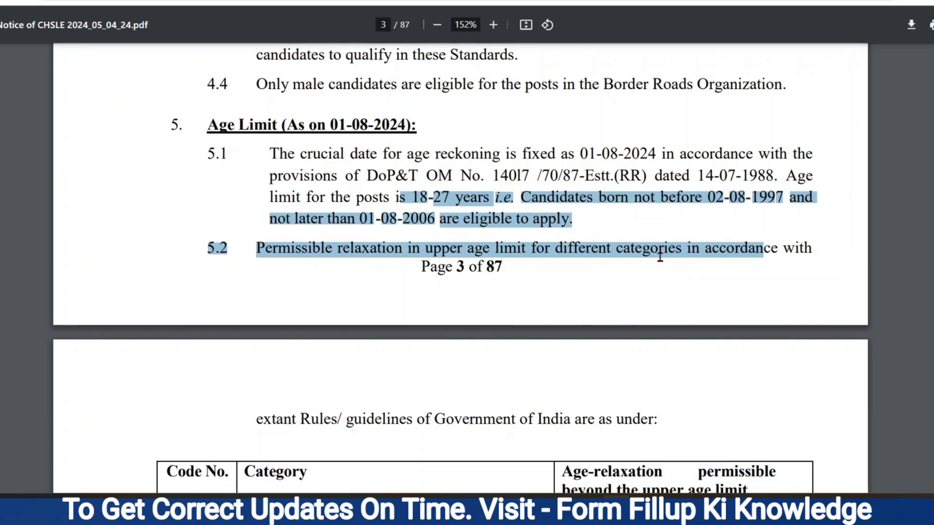
Review the age-relaxation table in the CHSLE 2024 notice, focusing on the SC/ST, OBC and PwBD categories
scroll(660, 256, down, 7)
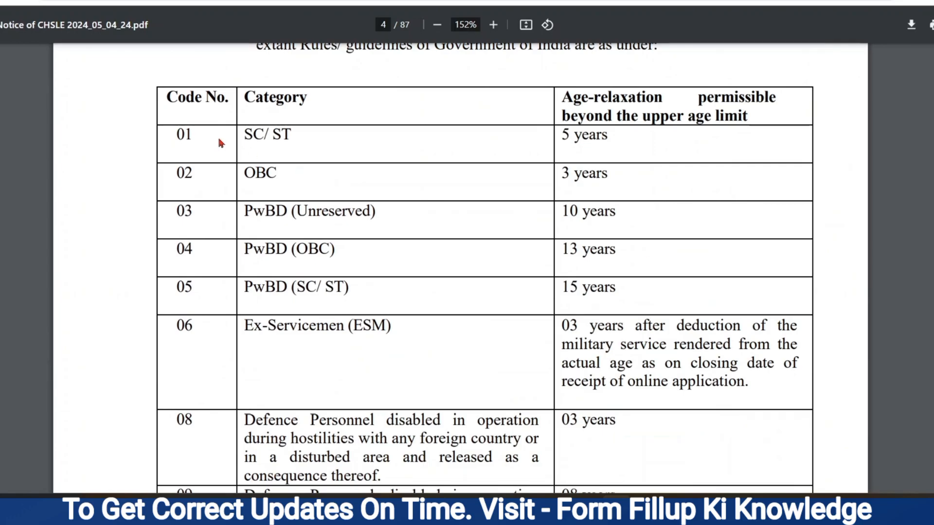
drag(237, 134, 609, 177)
click(401, 215)
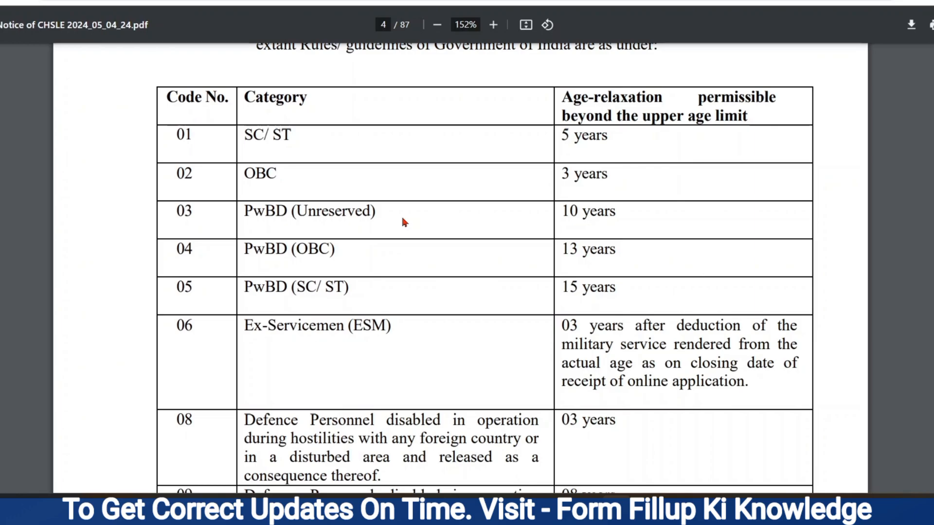
Read the Essential Educational Qualifications section of the notice, highlighting its heading and paragraphs 8.1 to 8.3
scroll(401, 214, down, 1)
scroll(401, 214, down, 12)
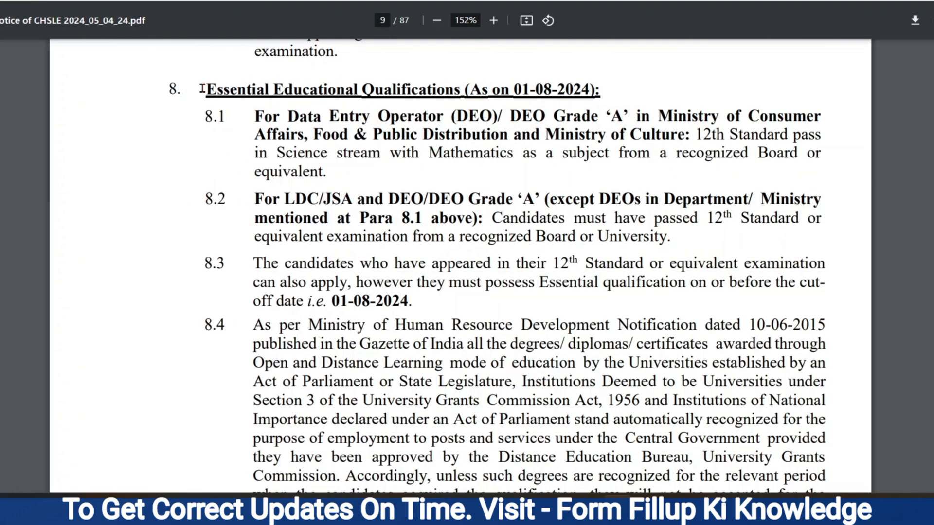
drag(201, 89, 602, 85)
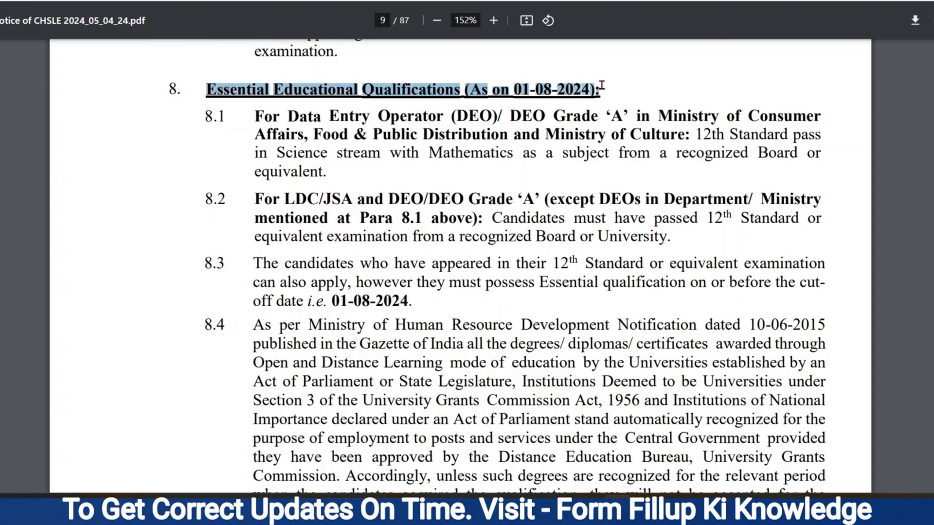
drag(250, 117, 785, 133)
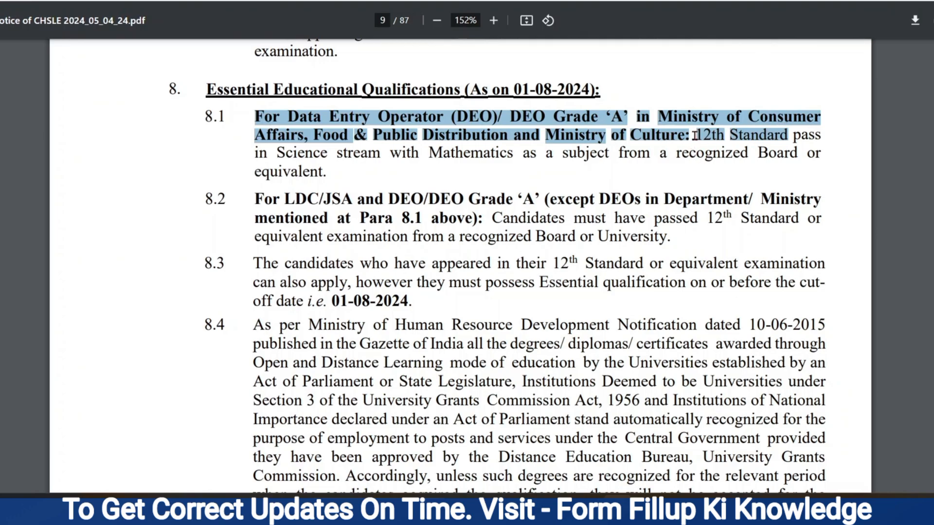
drag(695, 135, 701, 183)
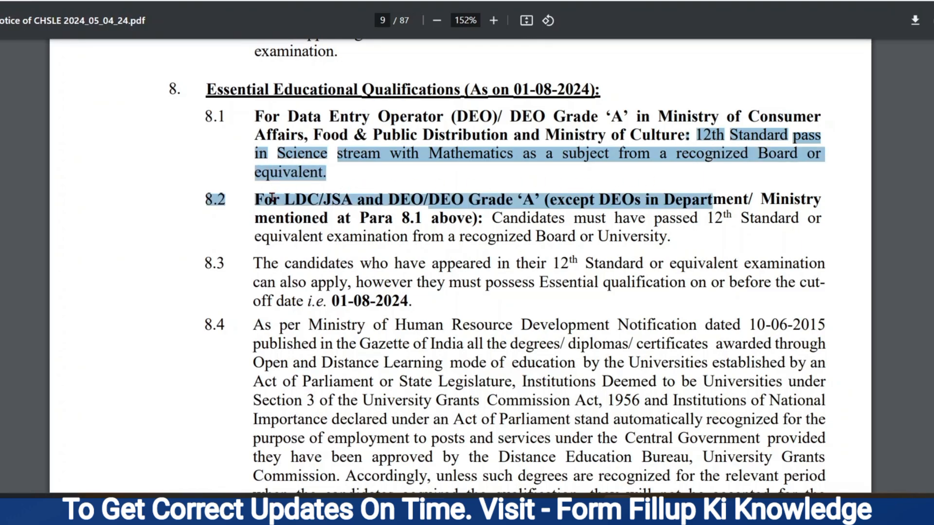
drag(254, 200, 731, 249)
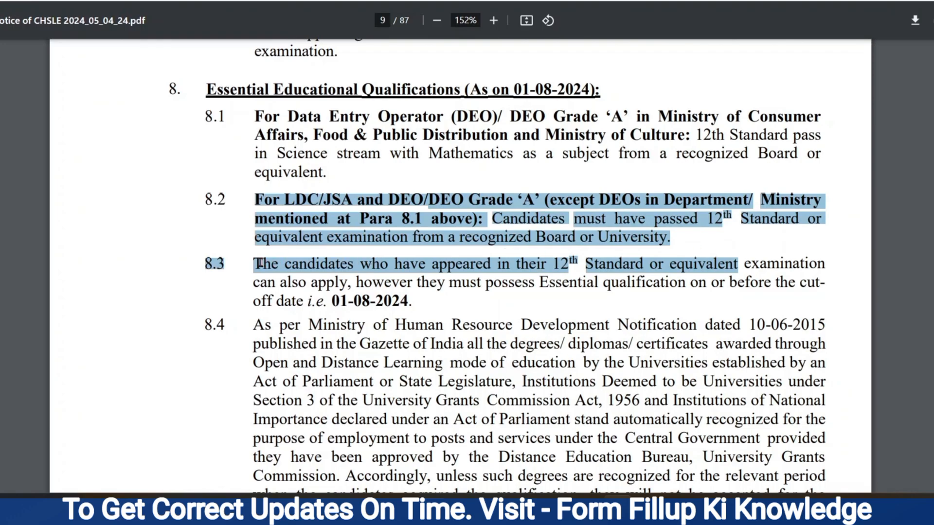
drag(259, 263, 809, 285)
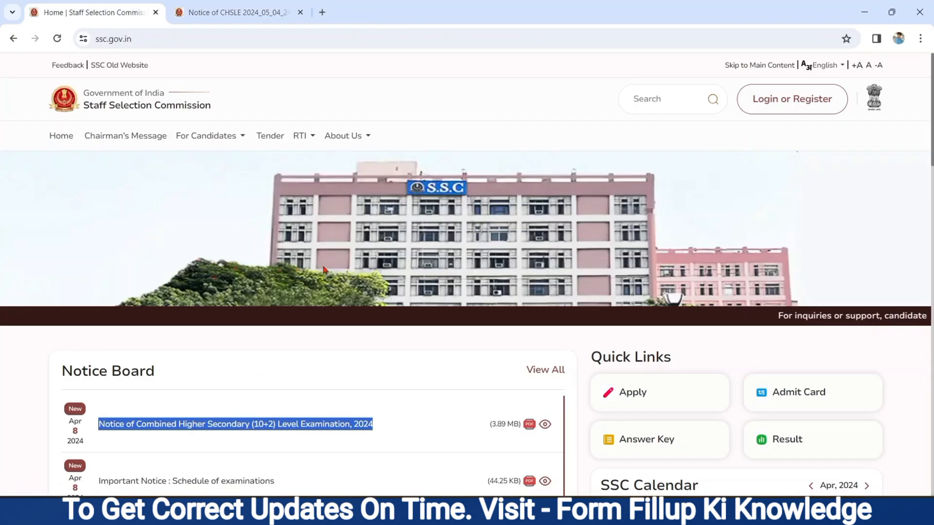
Search Google for "ssc.gov .in" in a new browser tab and open the Staff Selection Commission home page
click(321, 12)
click(350, 258)
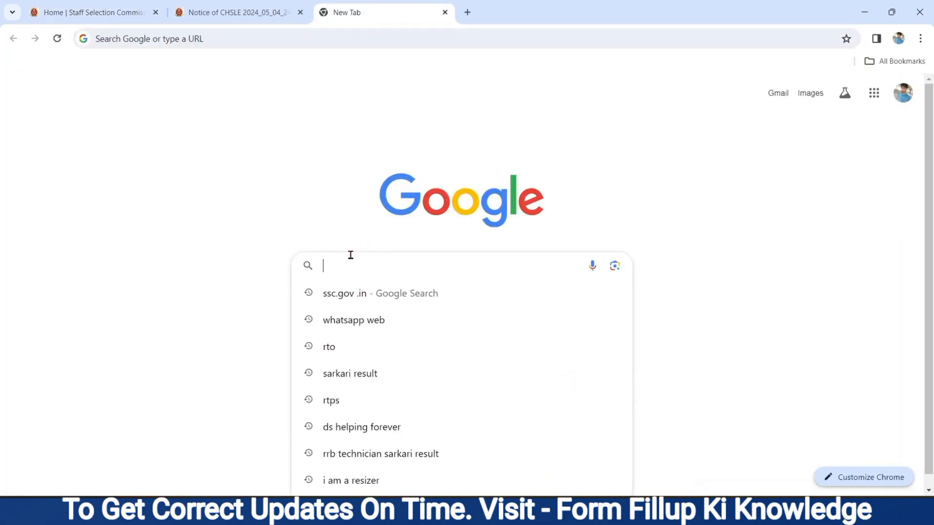
click(351, 296)
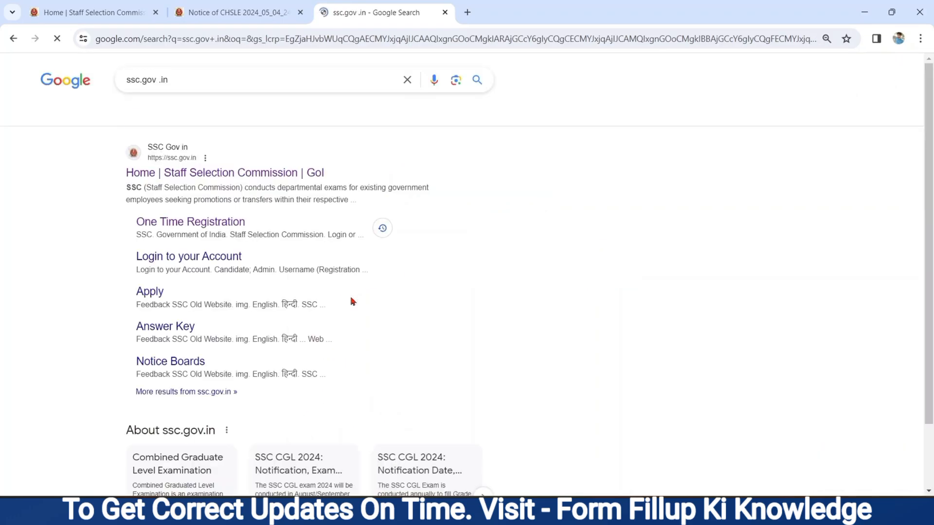
click(155, 174)
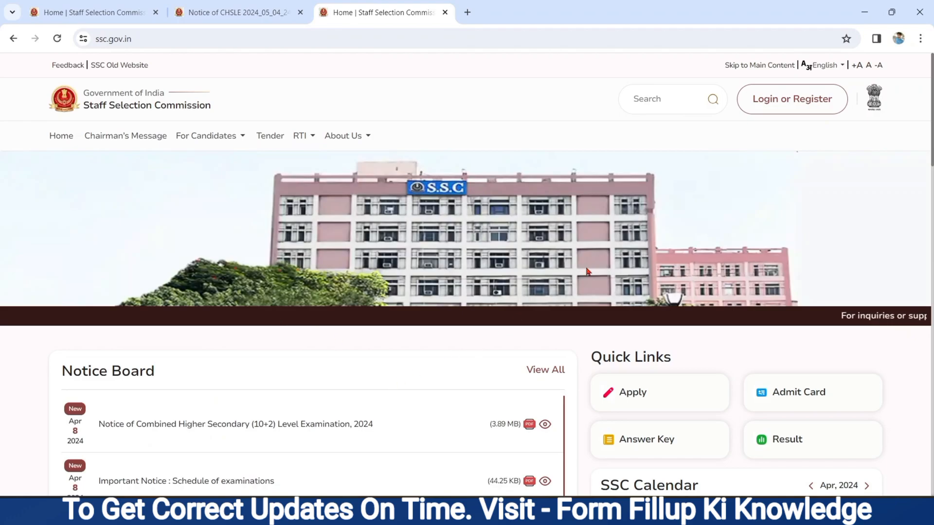
Start a new-user registration from the candidate login dialog and continue to the One Time Registration personal details form
click(778, 108)
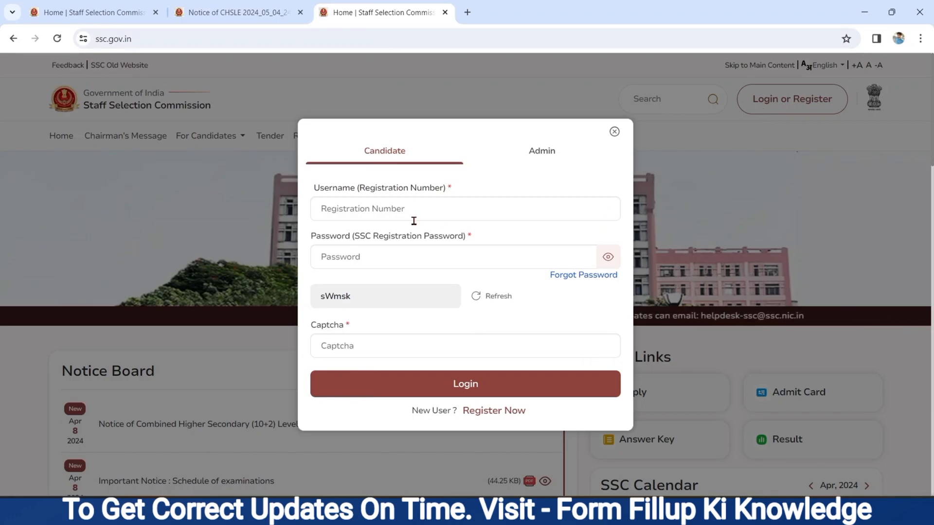
click(388, 206)
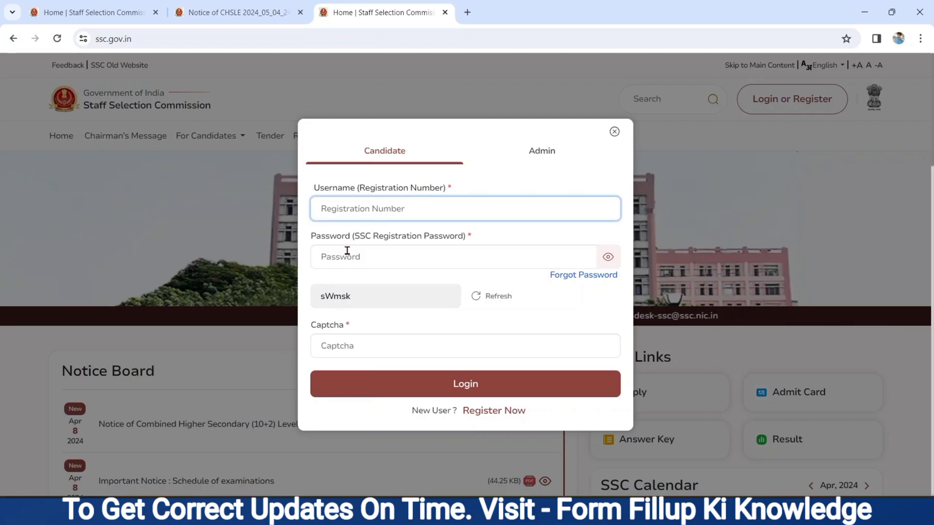
click(346, 251)
click(358, 355)
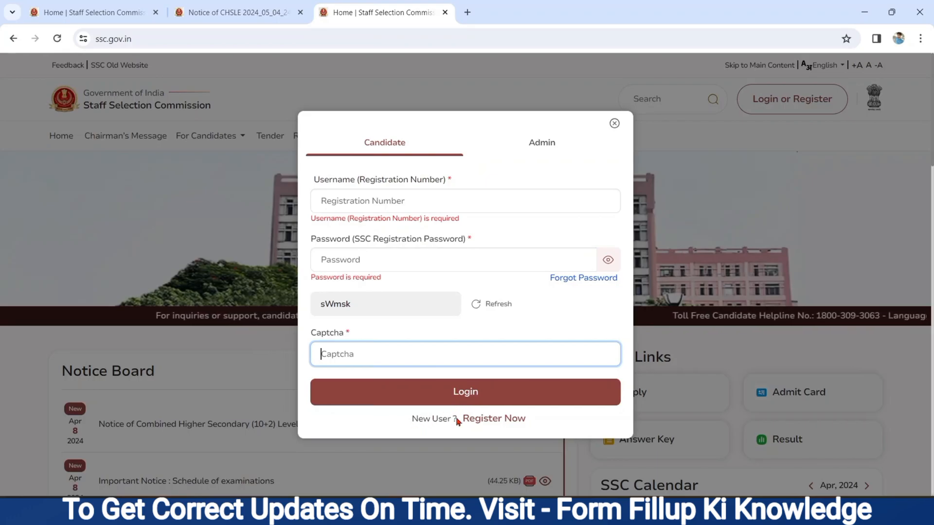
click(482, 422)
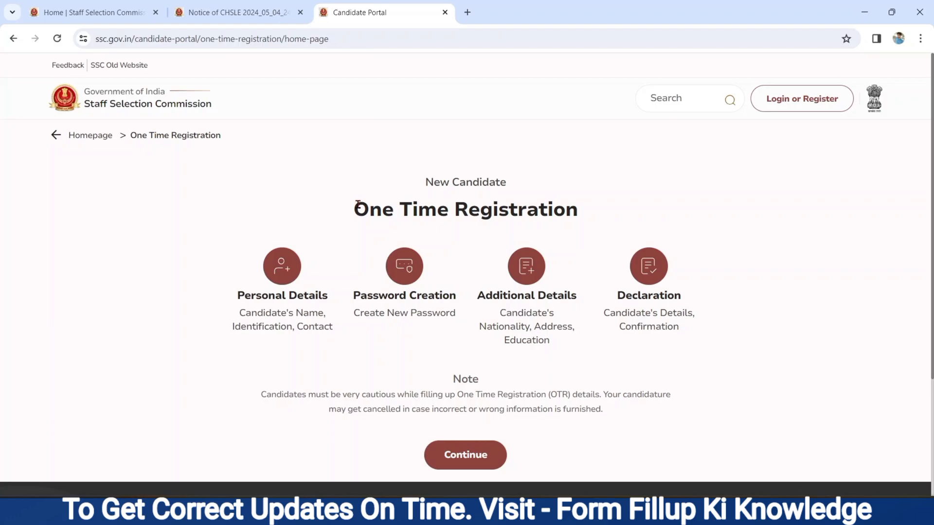
drag(357, 204, 585, 222)
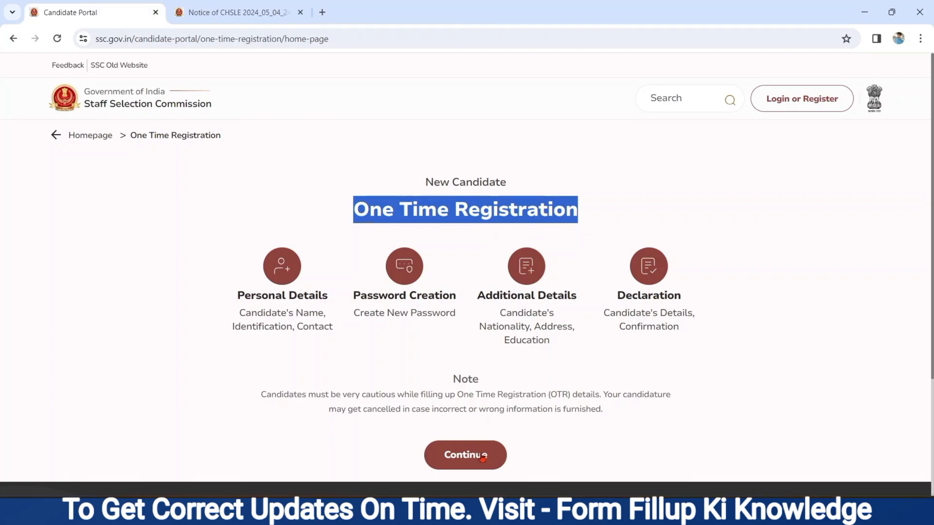
click(483, 457)
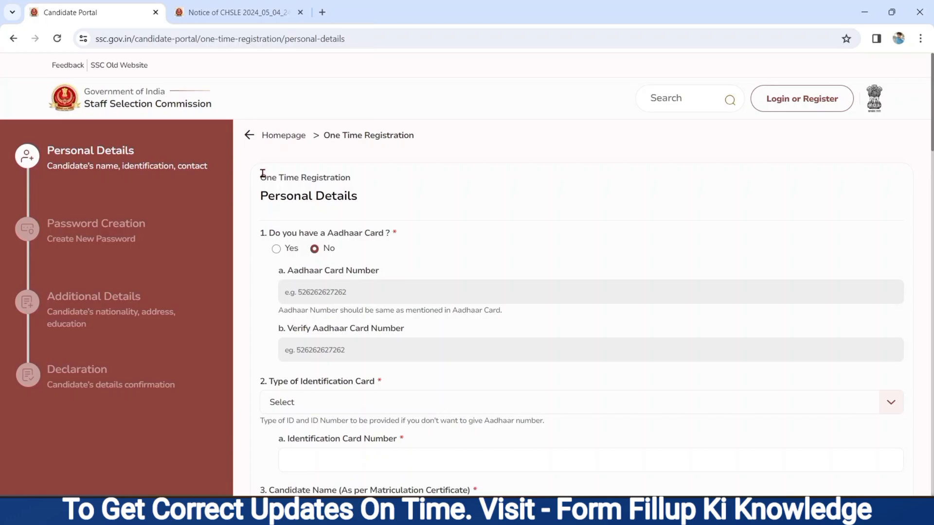
Answer Yes to having an Aadhaar card and examine the Aadhaar number and verification fields
drag(281, 174, 362, 194)
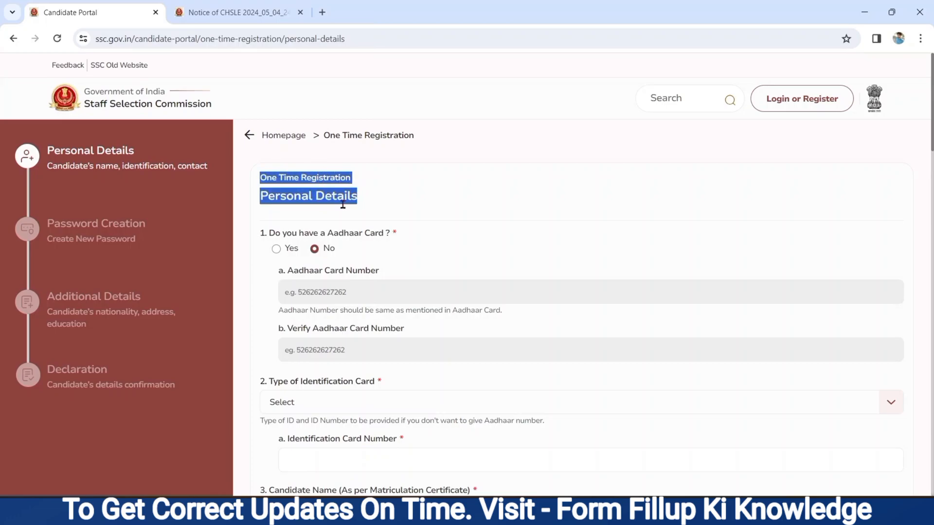
drag(266, 231, 398, 232)
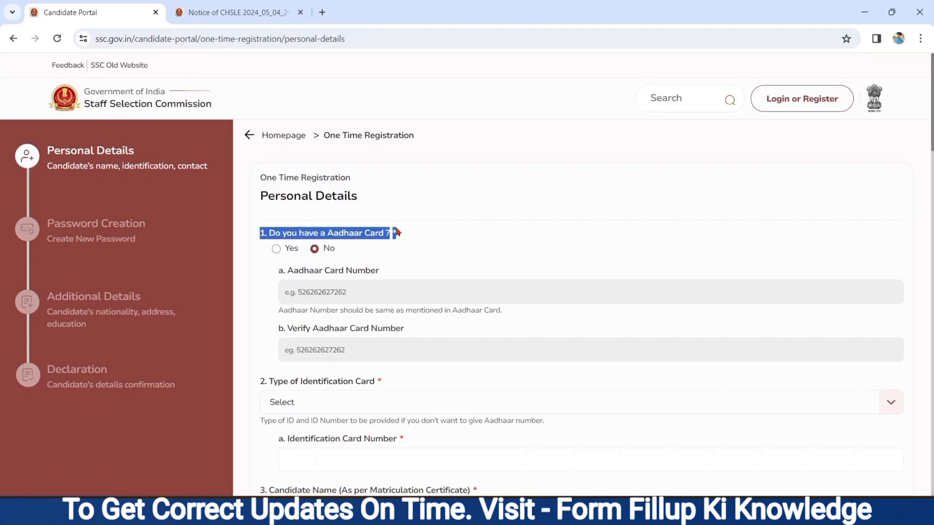
click(276, 250)
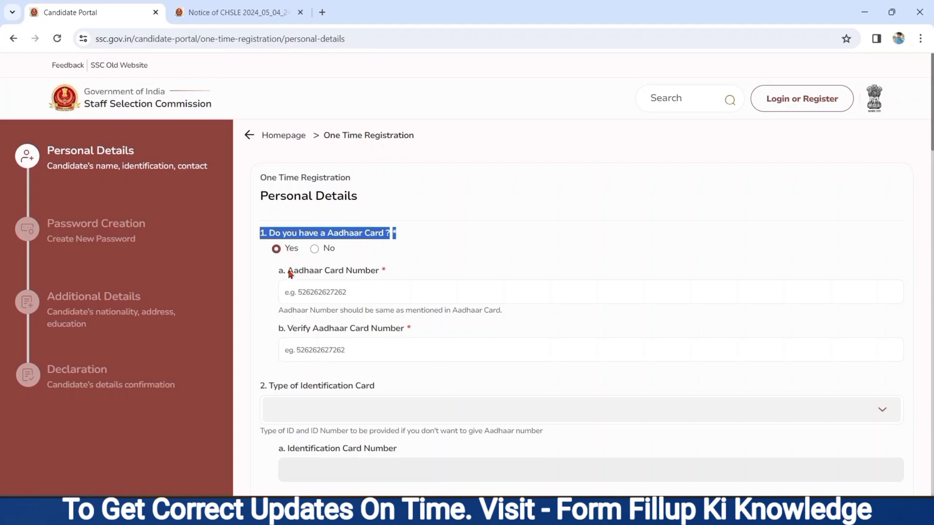
drag(290, 274, 349, 282)
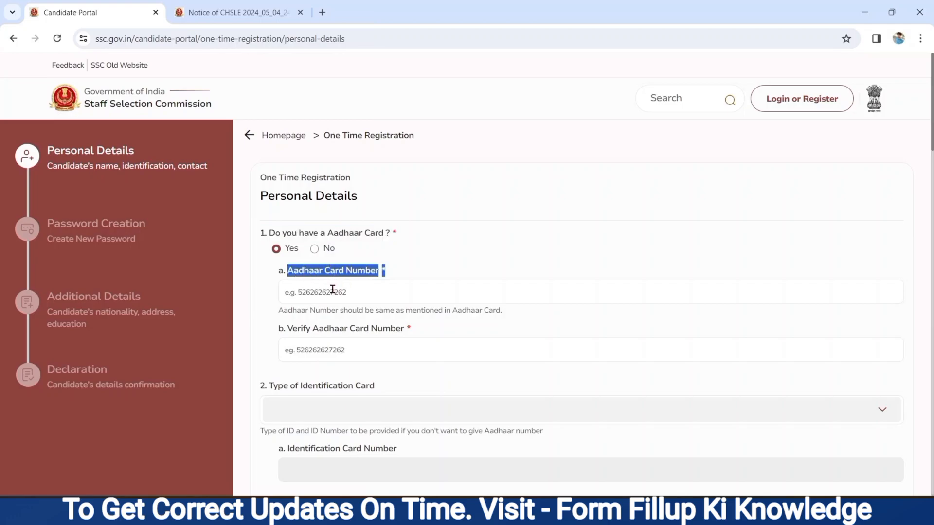
click(333, 289)
click(292, 337)
drag(292, 337, 341, 349)
click(341, 349)
click(267, 369)
View the identification card types offered when the Aadhaar answer is No, and set the answer back to Yes
scroll(267, 368, down, 4)
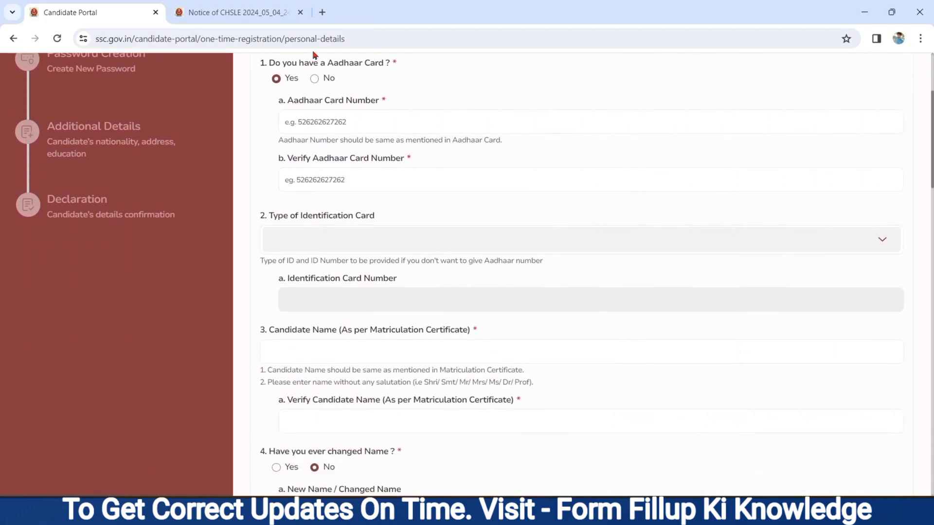
click(314, 79)
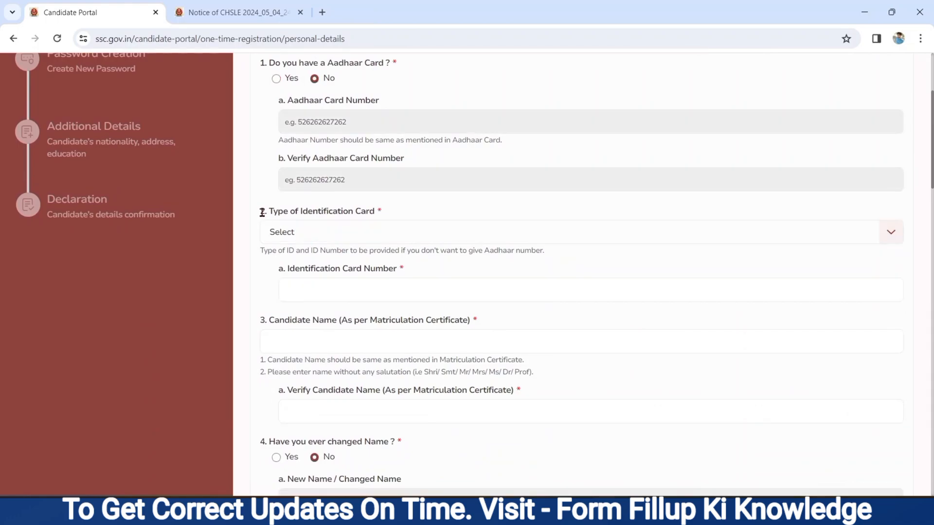
drag(262, 211, 382, 219)
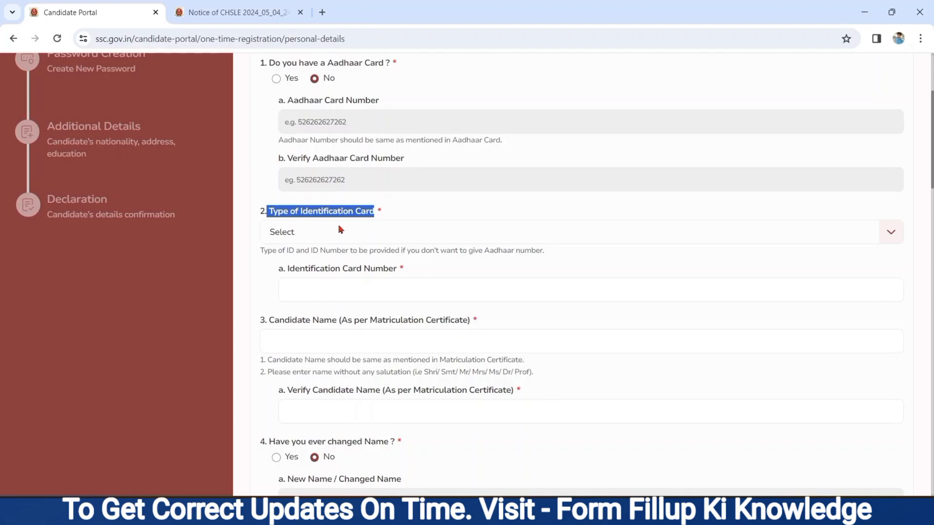
click(319, 234)
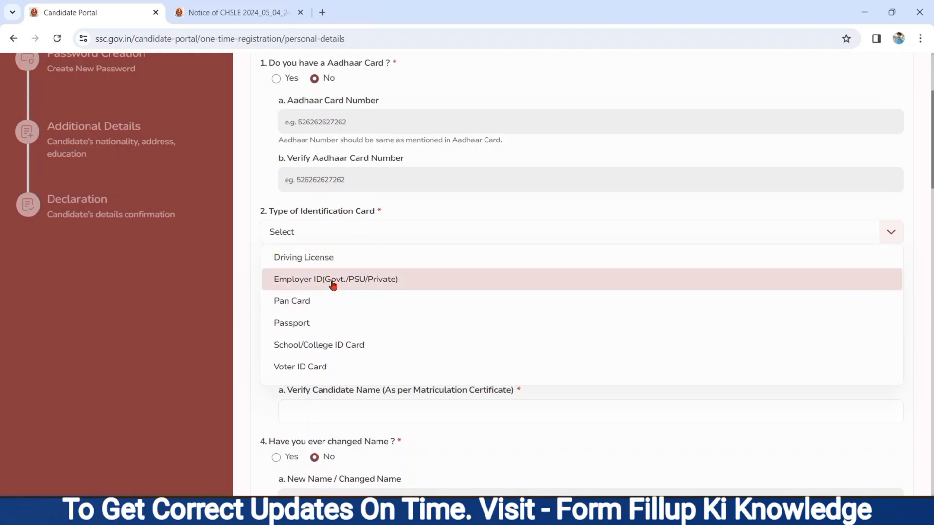
click(277, 80)
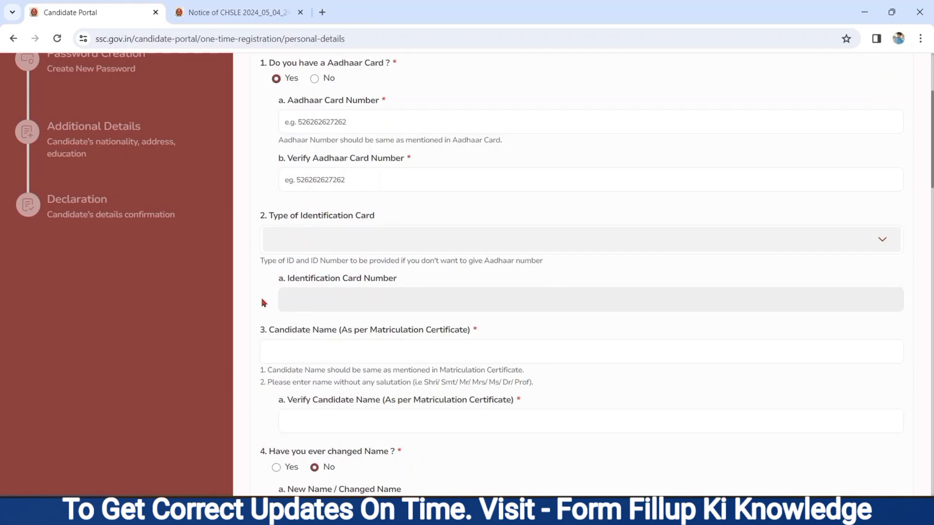
Examine the Candidate Name field and its verification field, both as per the matriculation certificate
scroll(263, 302, down, 3)
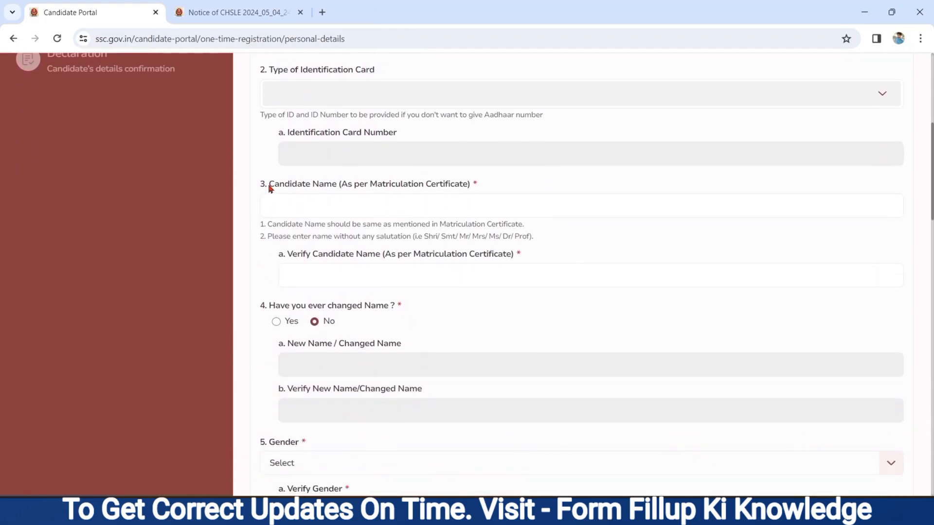
drag(261, 184, 460, 184)
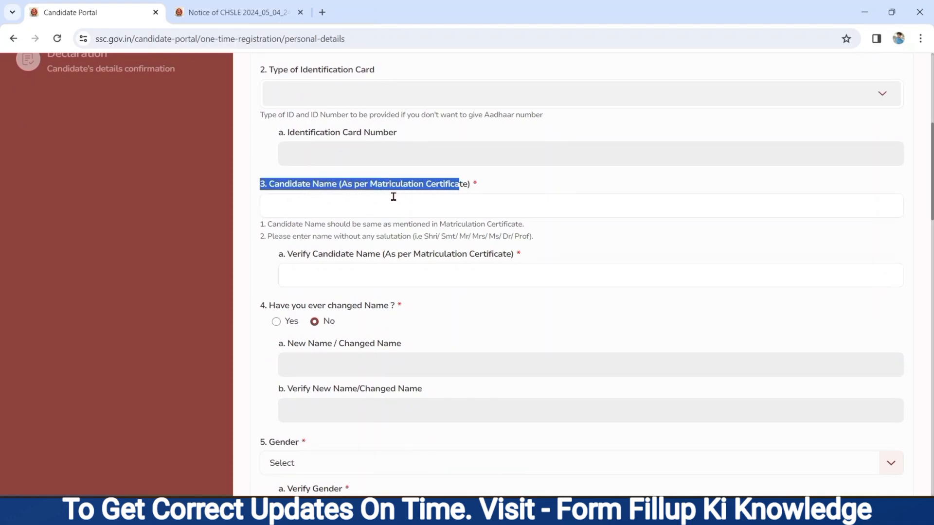
click(377, 206)
drag(283, 254, 384, 262)
click(348, 273)
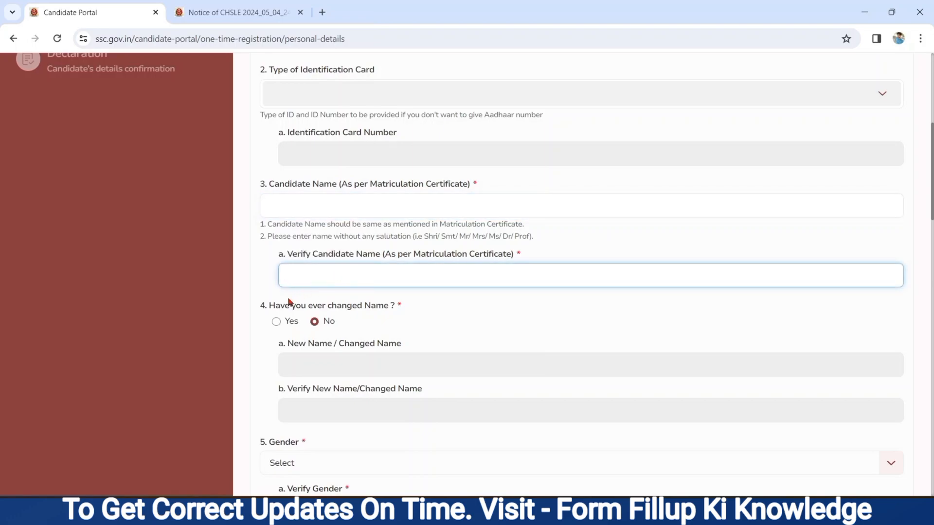
Toggle the name-change question between Yes and No, leave it on Yes, and examine the new-name fields
drag(260, 307, 389, 310)
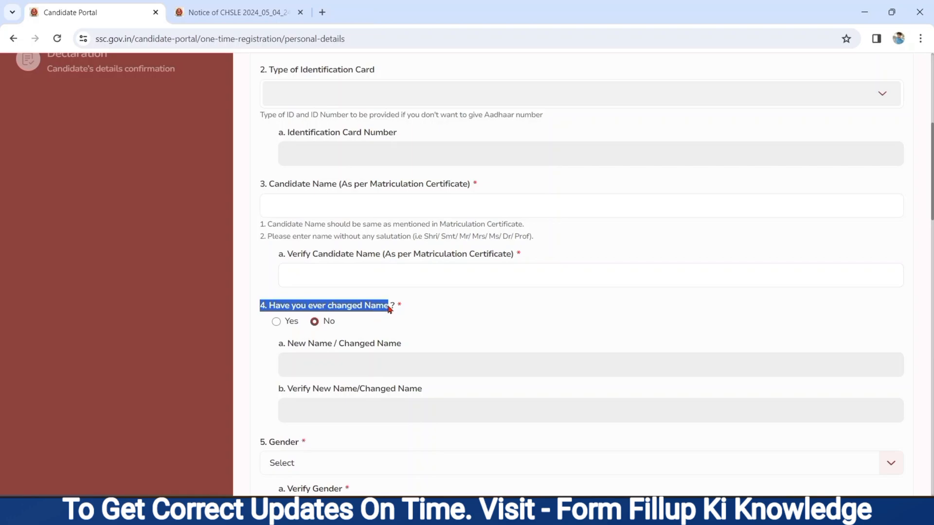
click(276, 322)
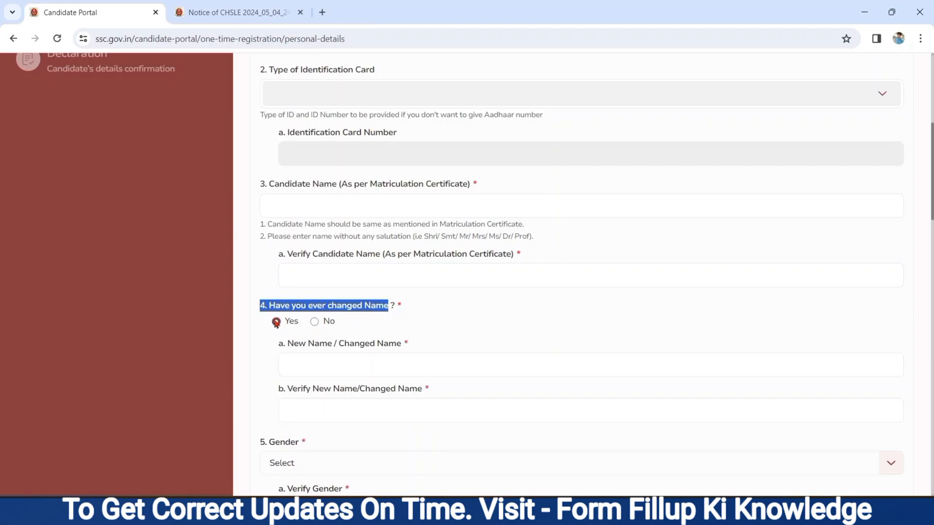
drag(279, 344, 381, 356)
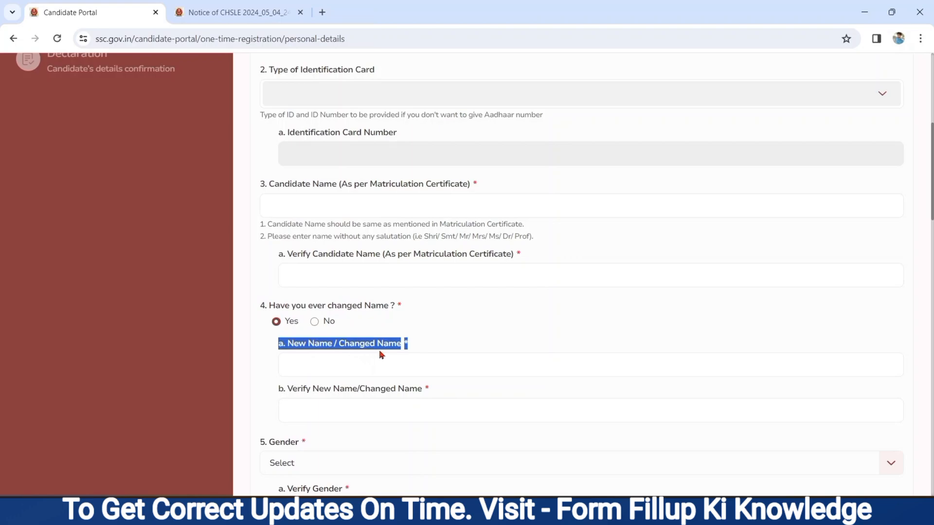
click(348, 363)
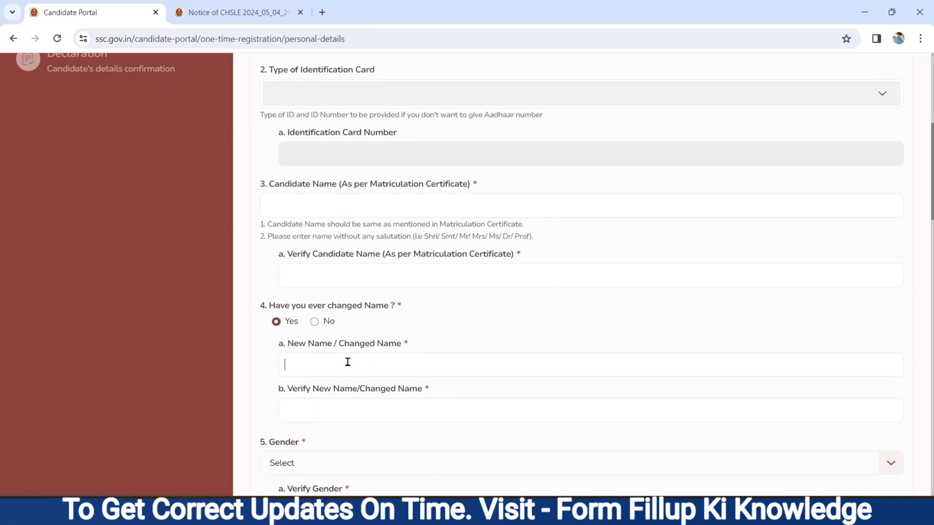
click(314, 322)
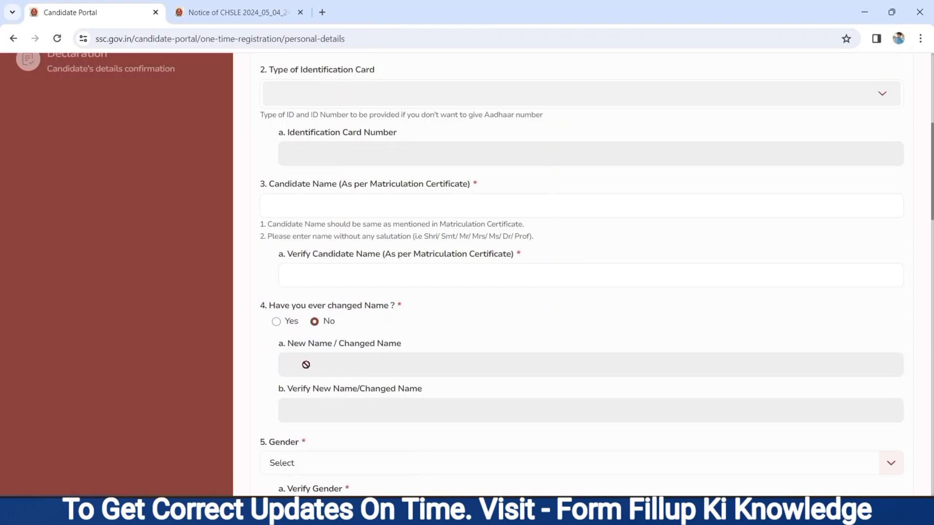
key(Down)
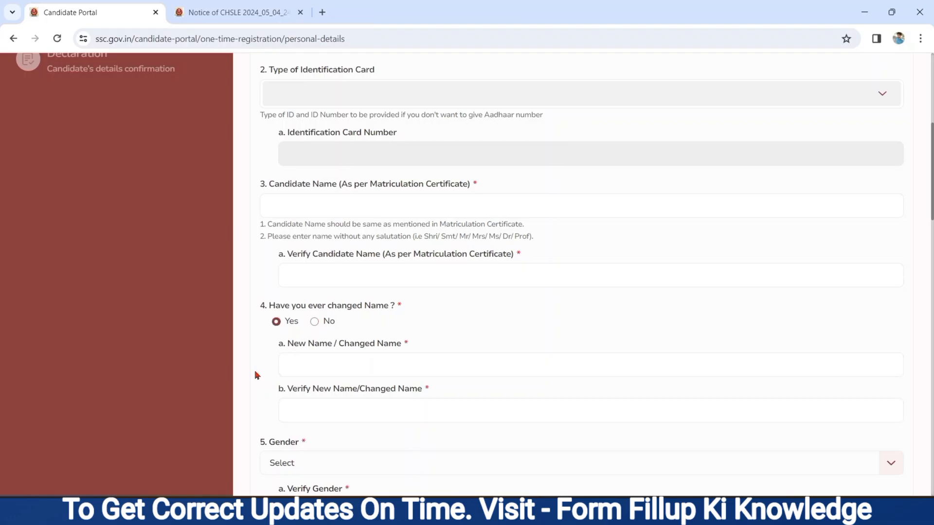
Set both the Gender and Verify Gender fields to Male
scroll(255, 374, down, 7)
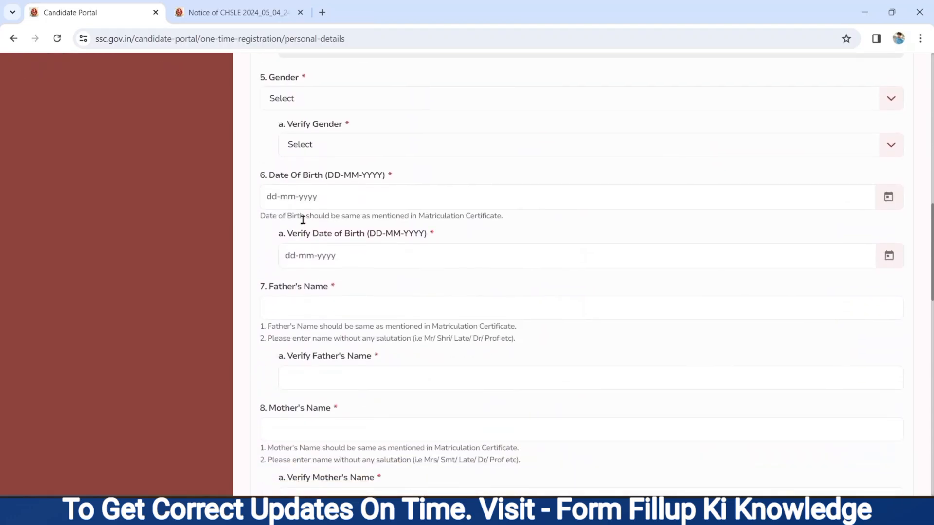
drag(266, 75, 298, 91)
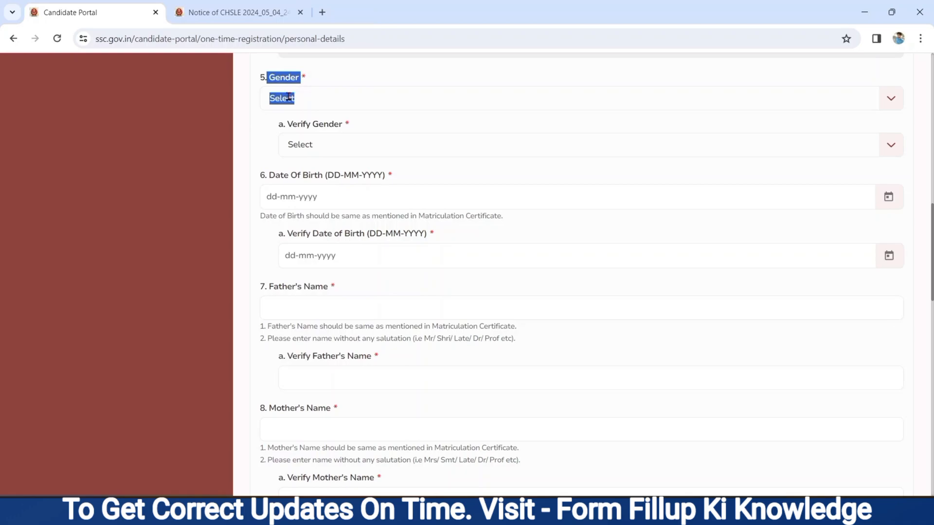
click(288, 97)
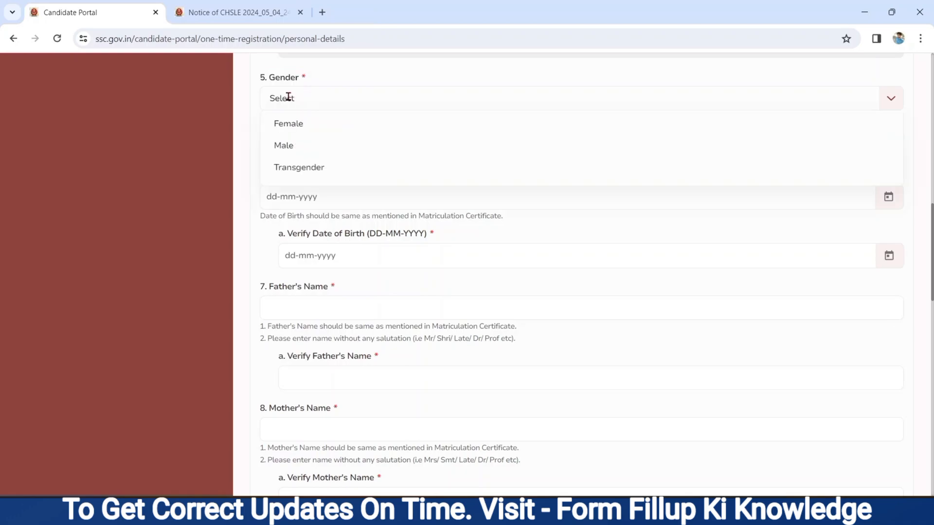
click(287, 146)
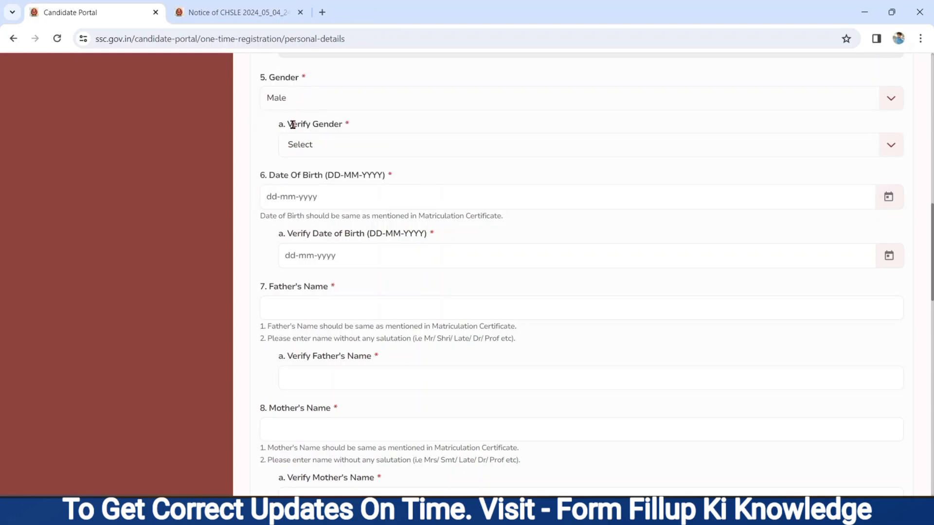
click(294, 142)
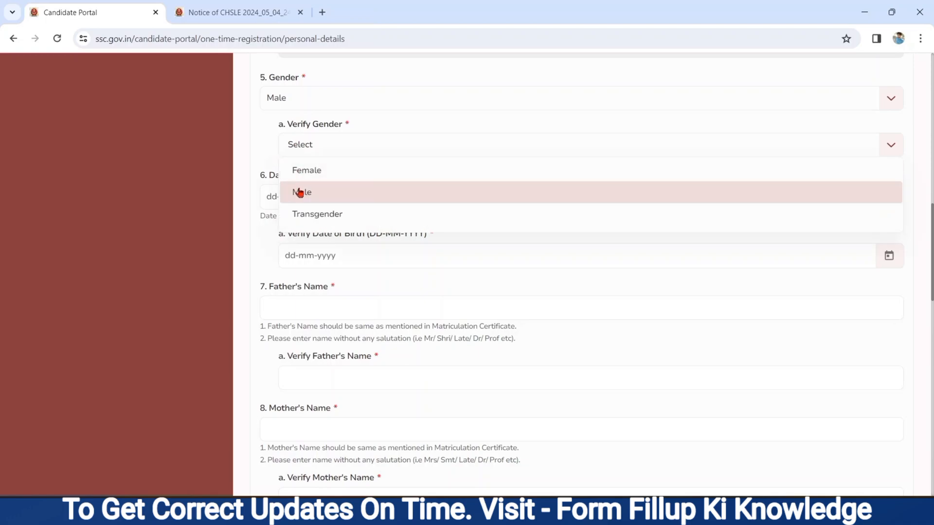
click(300, 193)
Examine the Date Of Birth field and its verification field, both in DD-MM-YYYY format
drag(267, 172, 363, 188)
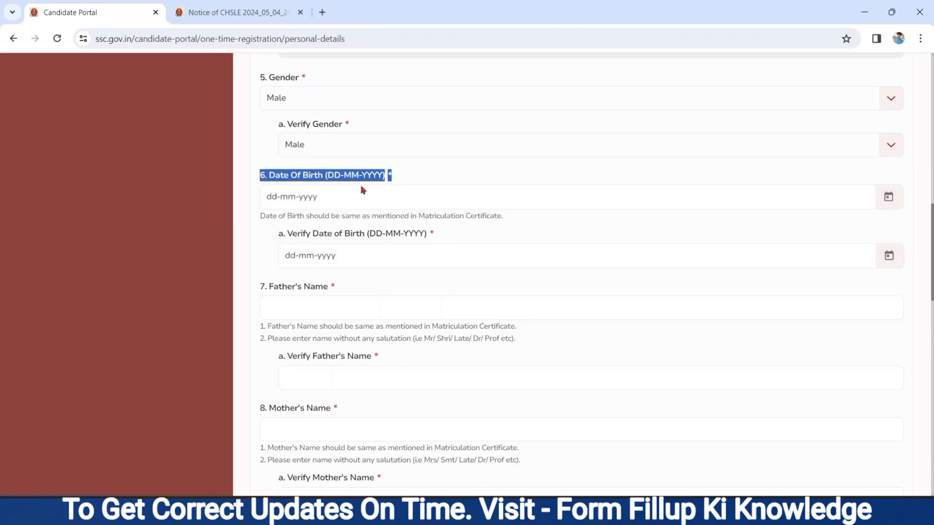
click(319, 195)
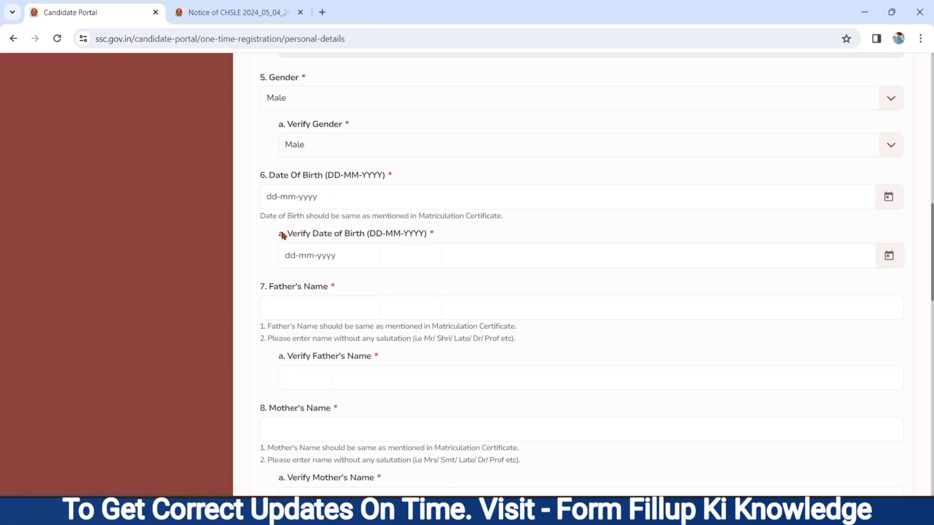
drag(283, 235, 416, 241)
click(345, 271)
Examine the Father's Name field and its verification field
drag(262, 289, 330, 292)
click(267, 311)
drag(276, 362, 370, 358)
click(326, 381)
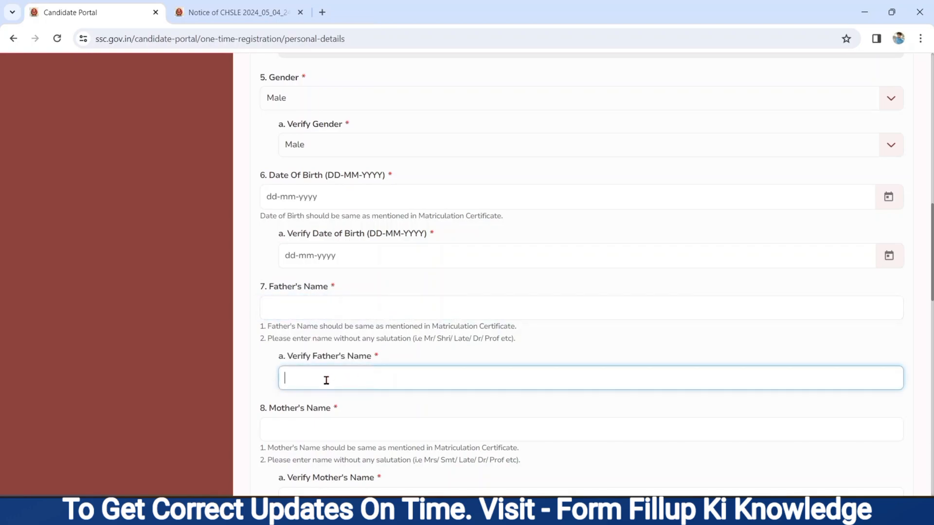
Examine the Mother's Name field and its verification field
scroll(233, 400, down, 5)
drag(261, 92, 355, 104)
click(293, 109)
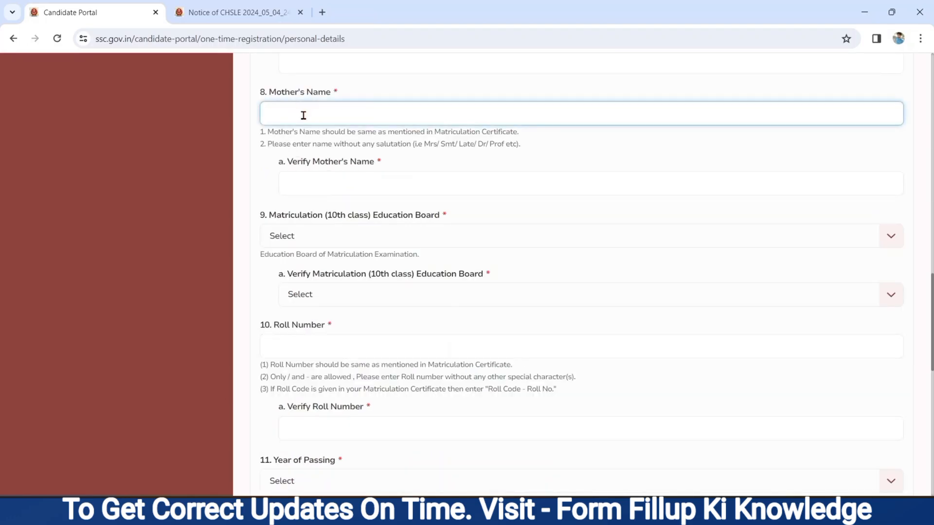
drag(277, 162, 383, 170)
click(317, 191)
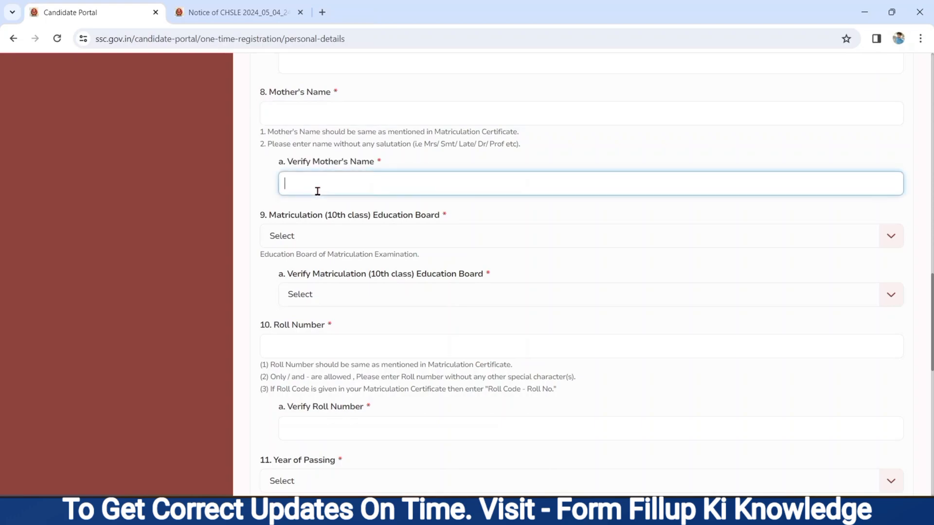
View the boards offered for the Matriculation (10th class) Education Board and its verification field, without choosing one
click(263, 217)
drag(263, 217, 434, 216)
click(356, 235)
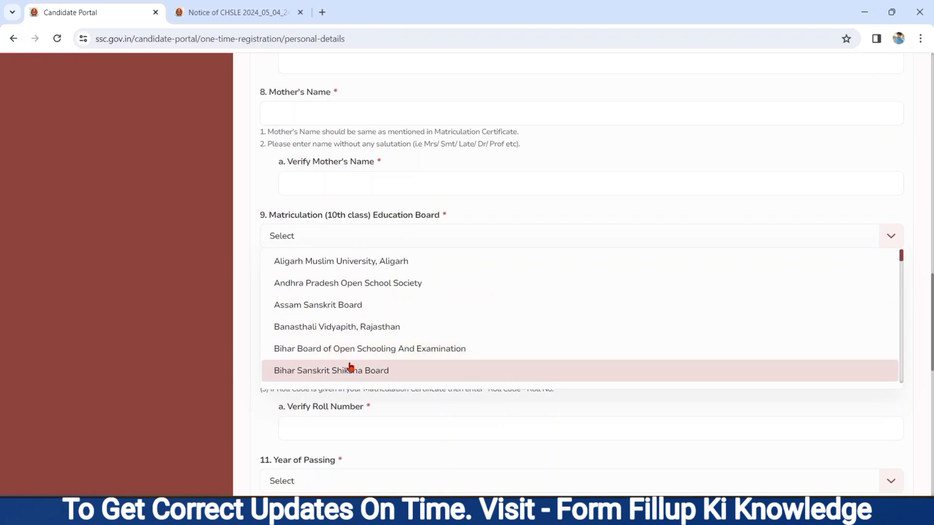
click(372, 431)
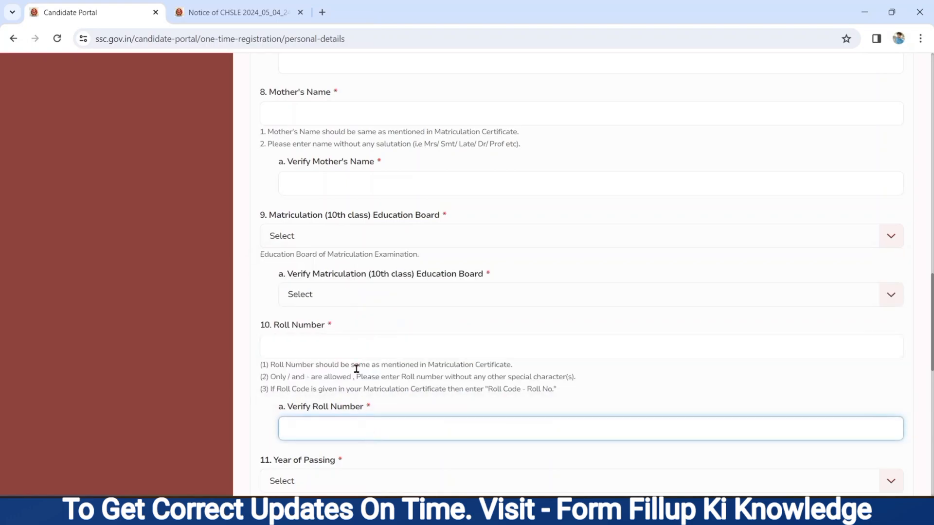
drag(282, 273, 334, 289)
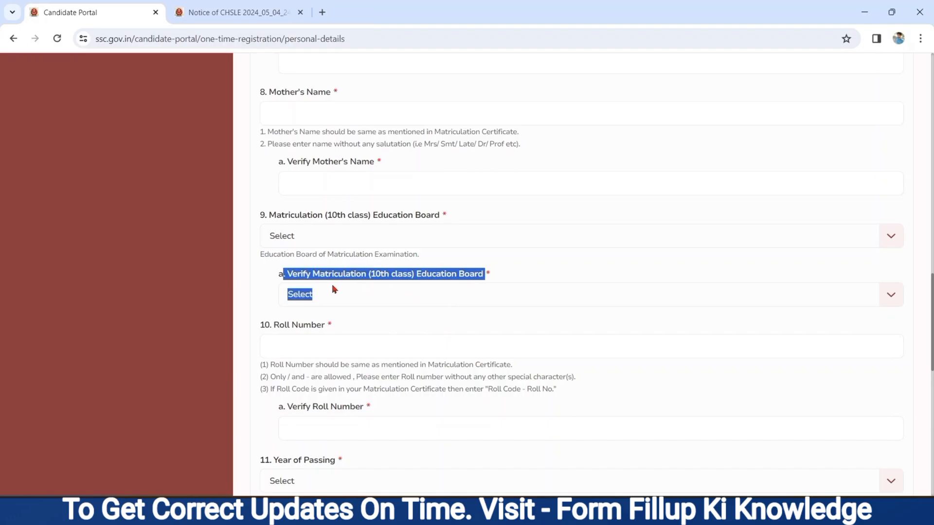
click(334, 289)
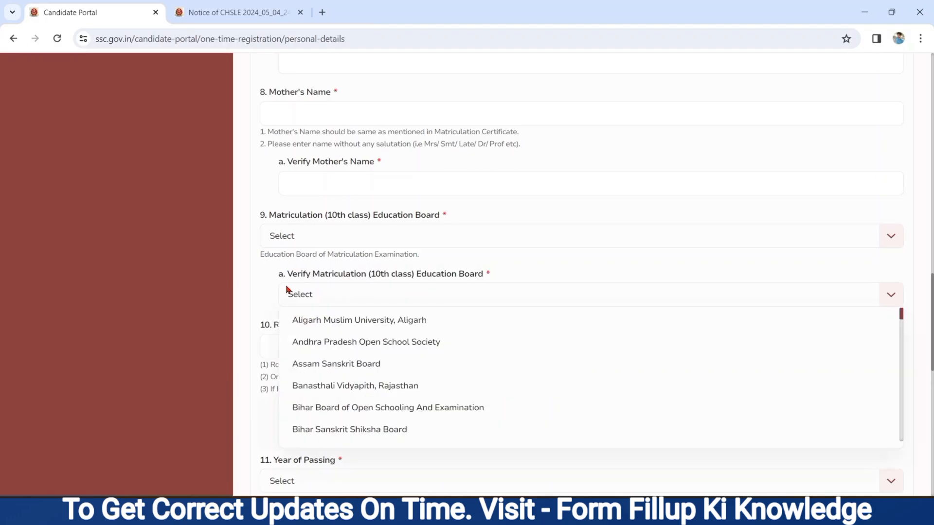
click(264, 295)
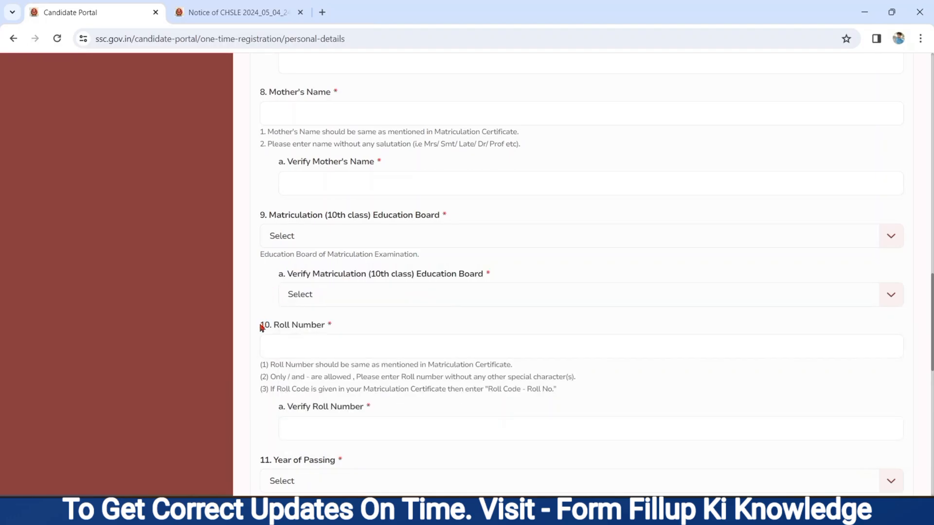
Examine the matriculation Roll Number field and its verification field
drag(264, 327, 326, 329)
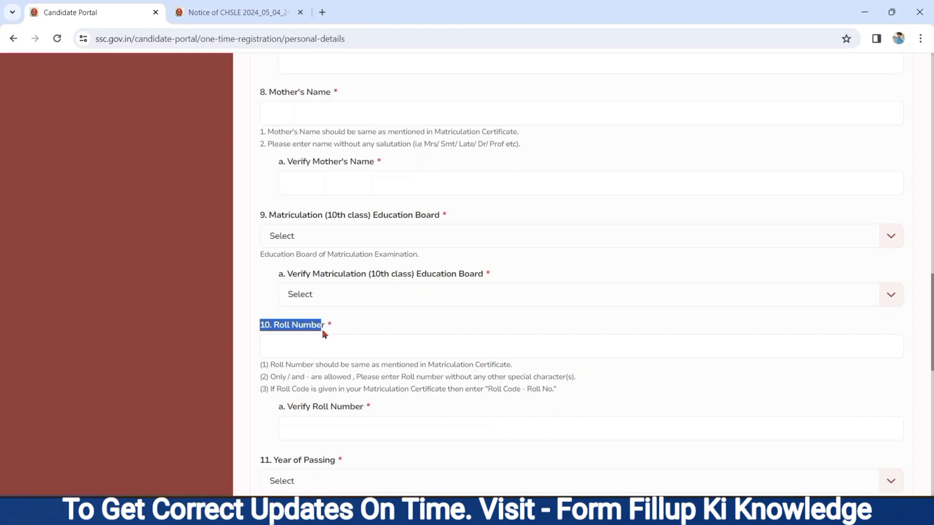
click(287, 341)
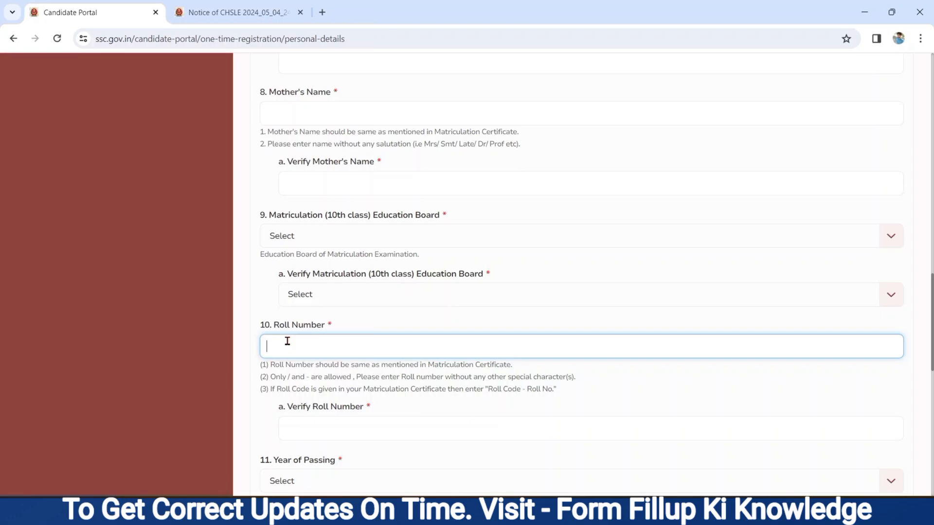
click(280, 410)
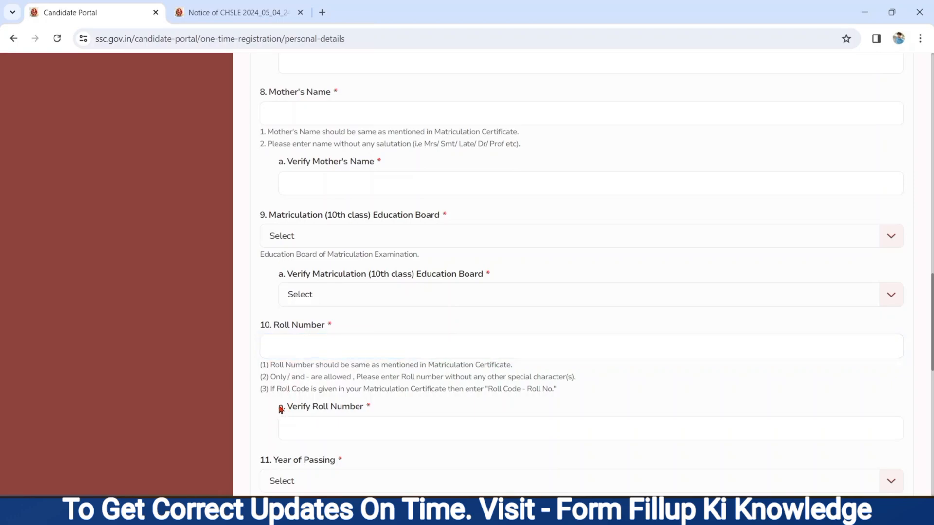
drag(281, 410, 365, 407)
click(330, 423)
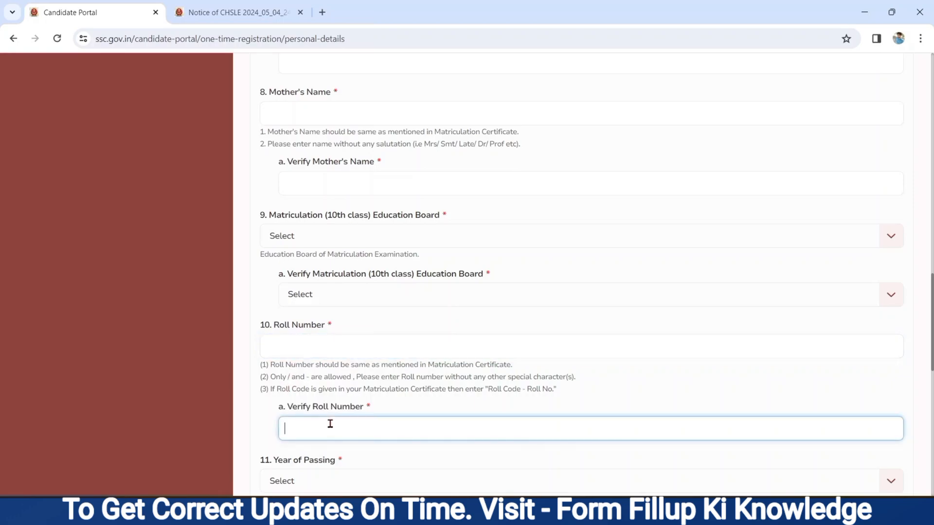
View the years offered for Year of Passing and Verify Year of Passing, without choosing one
scroll(258, 292, down, 7)
drag(258, 94, 351, 98)
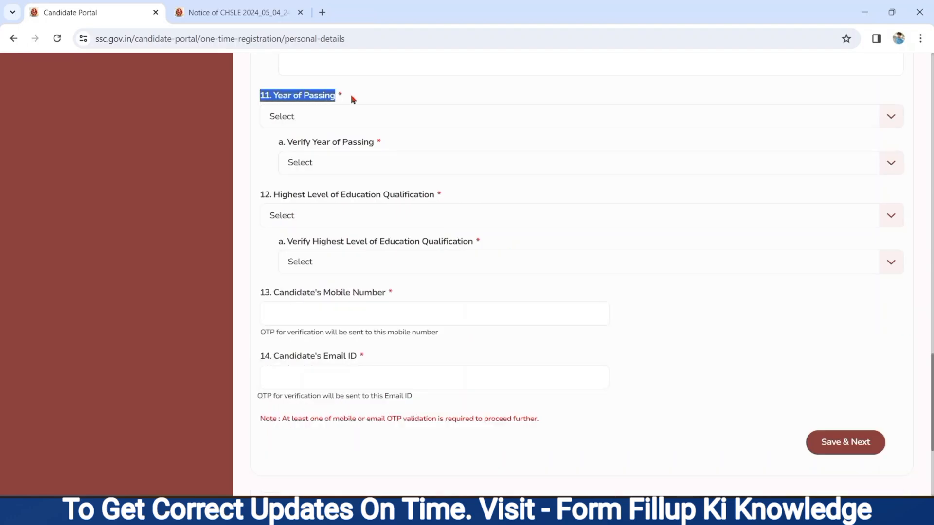
click(282, 117)
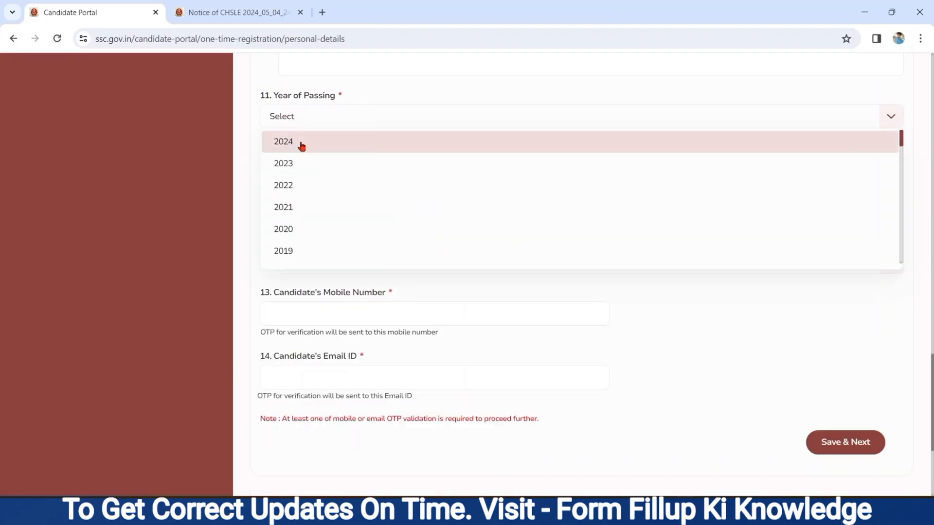
click(248, 140)
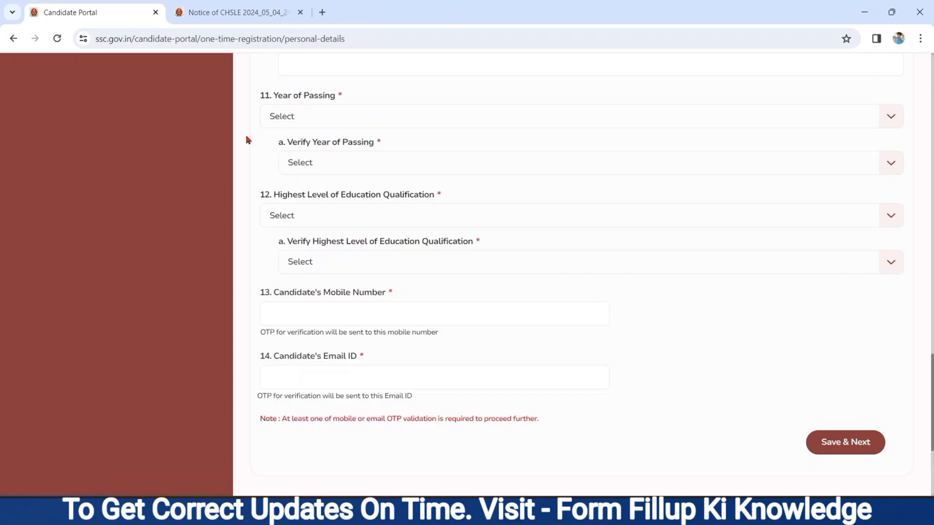
click(291, 163)
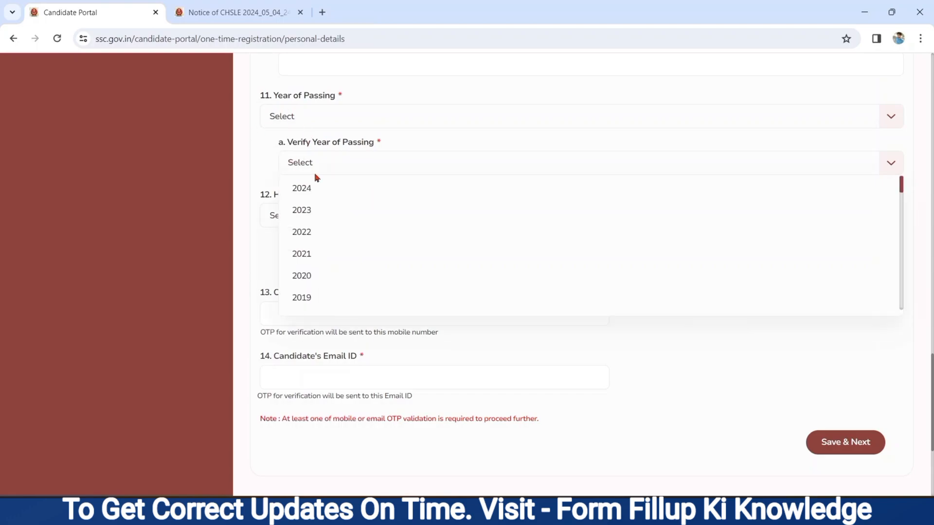
click(267, 155)
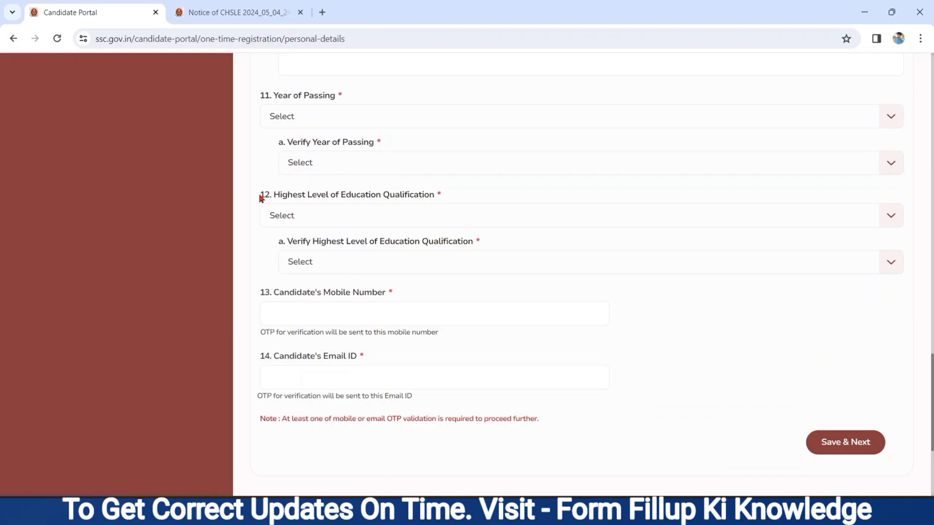
View the levels offered for Highest Level of Education Qualification and its verification field, leaving both unselected
drag(260, 198, 438, 204)
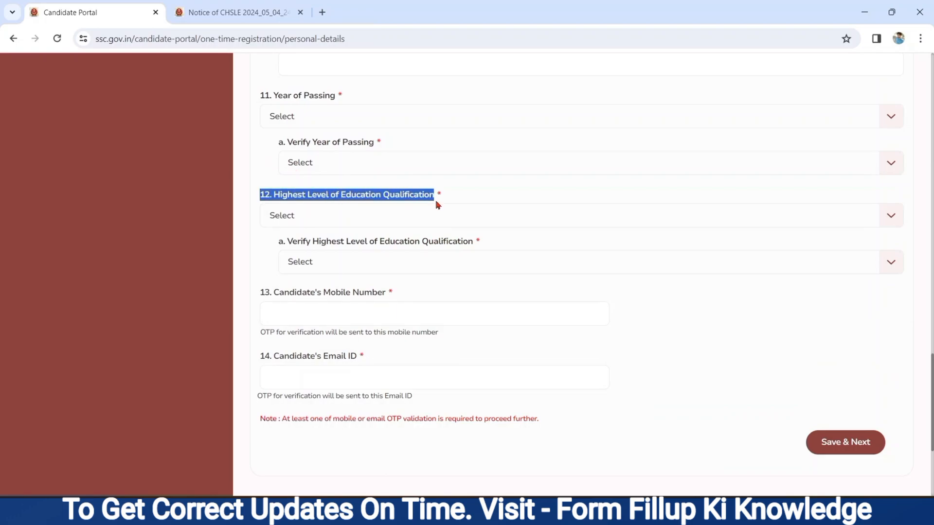
click(315, 217)
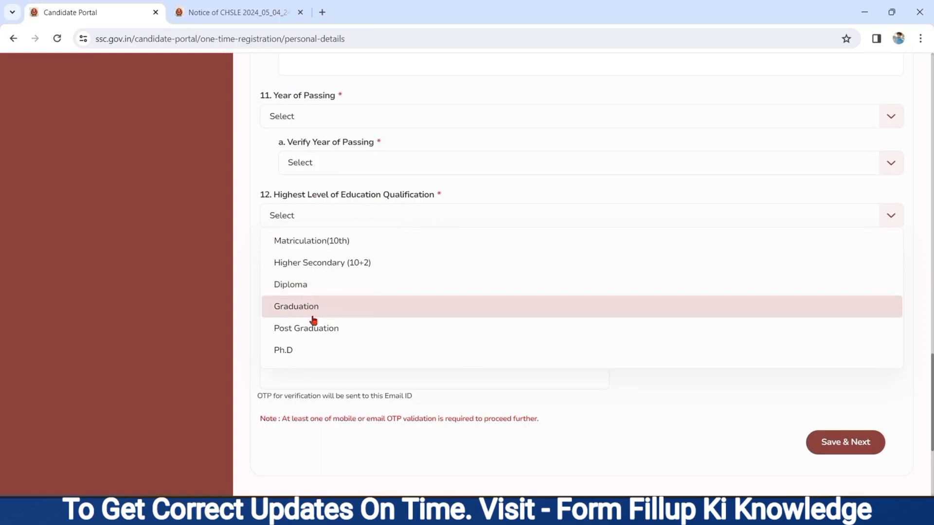
click(251, 307)
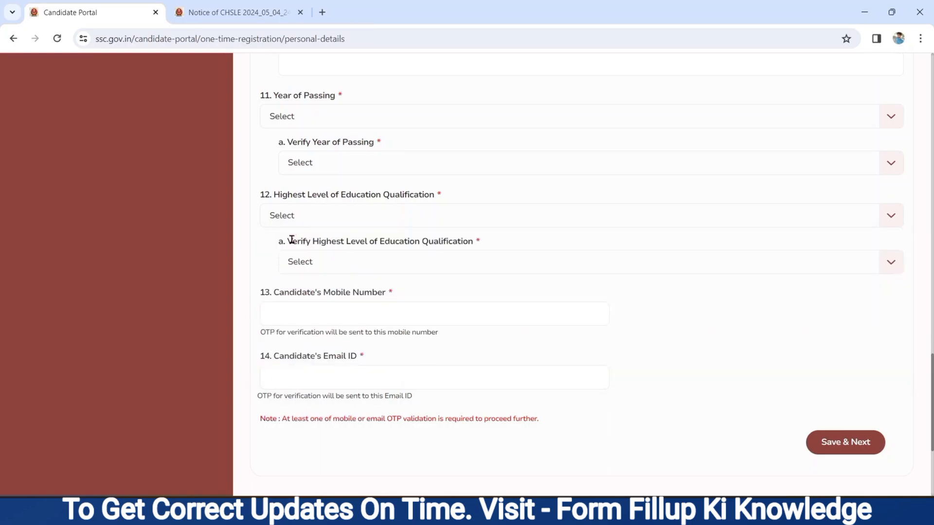
drag(292, 240, 390, 236)
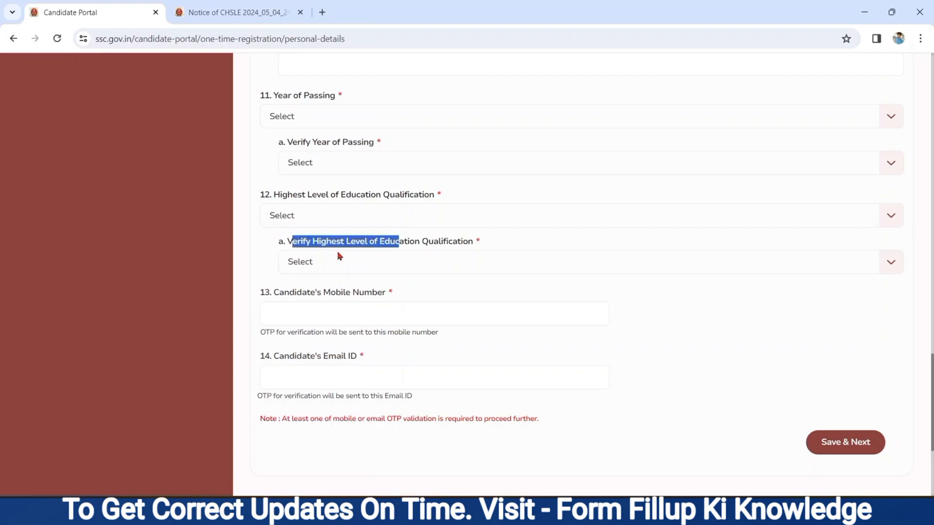
click(324, 262)
click(324, 262)
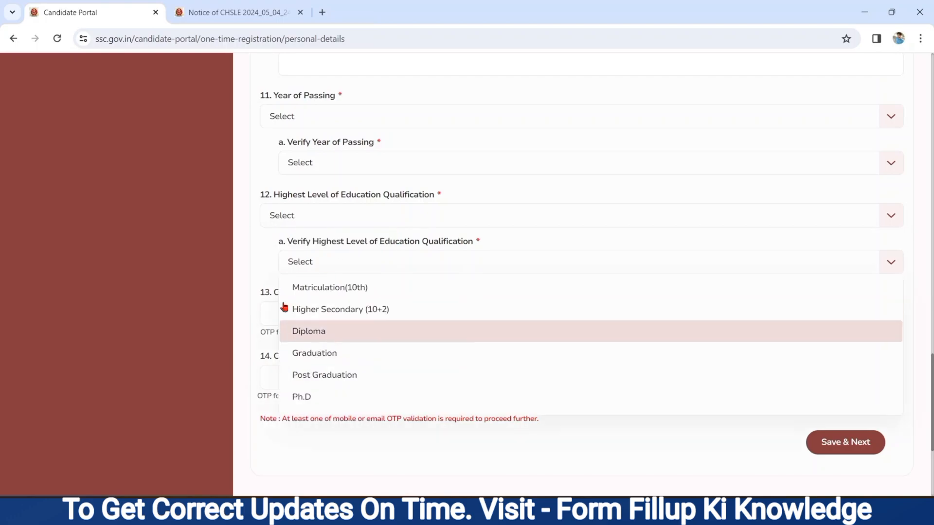
click(278, 271)
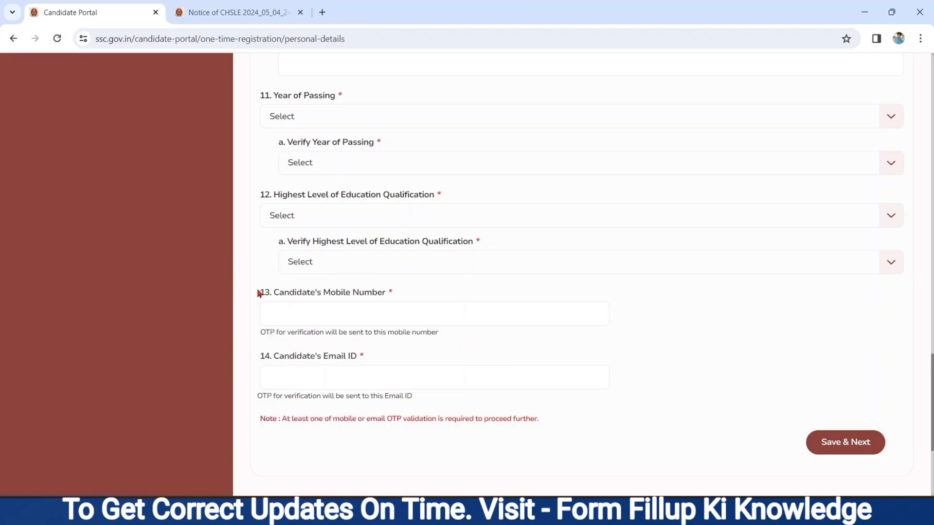
Examine the Candidate's Mobile Number and Candidate's Email ID fields
drag(258, 292, 392, 294)
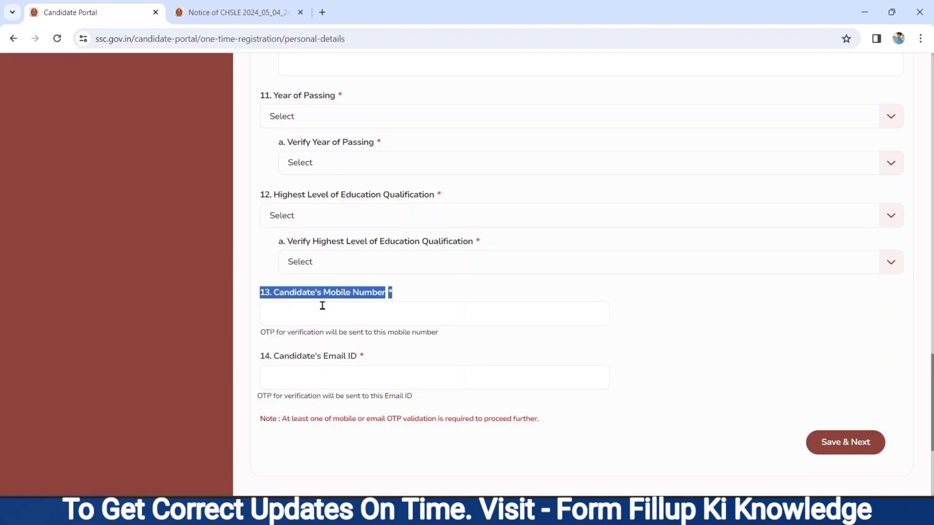
click(308, 308)
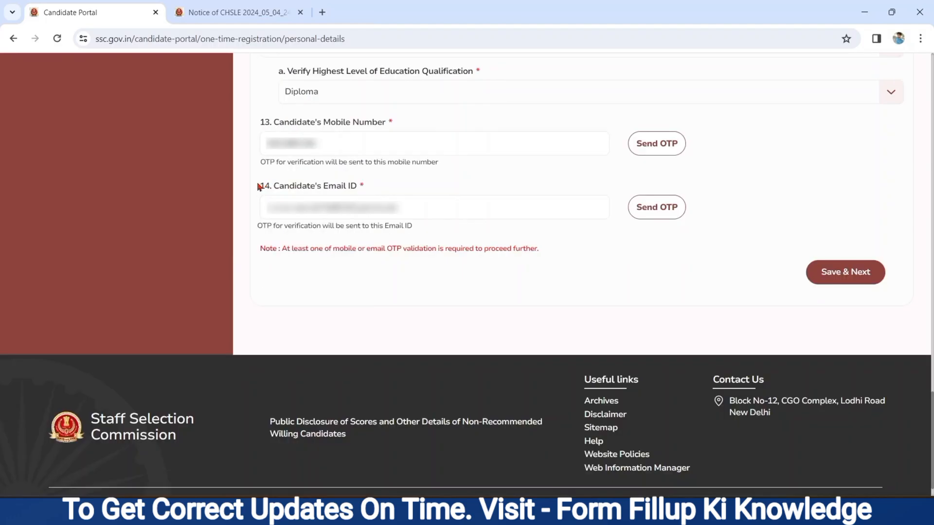
drag(258, 186, 361, 190)
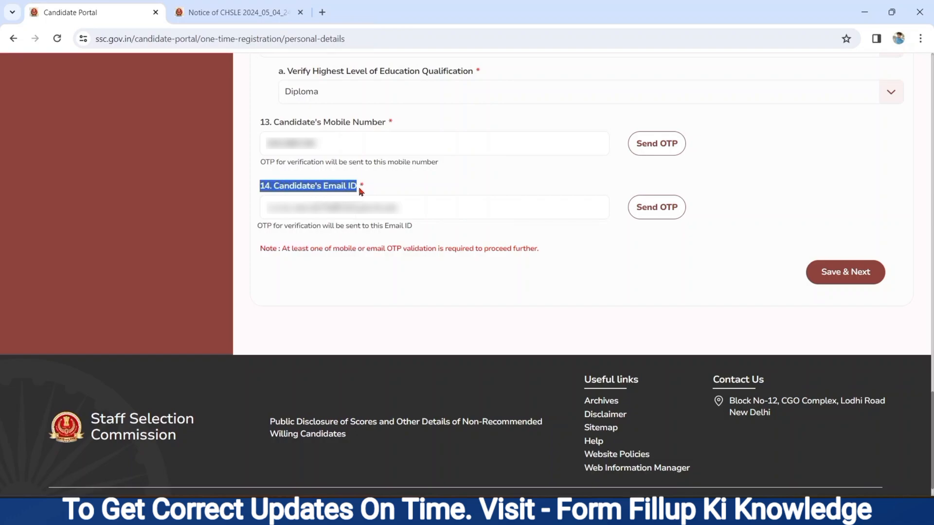
Request the verification OTP for the candidate's mobile number
double_click(335, 152)
click(335, 151)
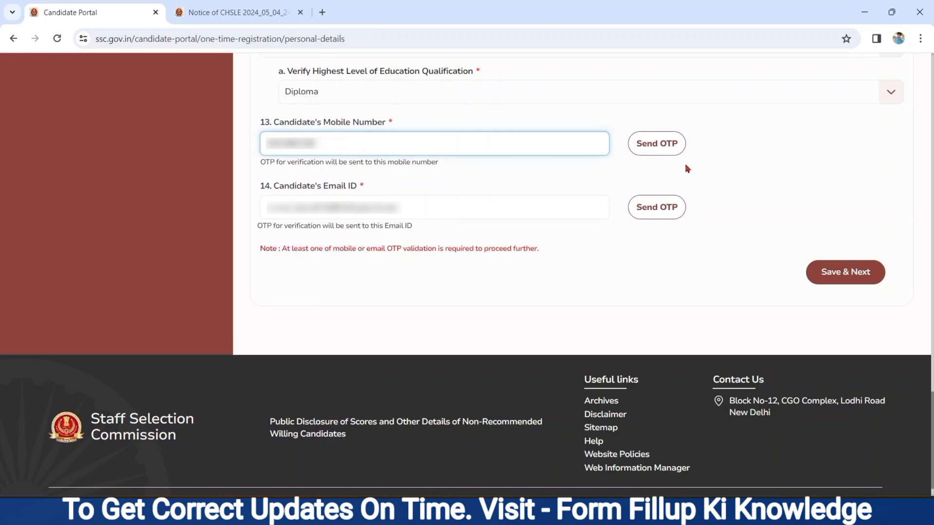
click(659, 149)
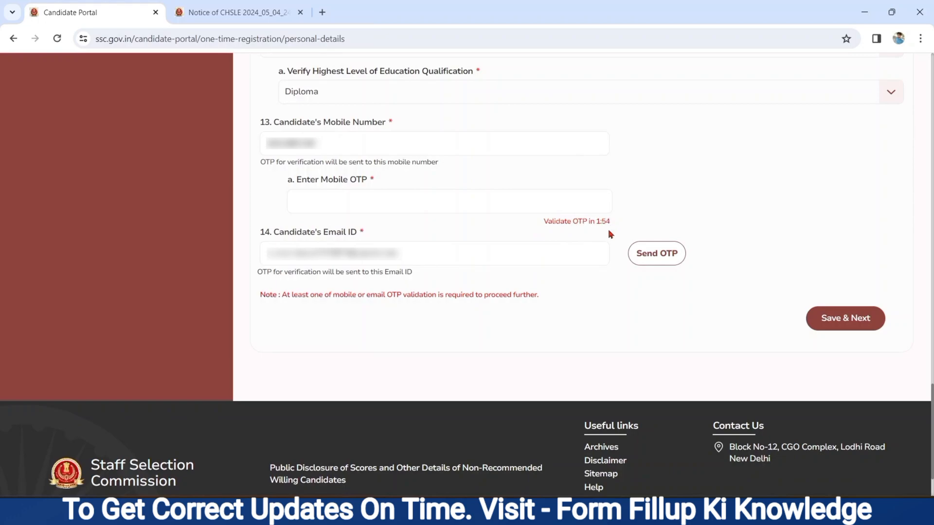
Request the email OTP, and validate the candidate's mobile number and email ID with the verification codes received
click(648, 253)
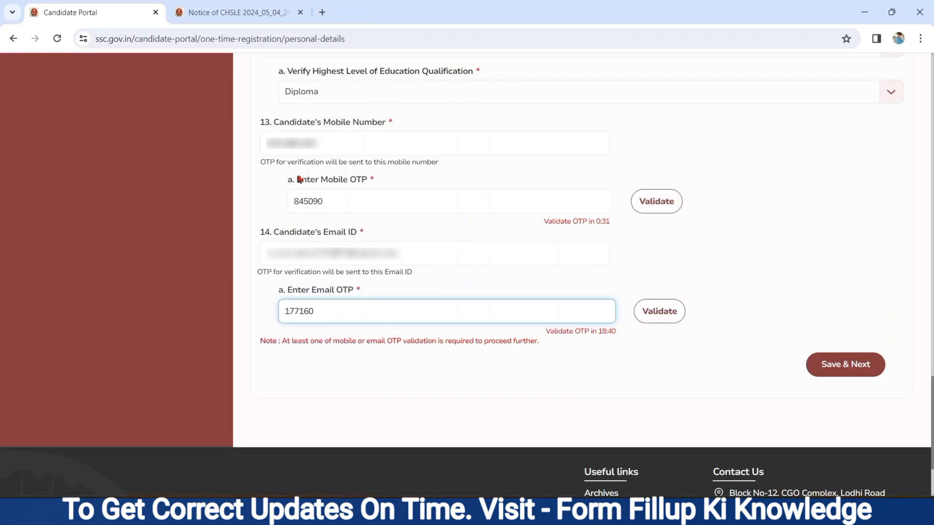
drag(299, 180, 374, 180)
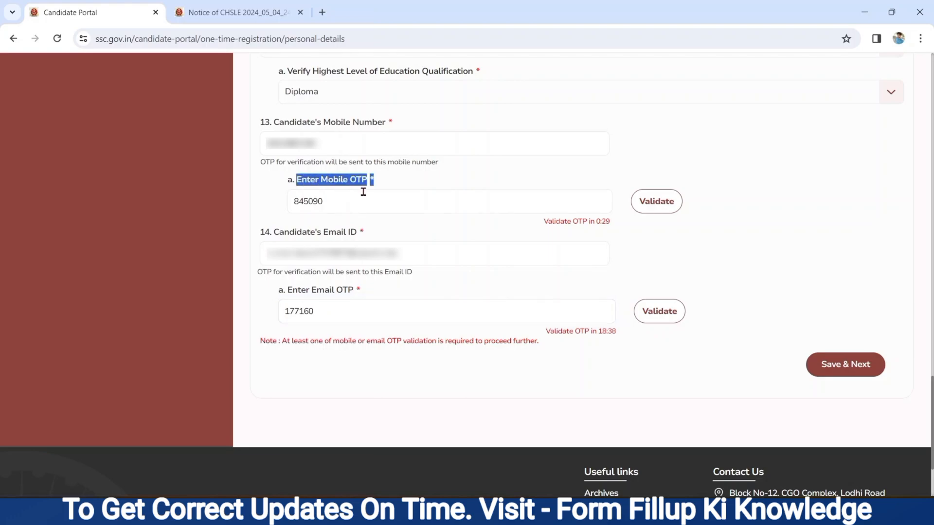
click(352, 200)
drag(286, 290, 360, 296)
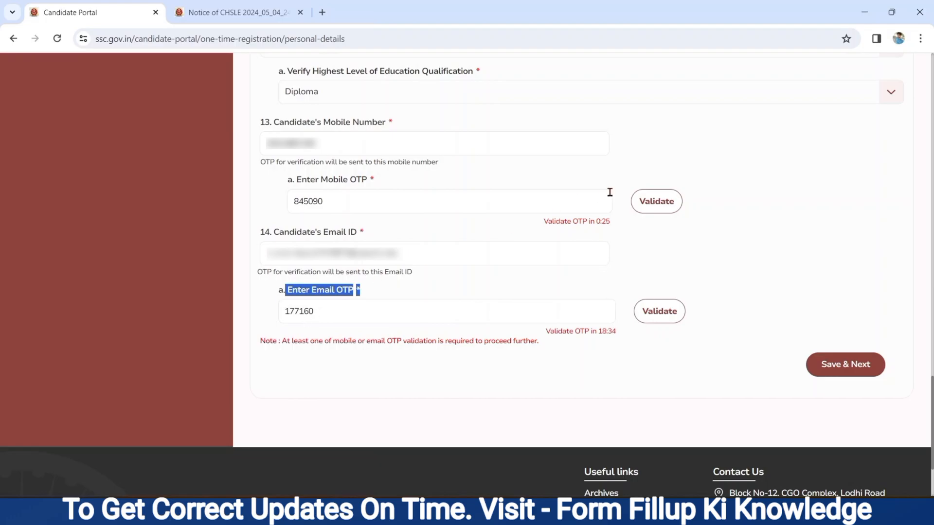
click(661, 201)
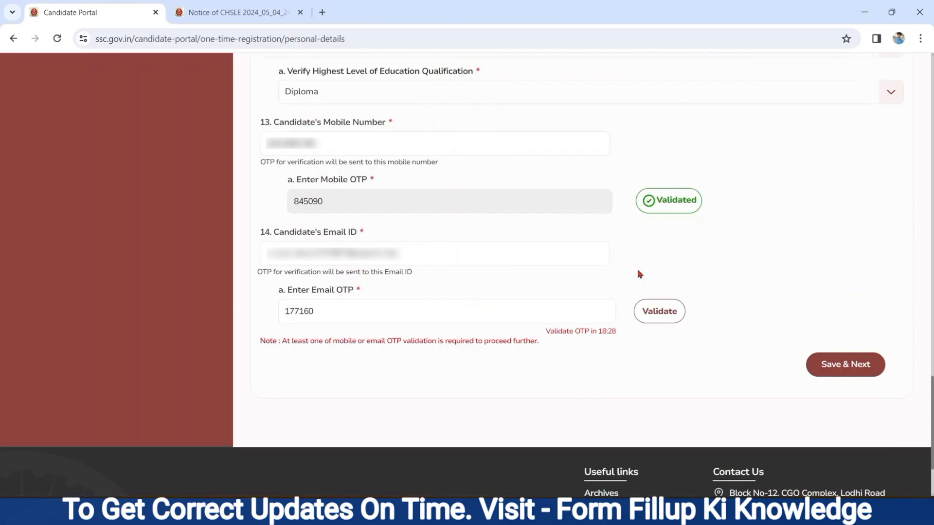
click(648, 312)
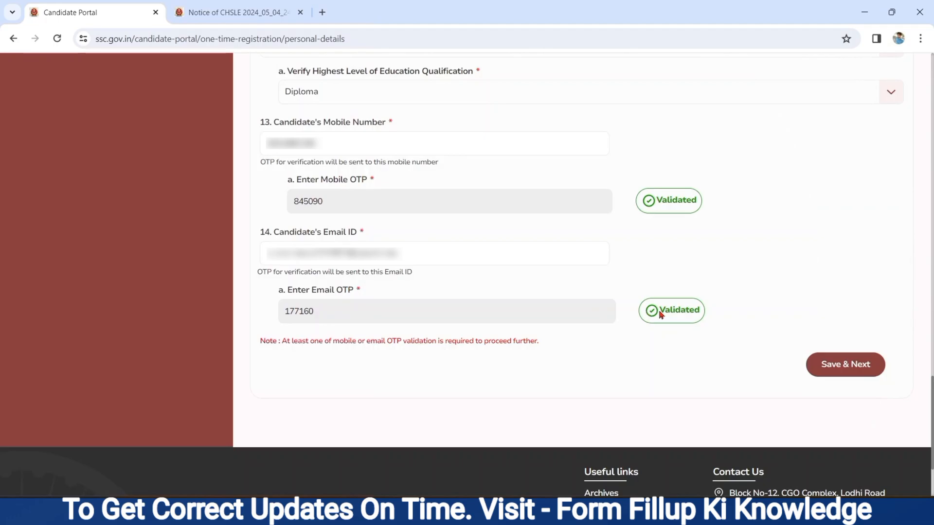
Save the personal details, acknowledge the submission, and highlight the generated registration number
click(834, 368)
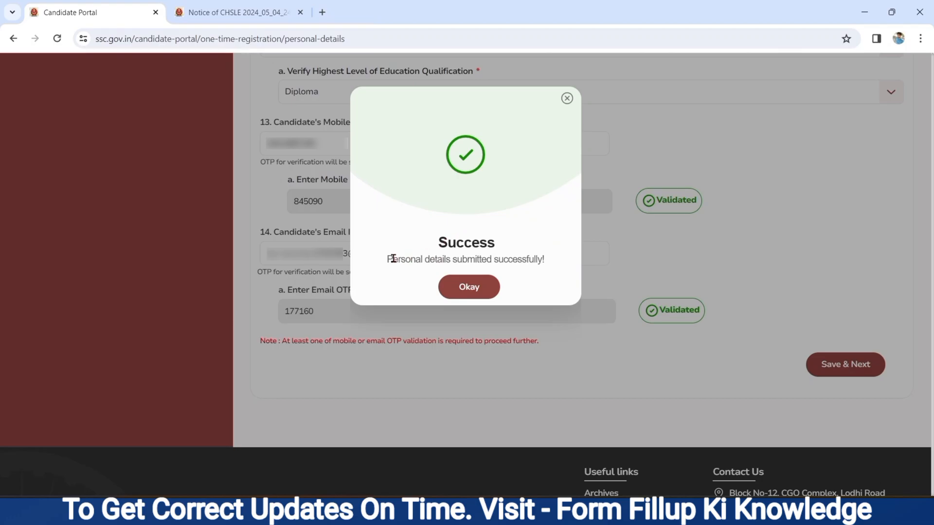
drag(383, 260, 546, 258)
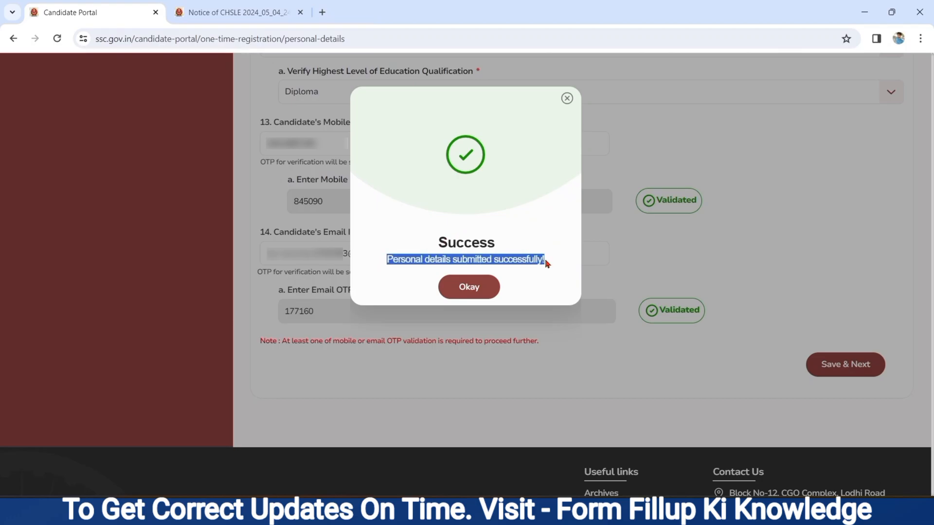
click(473, 290)
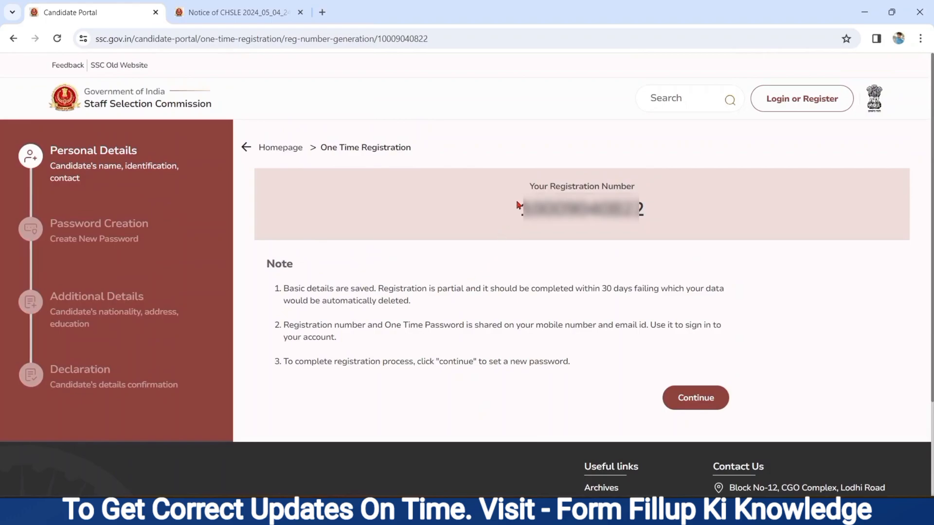
drag(517, 206, 656, 217)
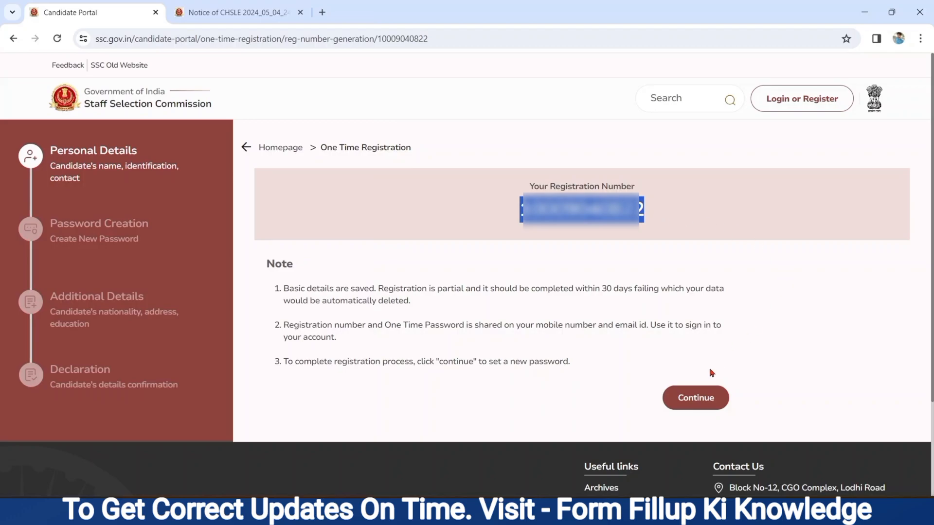
Continue to password creation and sign in with the registration number, one-time password and captcha
click(685, 399)
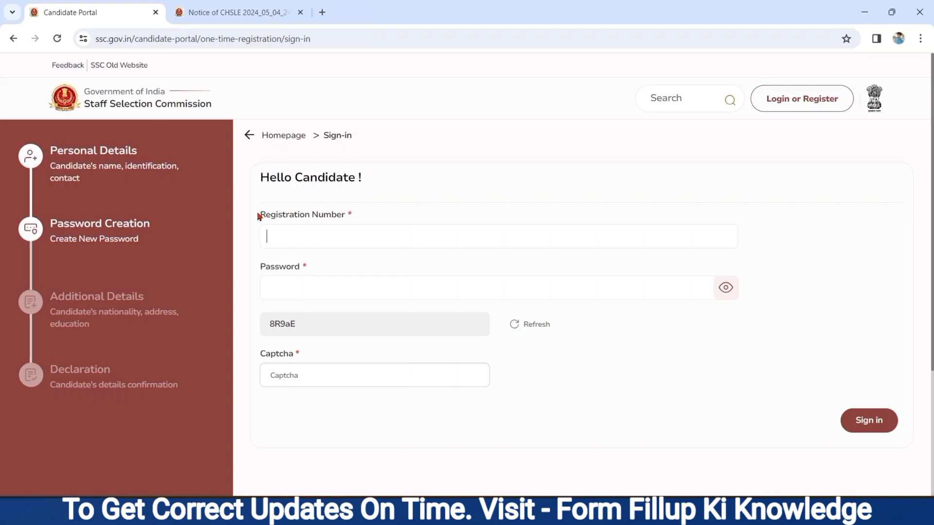
drag(259, 214, 354, 223)
click(319, 234)
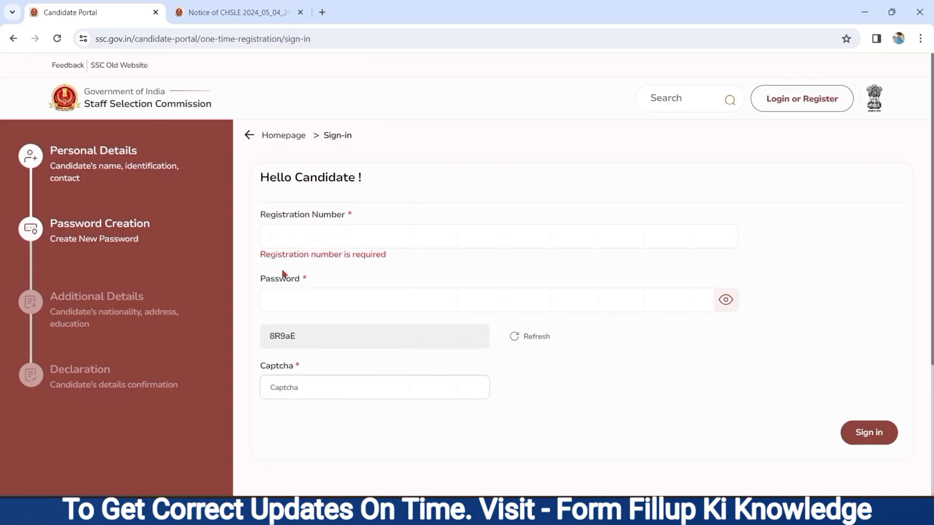
drag(263, 281, 302, 288)
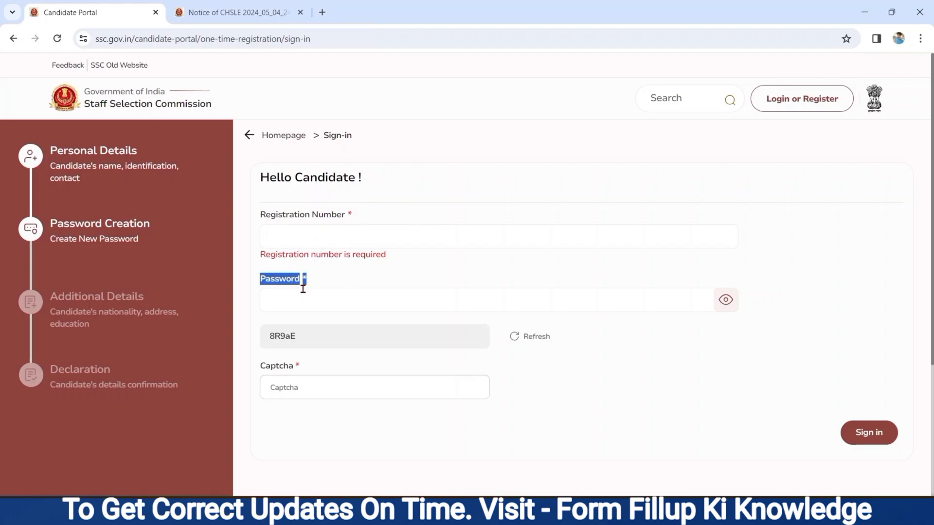
click(291, 298)
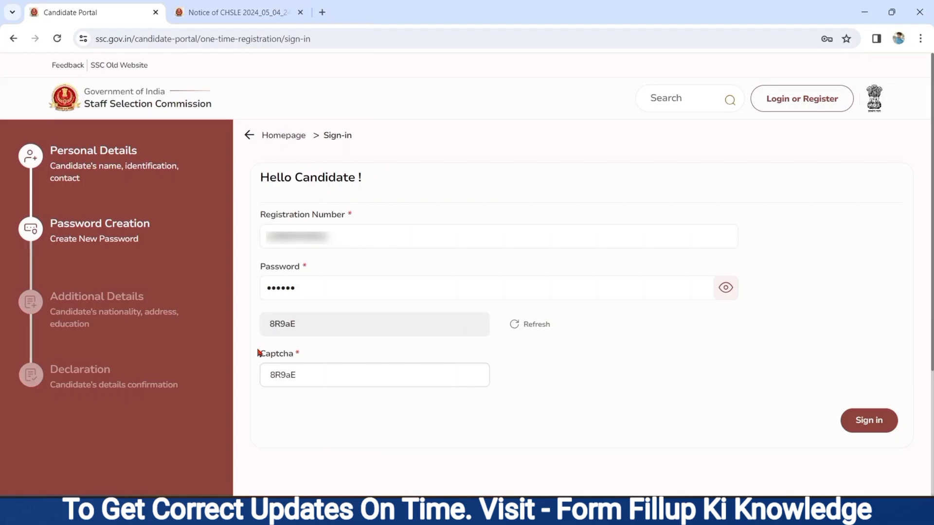
drag(258, 353, 309, 367)
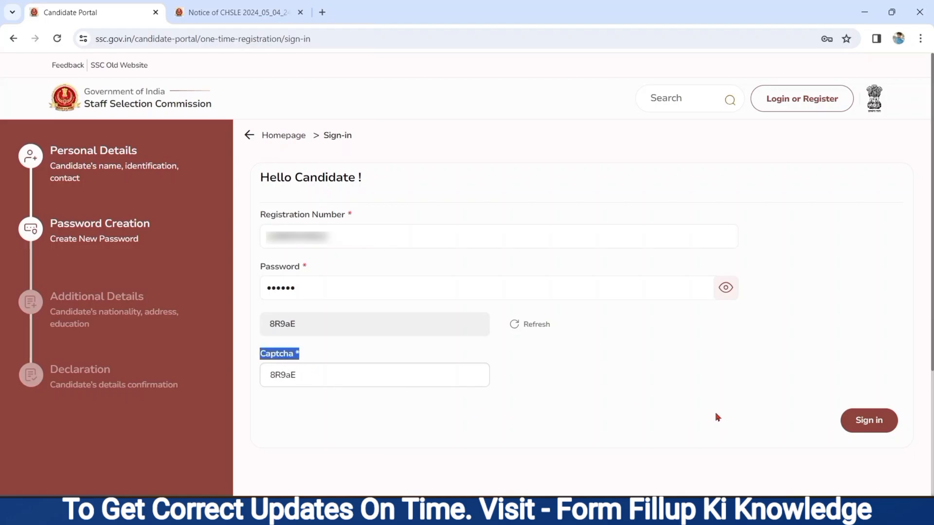
click(880, 427)
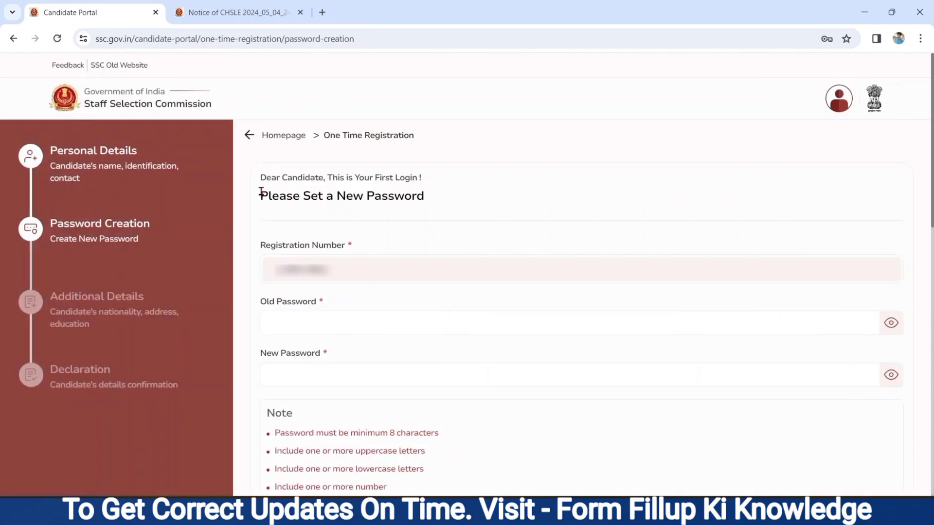
Examine the Registration Number, Old Password and New Password fields, and read the composition rules for the new password
drag(260, 194, 426, 207)
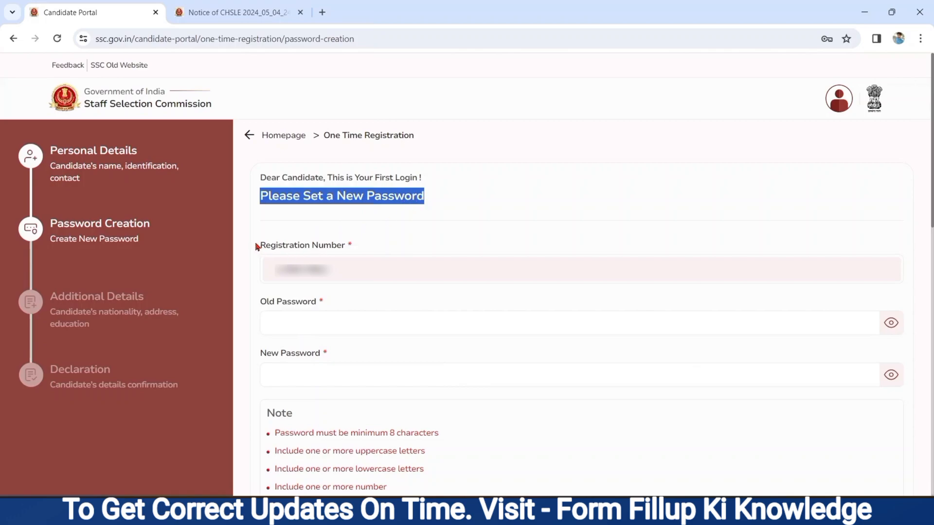
drag(258, 246, 349, 260)
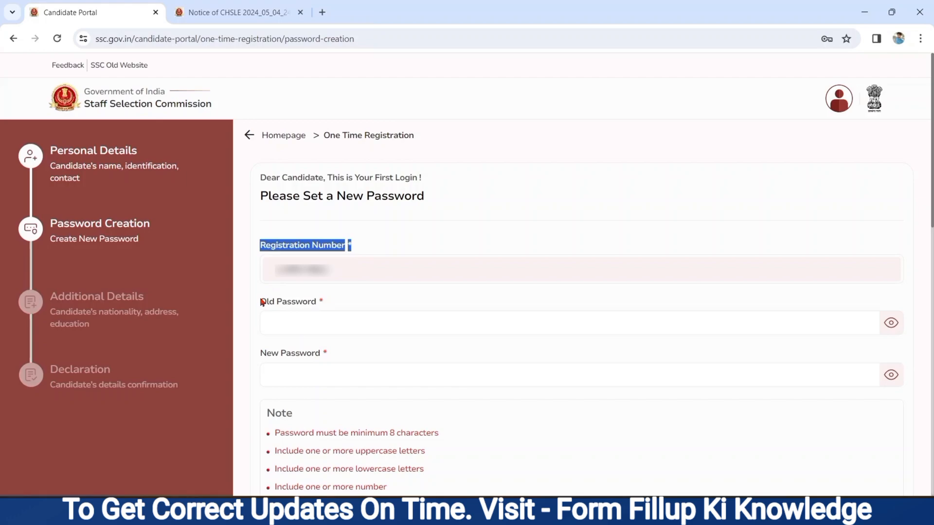
drag(262, 302, 325, 312)
click(274, 329)
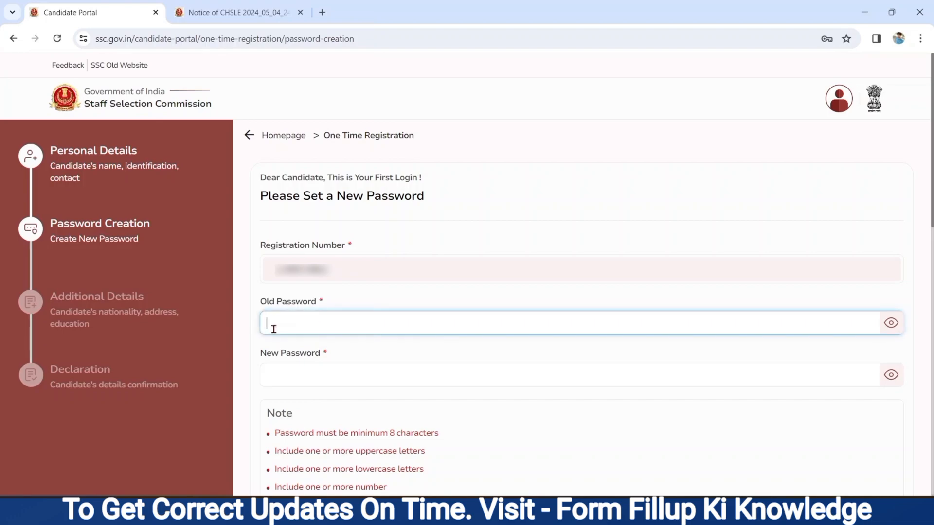
drag(260, 356, 327, 364)
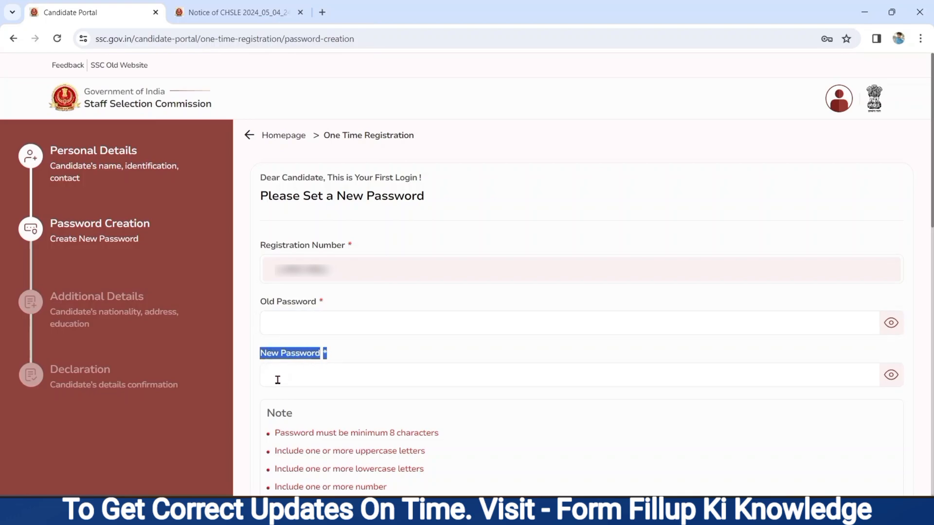
scroll(273, 141, down, 5)
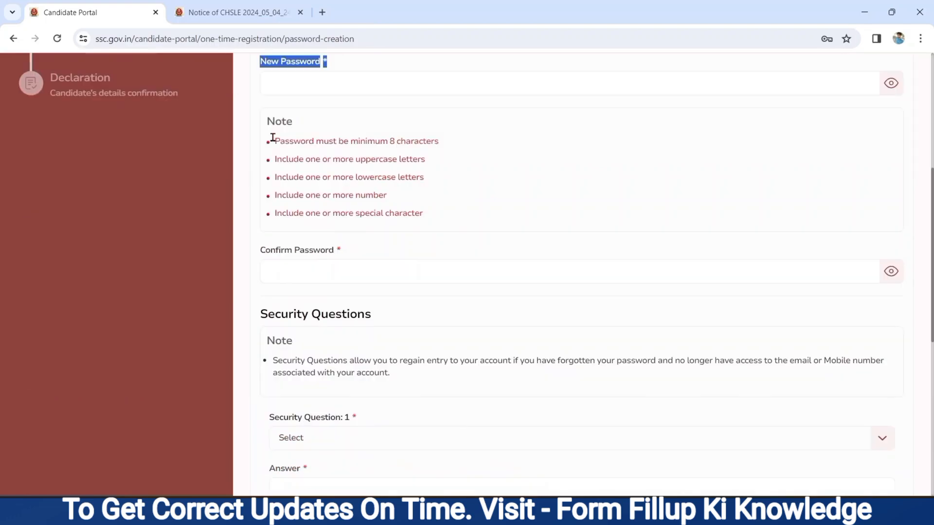
drag(273, 140, 448, 154)
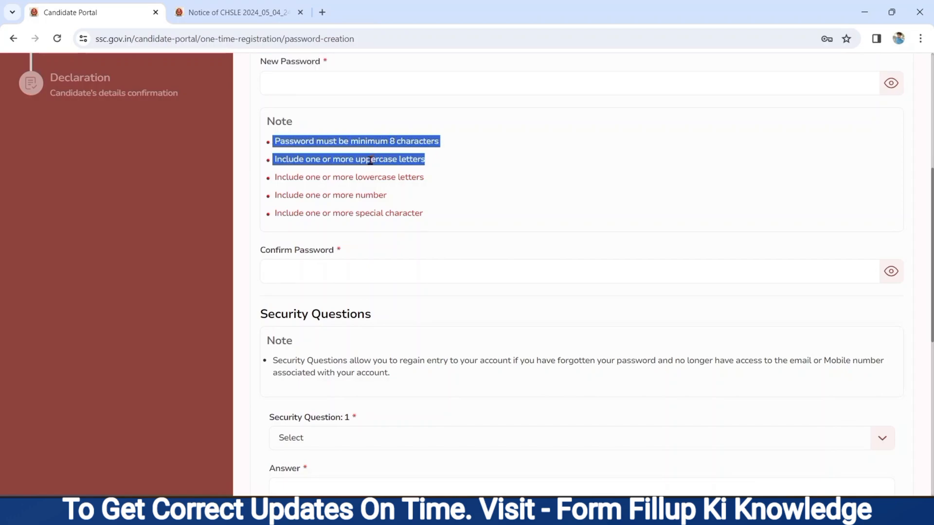
click(271, 179)
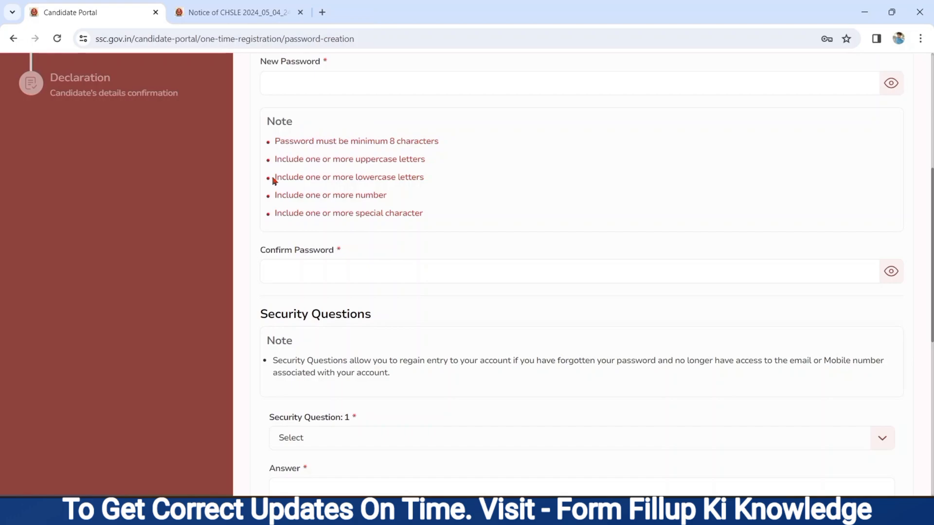
drag(271, 180, 421, 190)
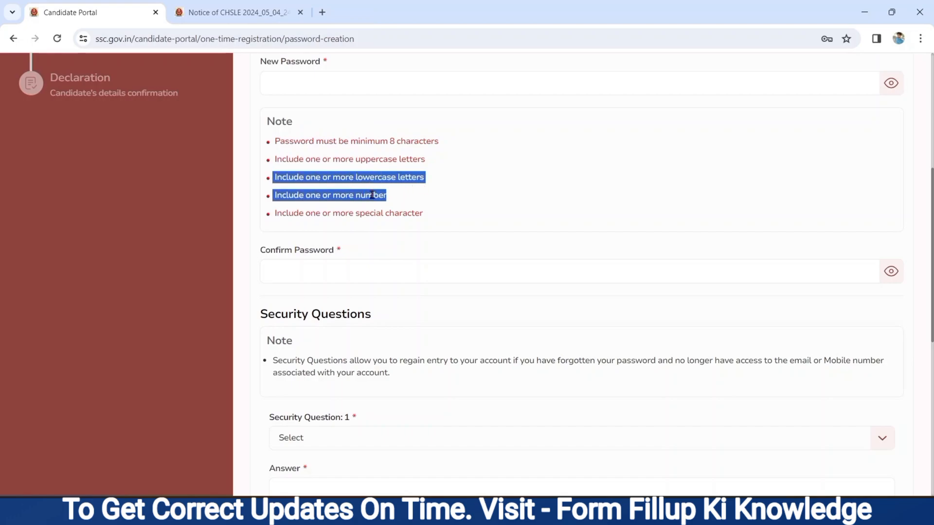
drag(273, 216, 442, 224)
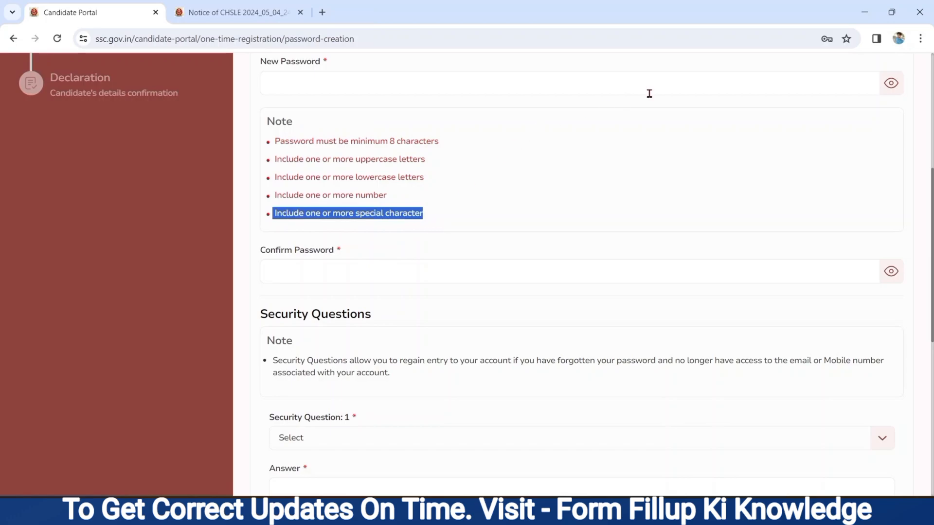
Enter the new account password with its characters visible, and put the cursor in the Confirm Password field
click(890, 87)
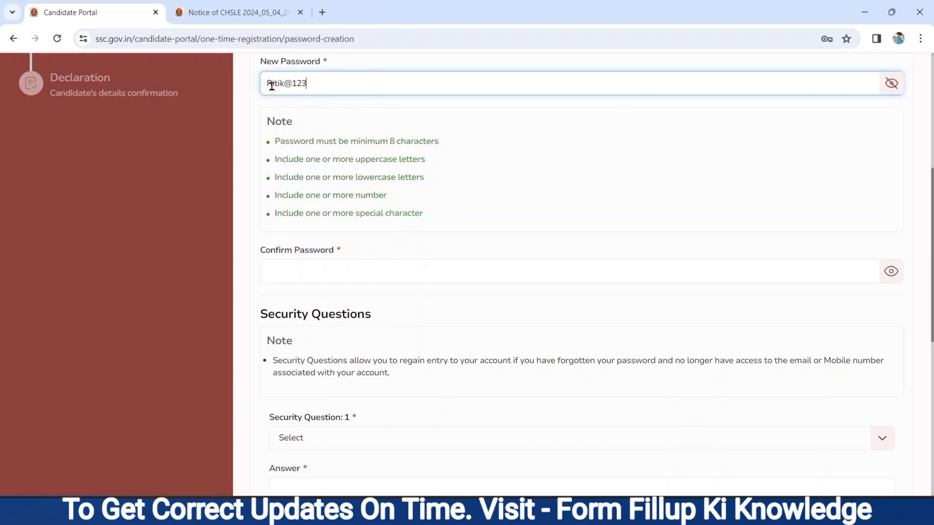
drag(264, 83, 314, 85)
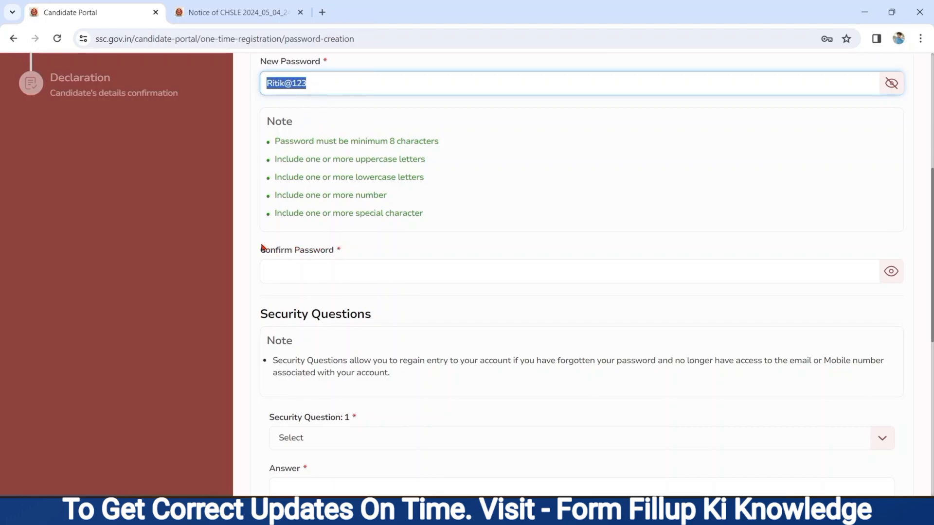
drag(260, 248, 334, 257)
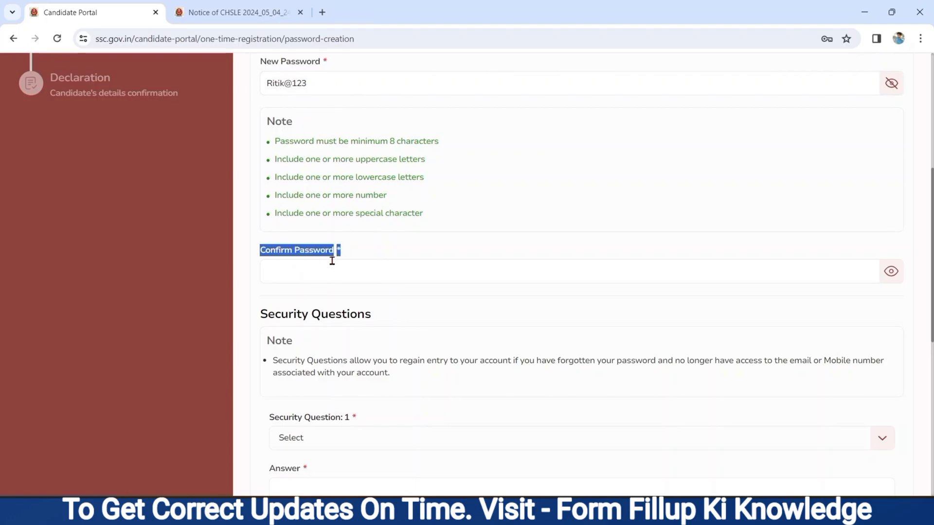
click(292, 274)
Read the Security Questions note, and set Security Question 1 to "What is the name of your favorite book?"
scroll(263, 294, down, 5)
drag(259, 95, 376, 103)
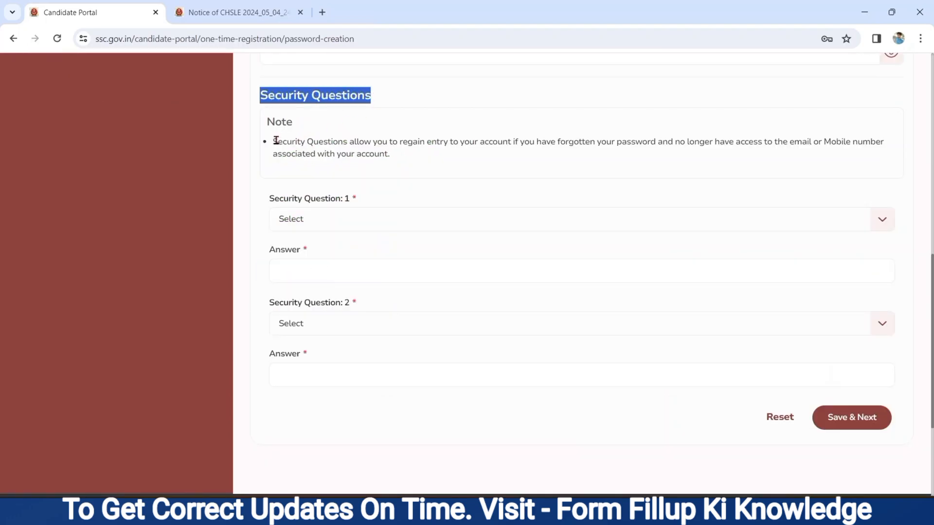
drag(275, 140, 392, 161)
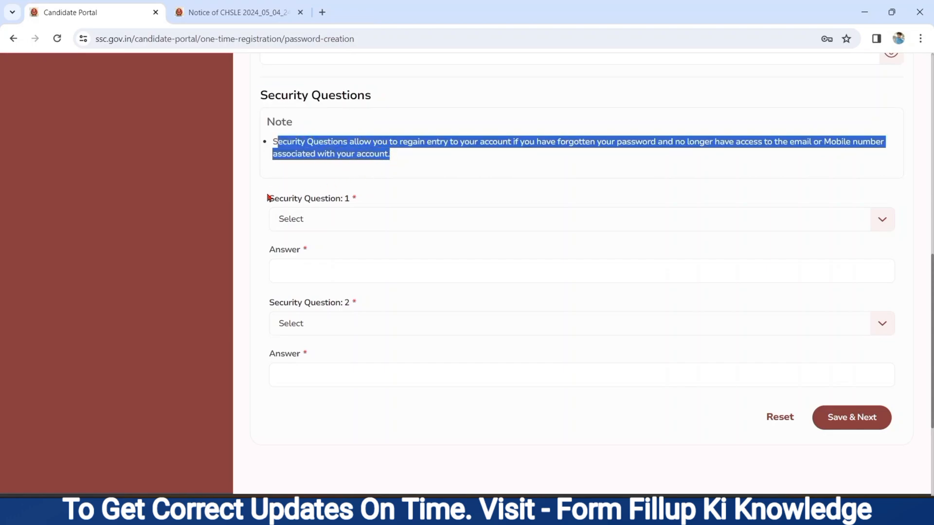
drag(269, 200, 351, 205)
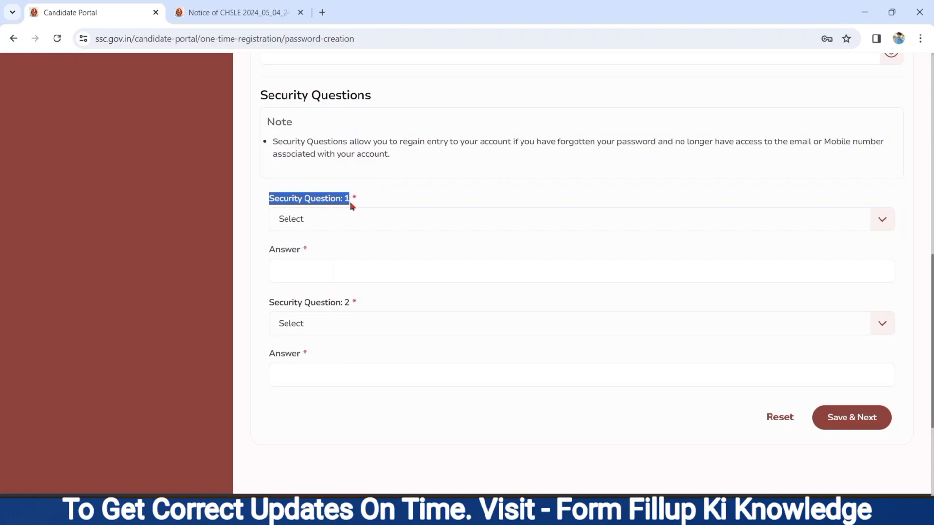
click(317, 228)
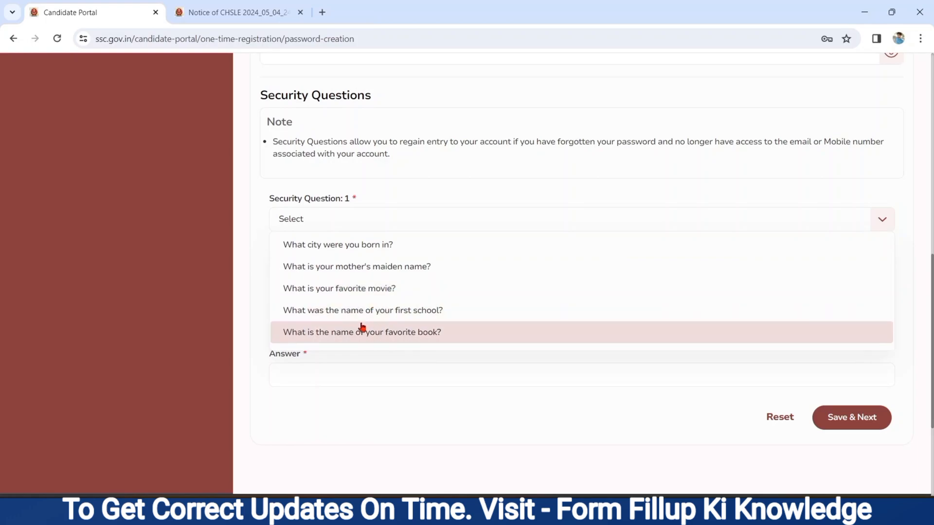
click(349, 332)
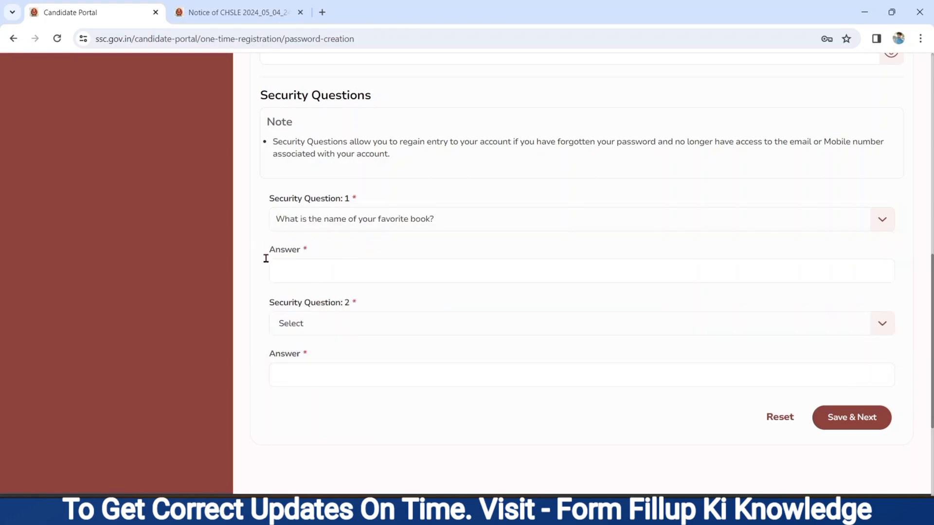
double_click(290, 251)
click(290, 269)
Set Security Question 2 to "What is your favorite movie?" and put the cursor in its Answer field
drag(270, 304, 356, 313)
click(319, 328)
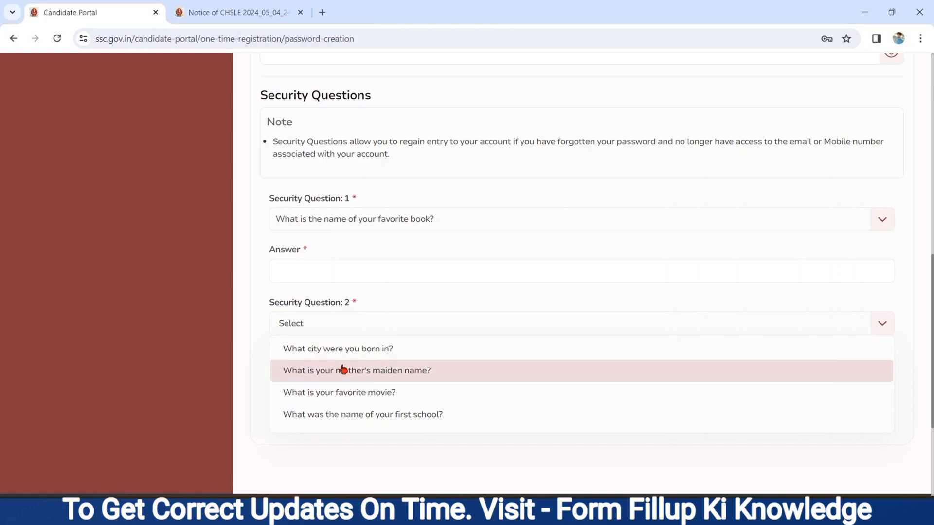
click(339, 394)
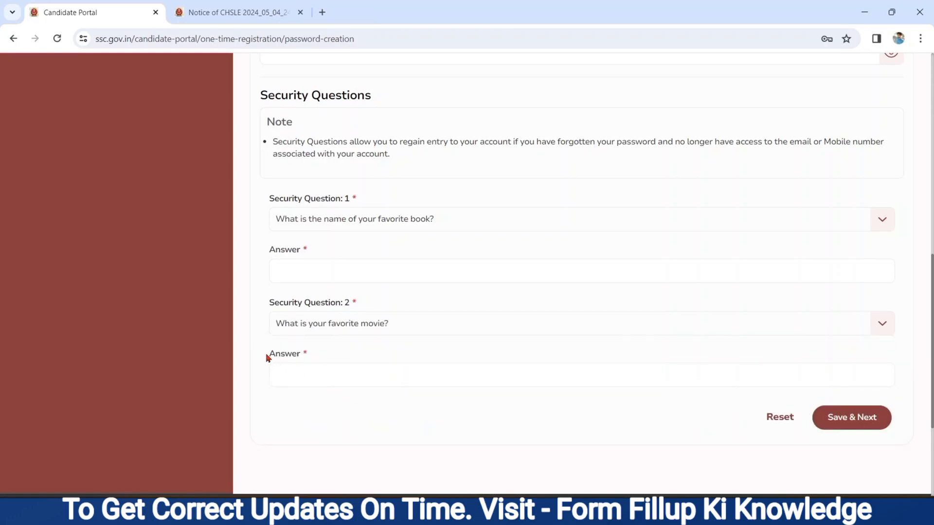
drag(267, 357, 312, 365)
click(299, 375)
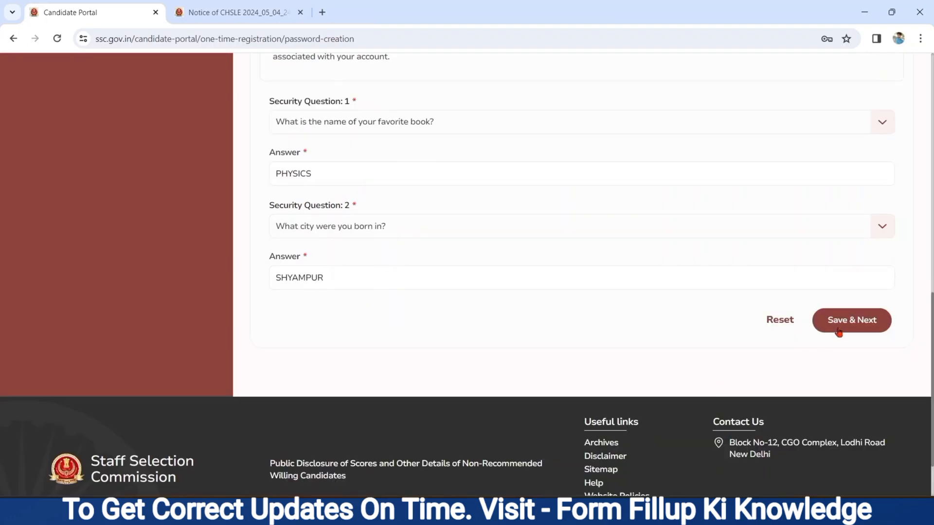
Save the new password with its security questions and acknowledge the success message
click(839, 329)
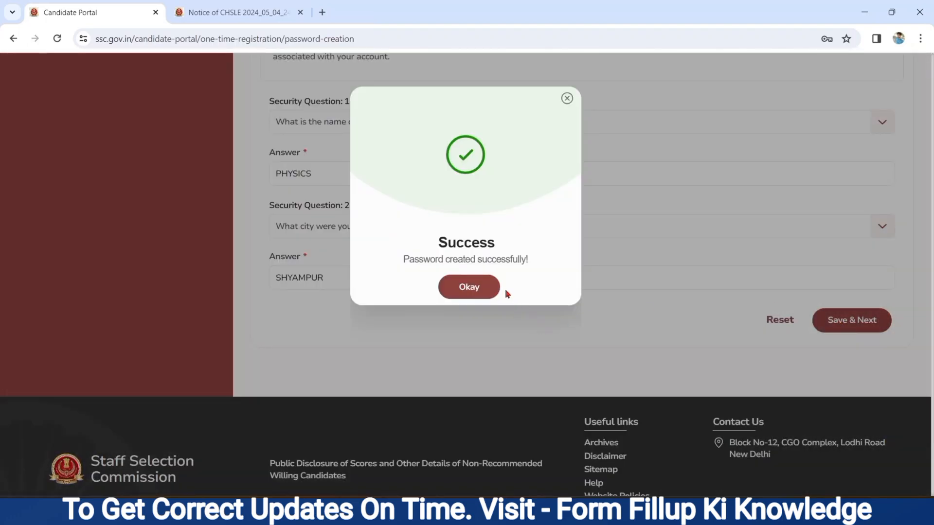
drag(395, 258, 523, 274)
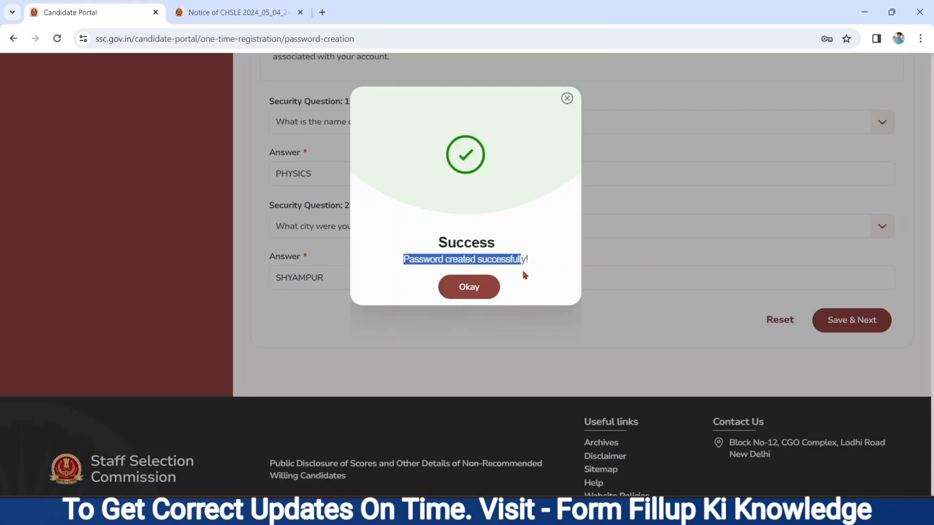
click(467, 289)
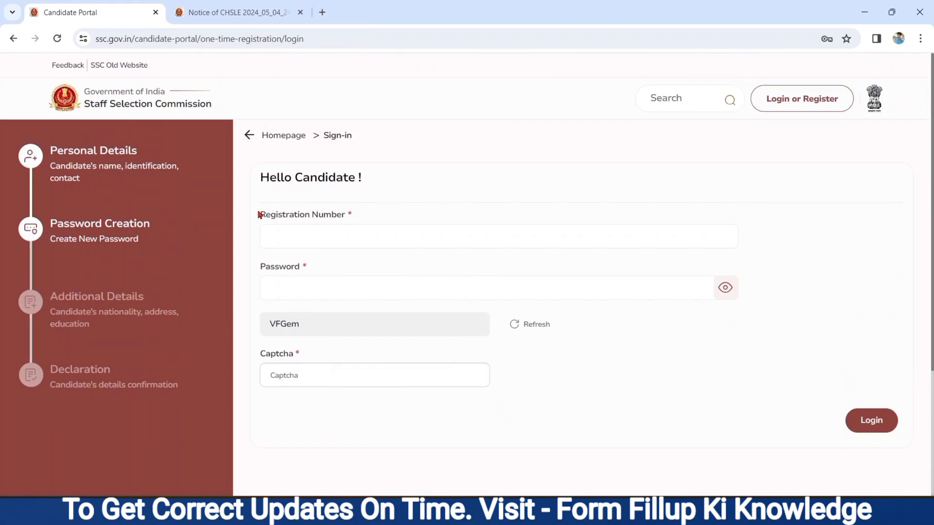
Log in as a candidate with the registration number, the new account password and the displayed captcha
drag(259, 214, 334, 224)
click(310, 234)
drag(260, 267, 328, 278)
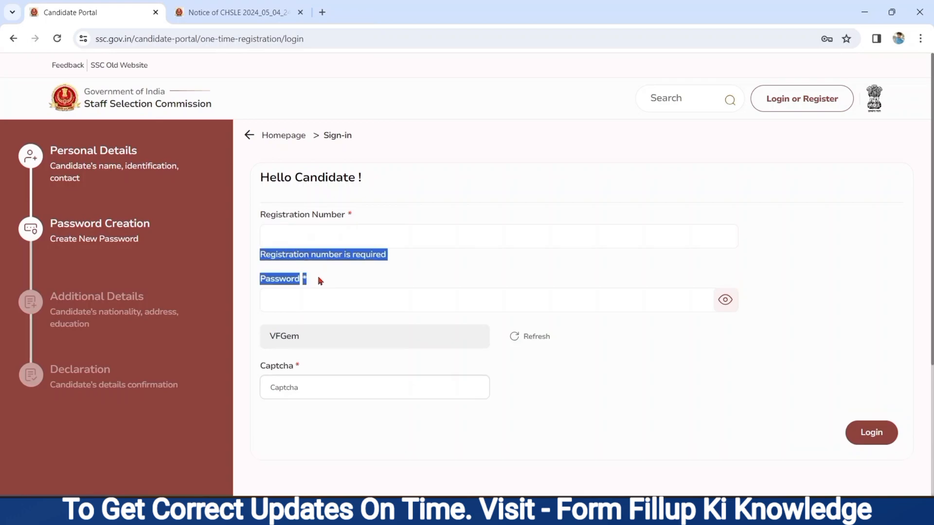
click(312, 237)
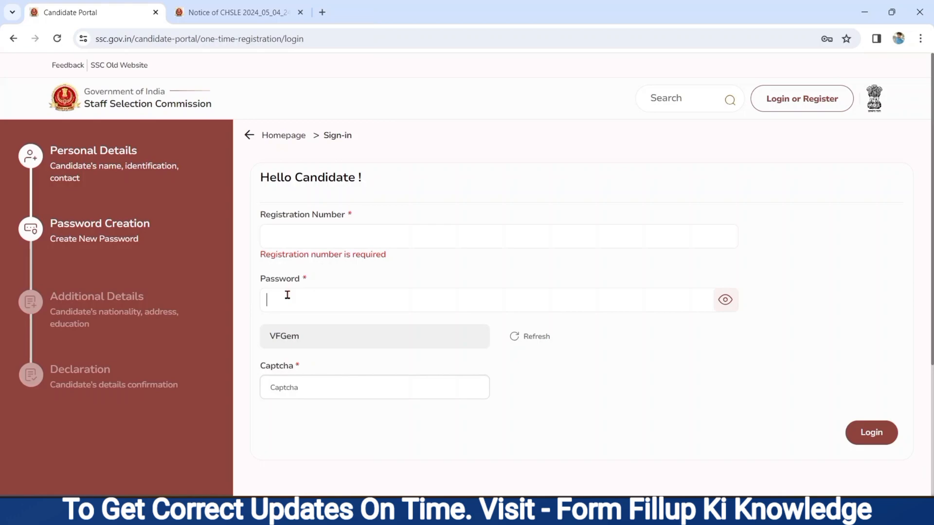
click(274, 382)
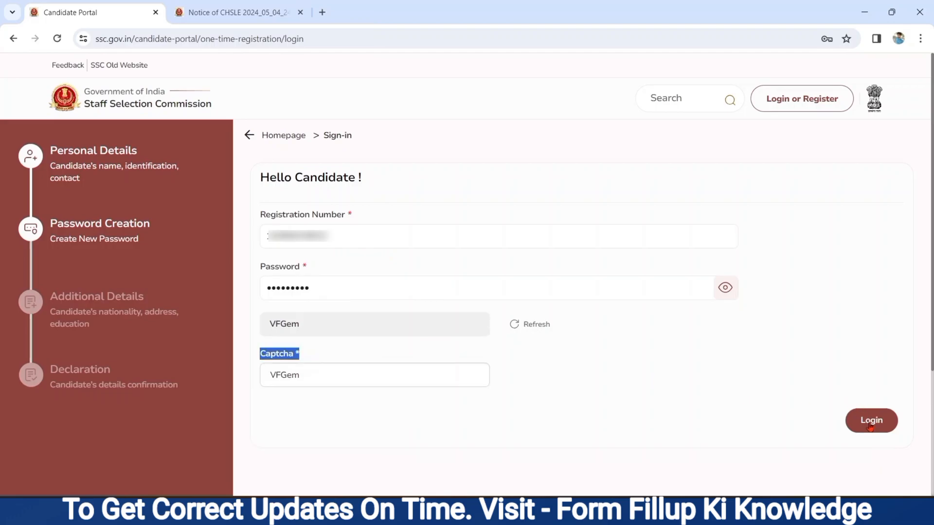
click(870, 425)
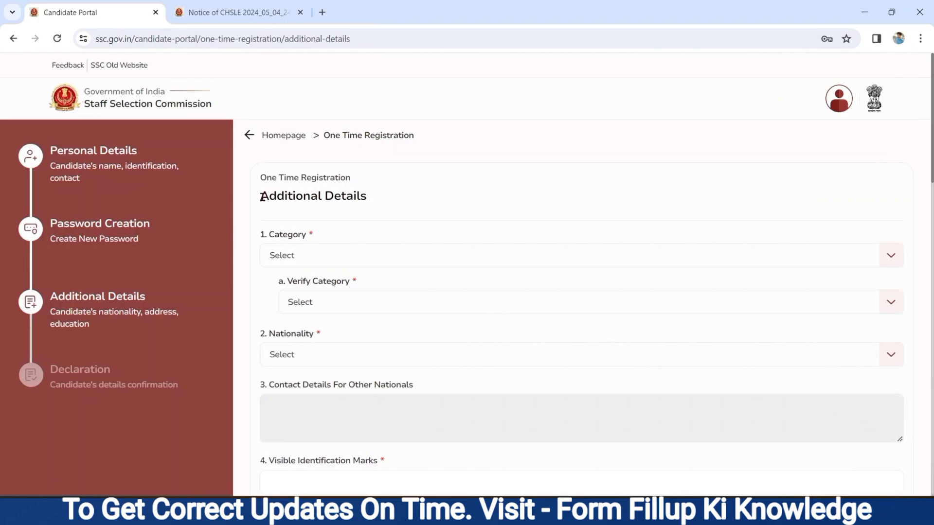
Set Category to EWS in the Additional Details form and verify it with the same value
drag(262, 197, 410, 217)
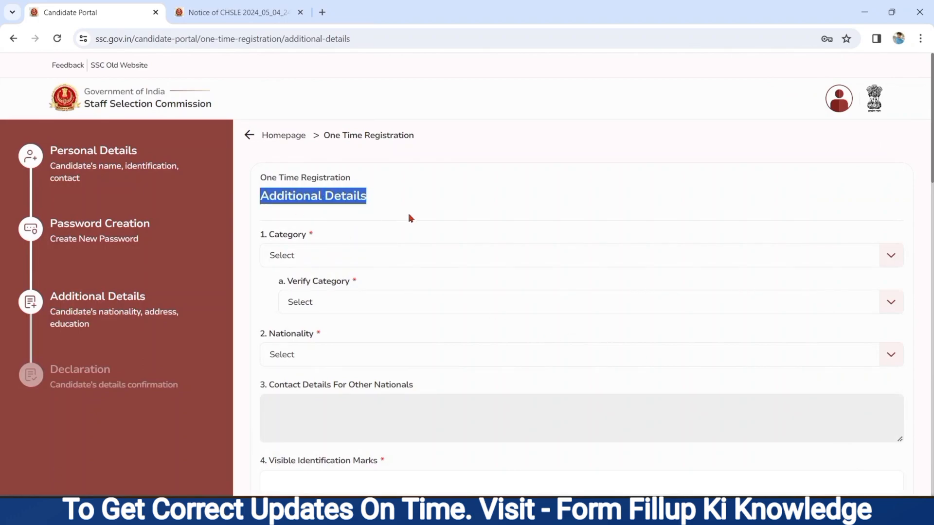
click(264, 235)
drag(265, 235, 310, 242)
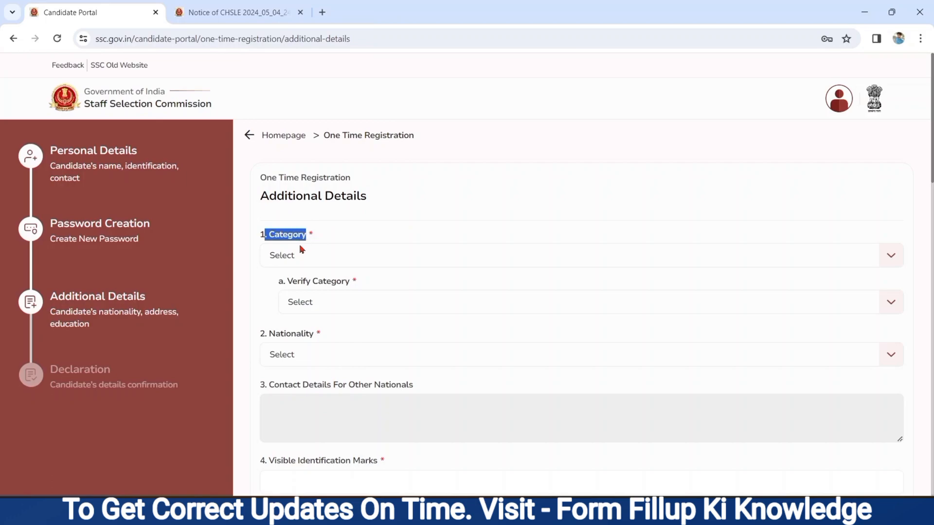
click(294, 250)
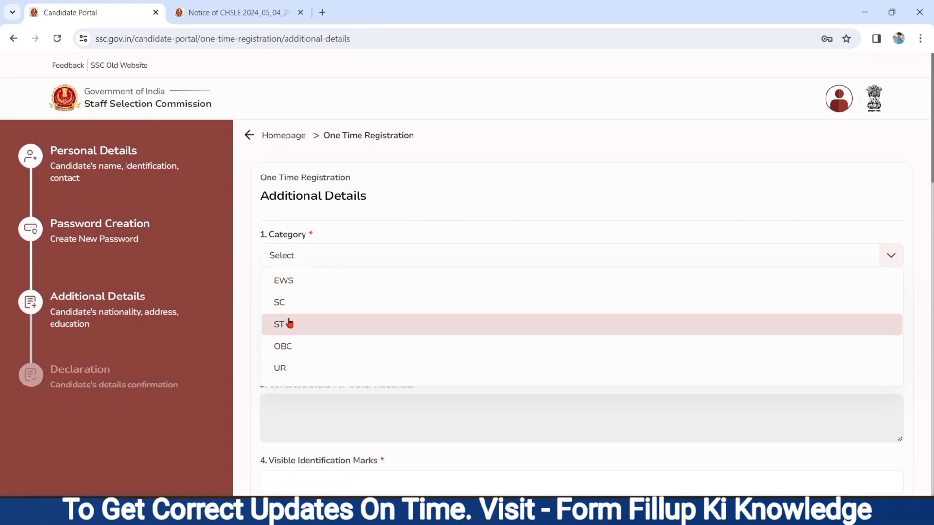
click(290, 283)
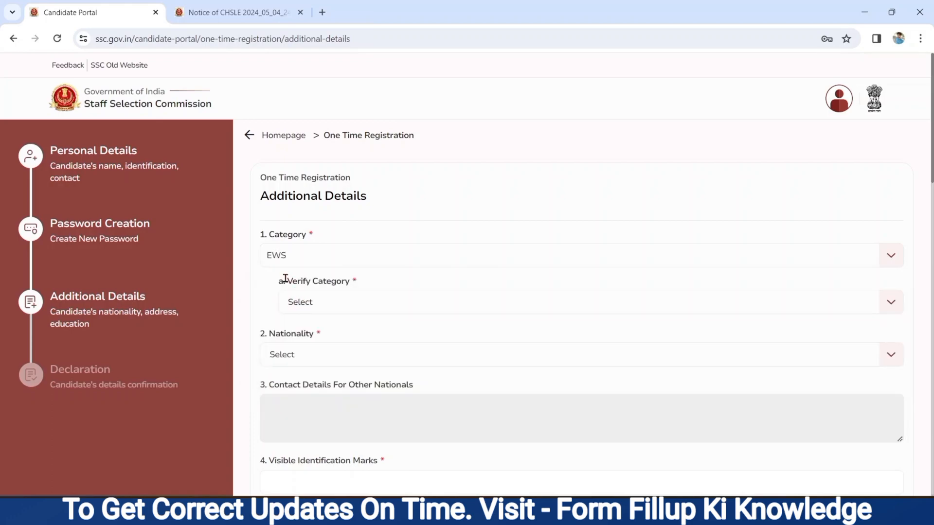
click(303, 296)
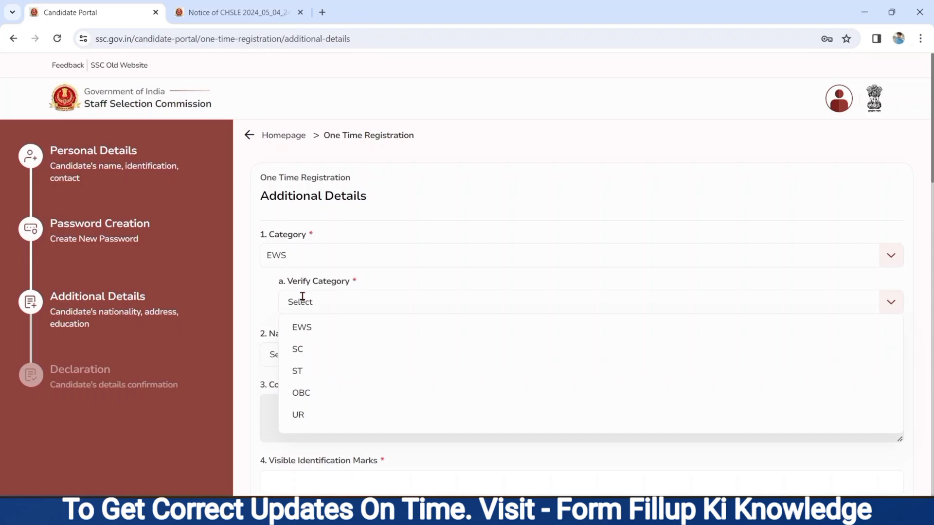
click(310, 334)
Set Nationality to "Citizen of India"
drag(267, 335, 324, 350)
click(313, 357)
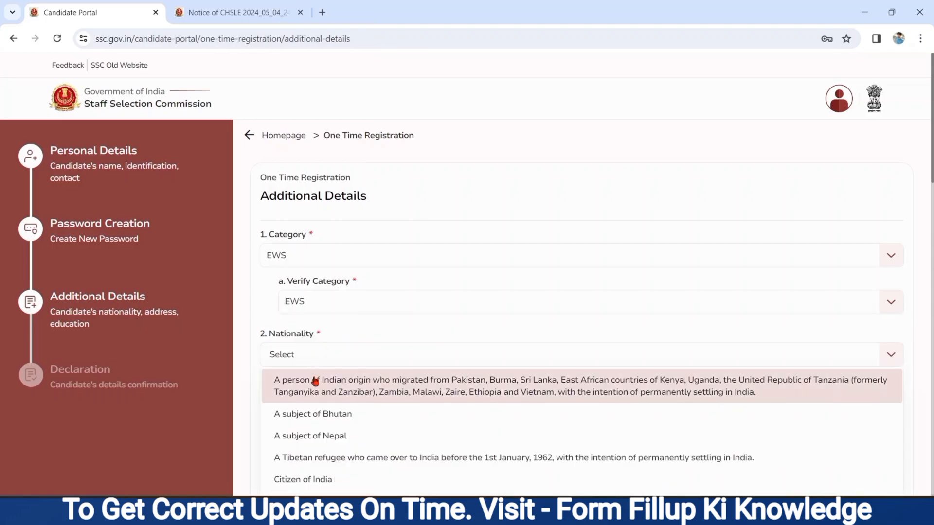
click(308, 480)
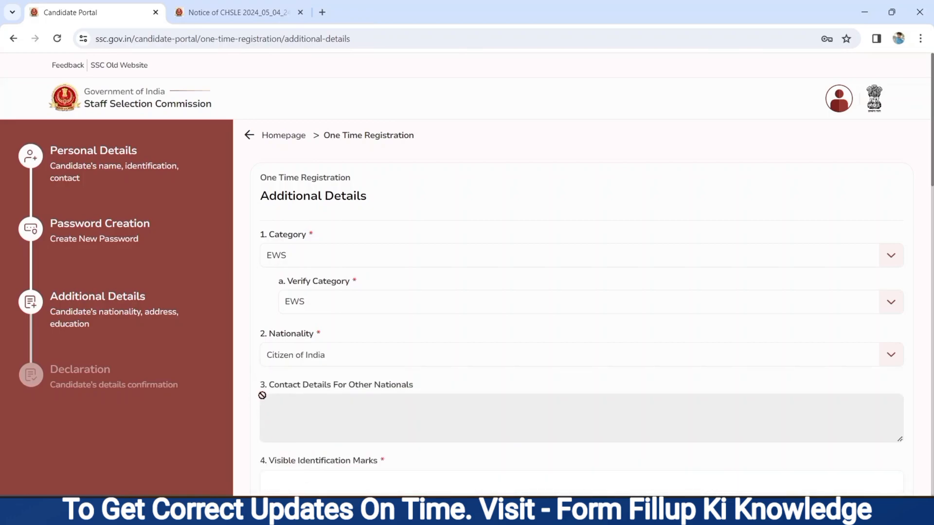
Fill in Visible Identification Marks with the suggested entry "A CUT MARK ON RIGHT FOOT"
scroll(262, 395, down, 5)
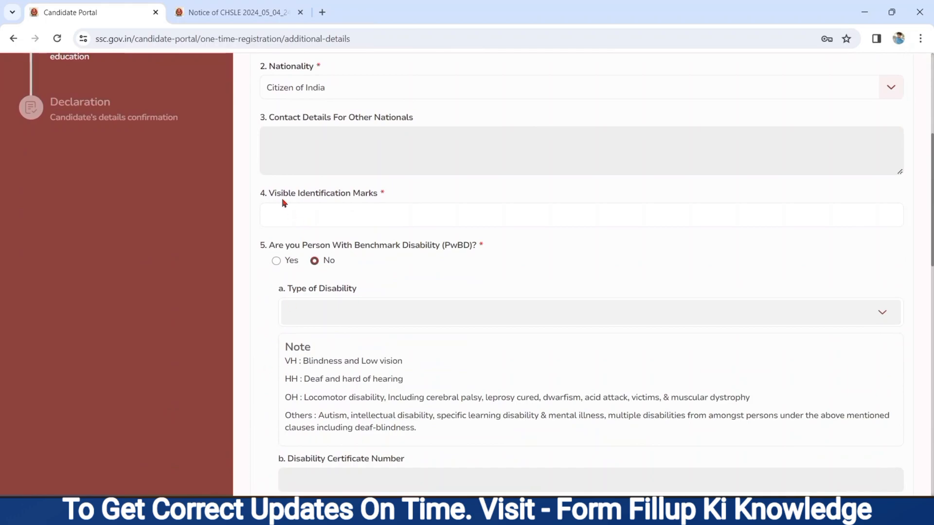
drag(263, 188, 365, 202)
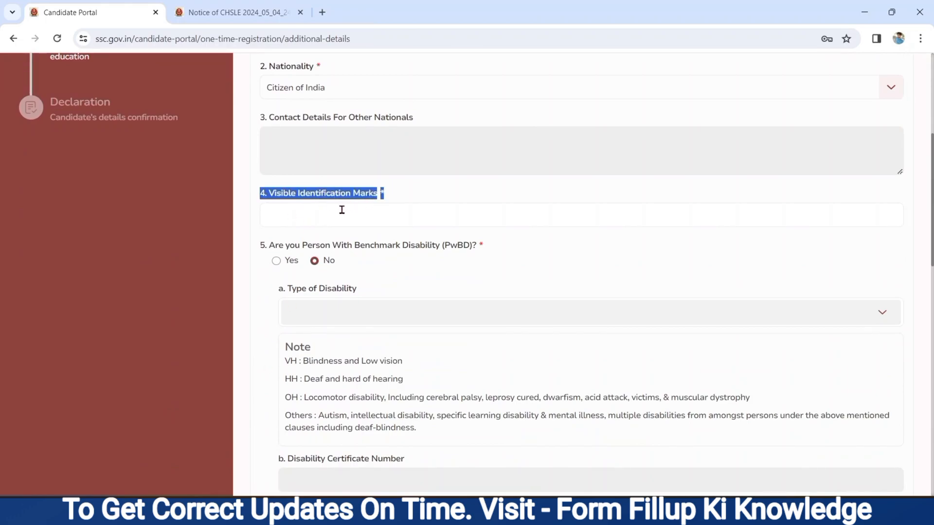
click(321, 214)
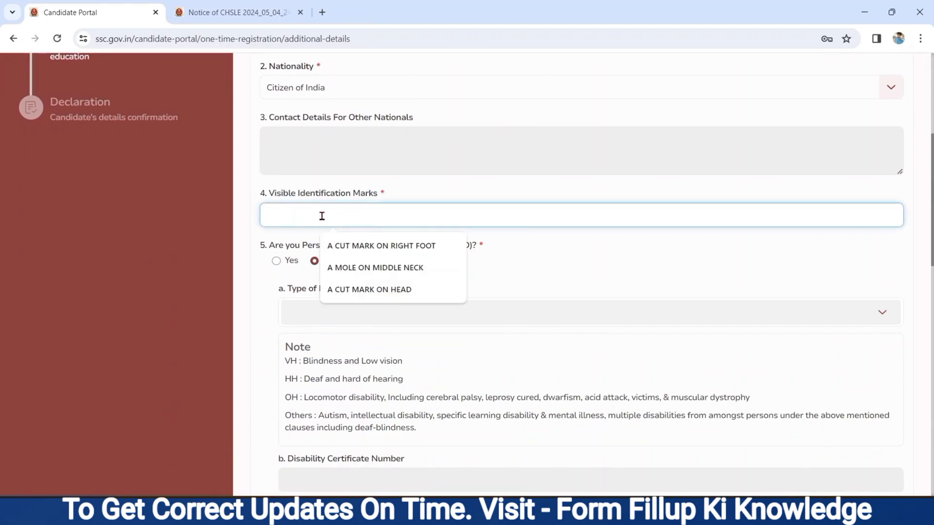
click(347, 247)
Answer Yes to the benchmark disability question, examine the disability types and certificate number field, and set the answer back to No
drag(261, 247, 458, 255)
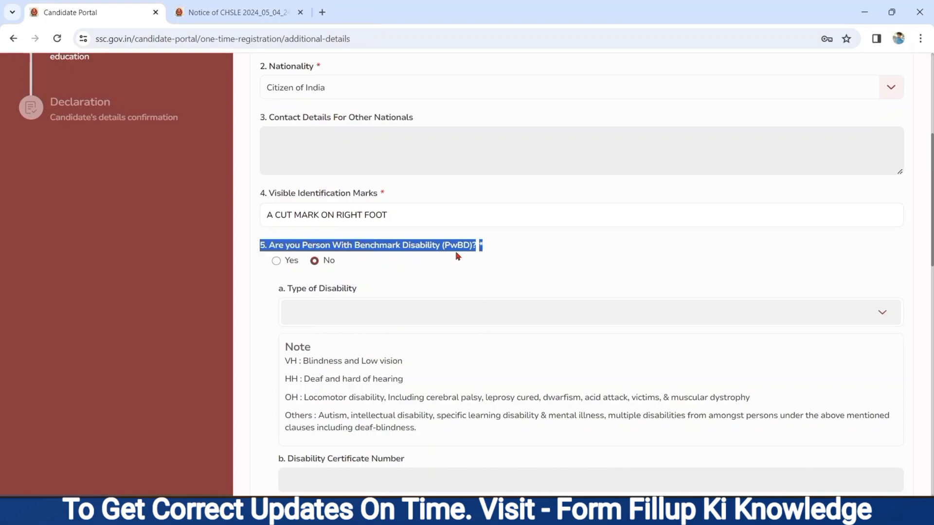
click(275, 262)
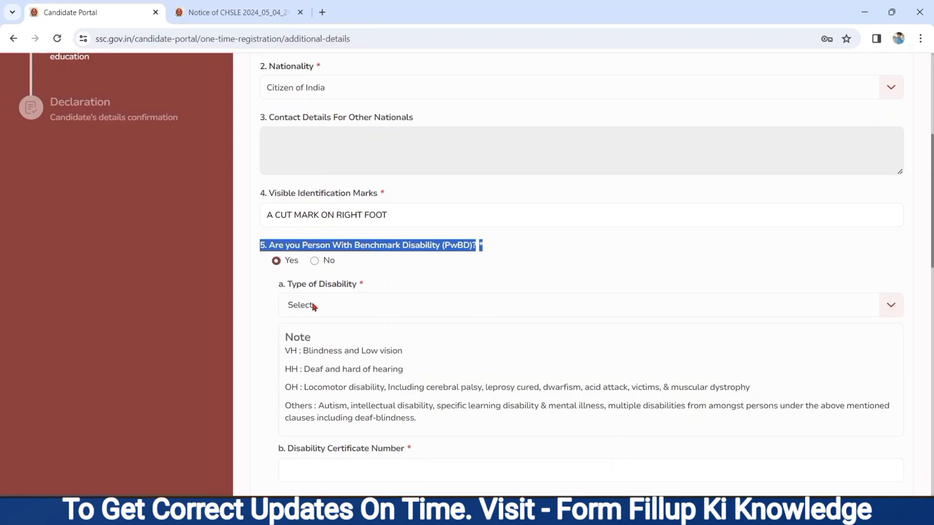
click(314, 307)
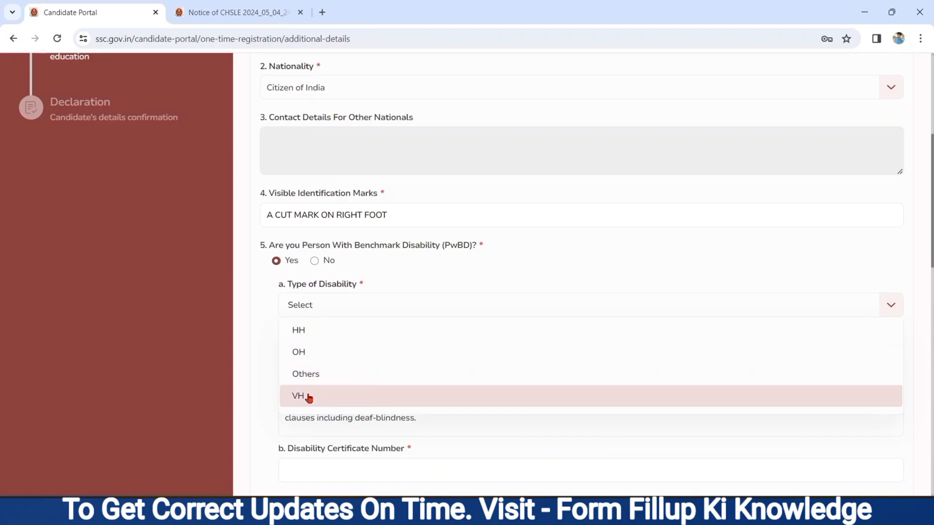
click(268, 291)
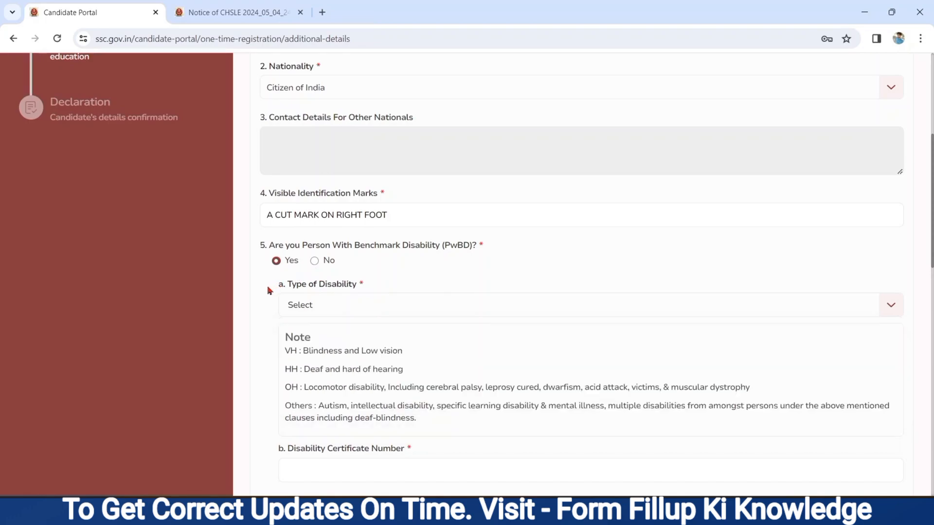
scroll(267, 290, down, 4)
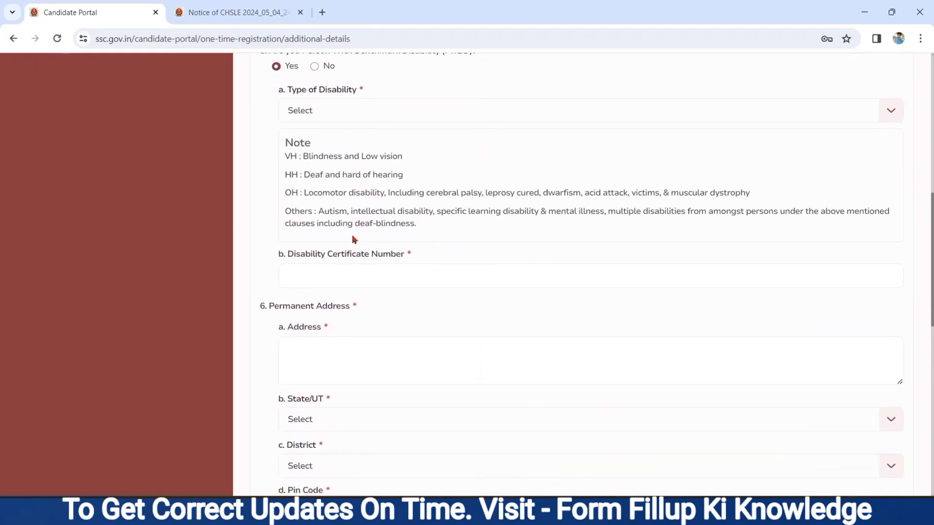
drag(282, 254, 411, 264)
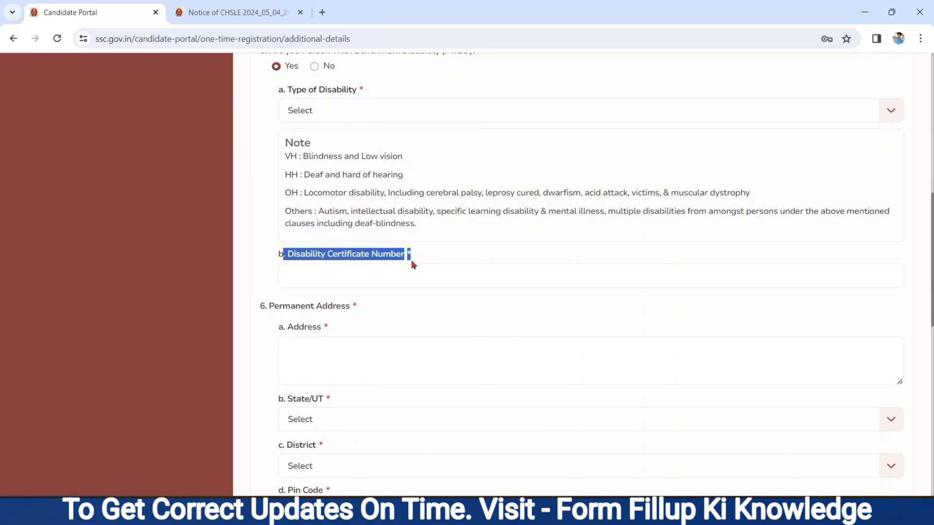
click(315, 67)
click(246, 291)
Set the permanent address's State/UT to Bihar and District to Begusarai, leaving the Address field blank
scroll(246, 291, down, 2)
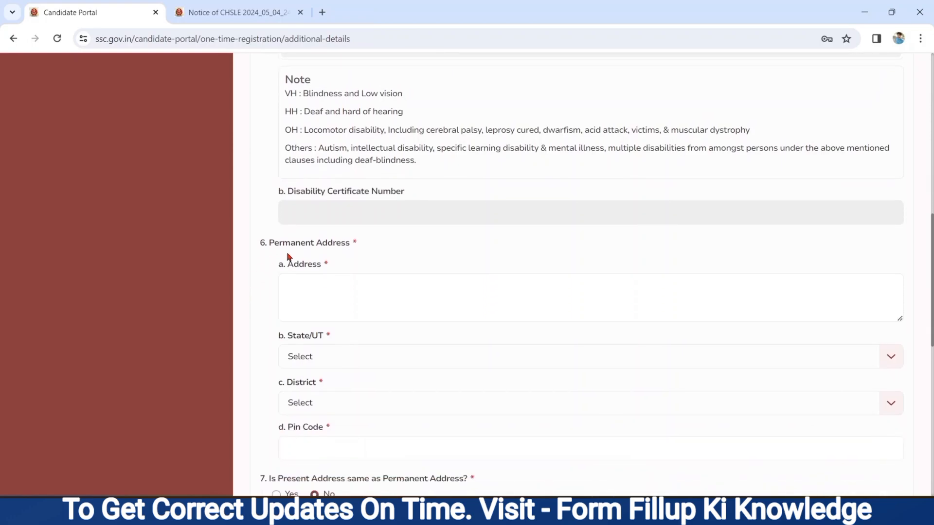
drag(270, 243, 338, 265)
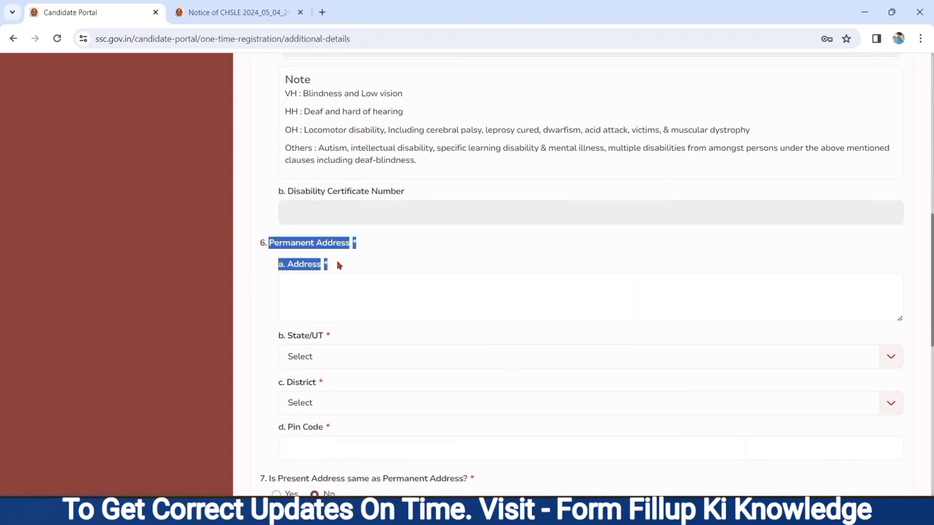
click(309, 283)
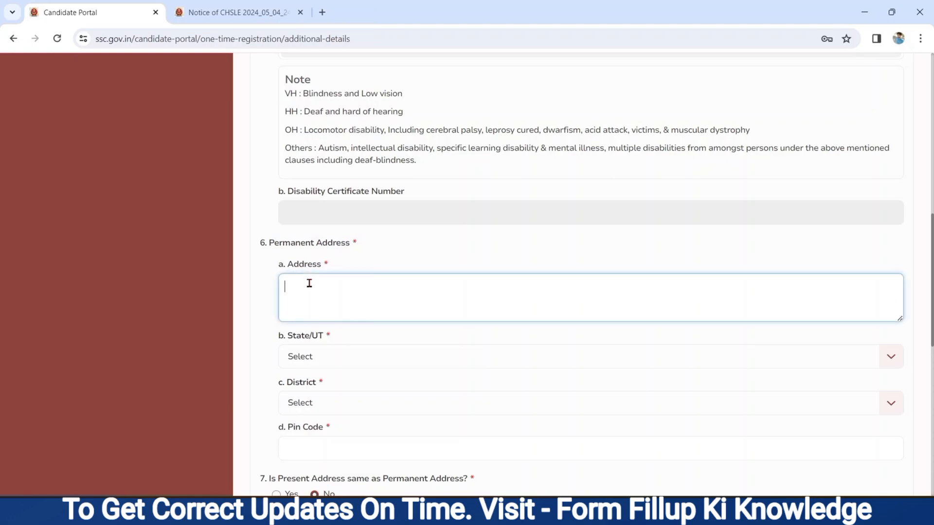
click(248, 305)
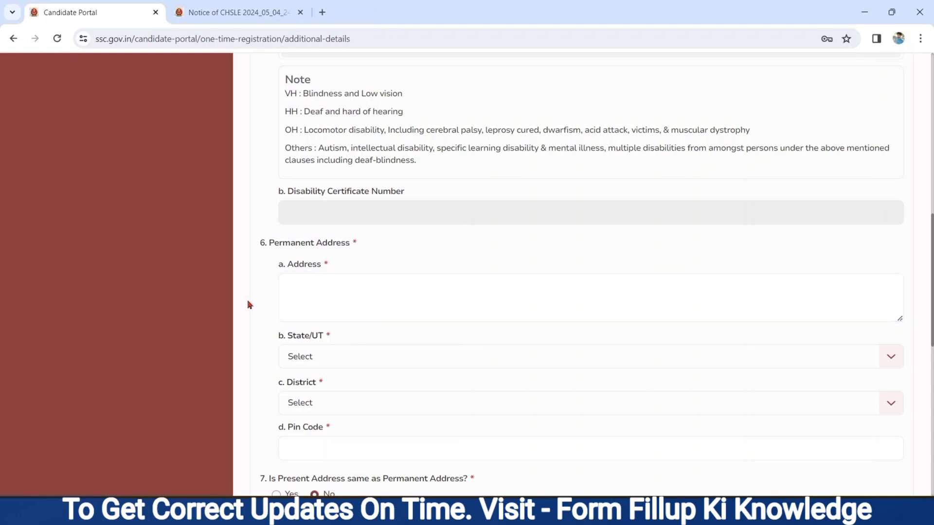
scroll(248, 305, down, 1)
scroll(248, 305, down, 2)
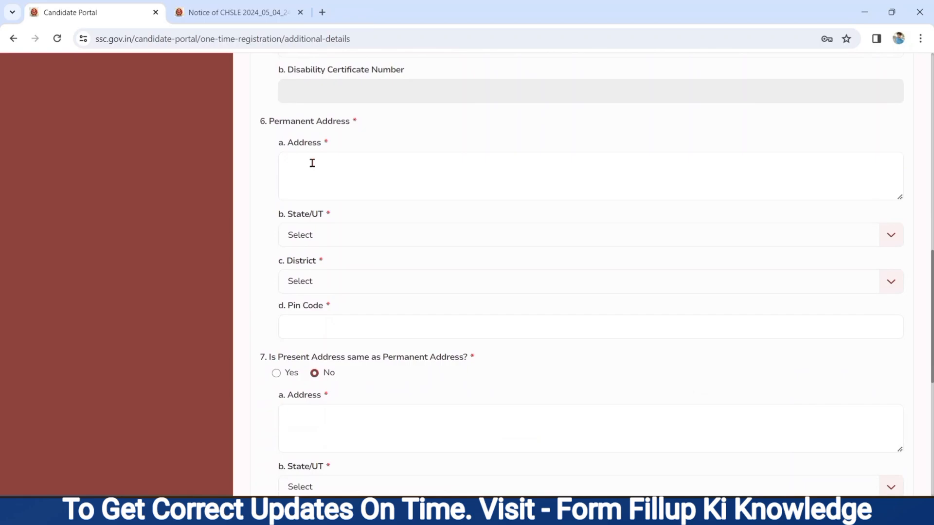
click(302, 233)
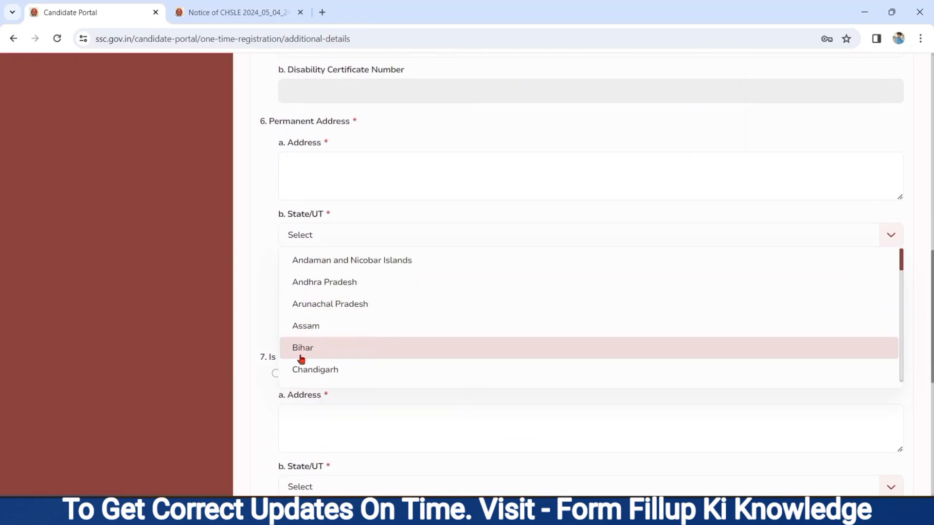
click(301, 355)
click(294, 281)
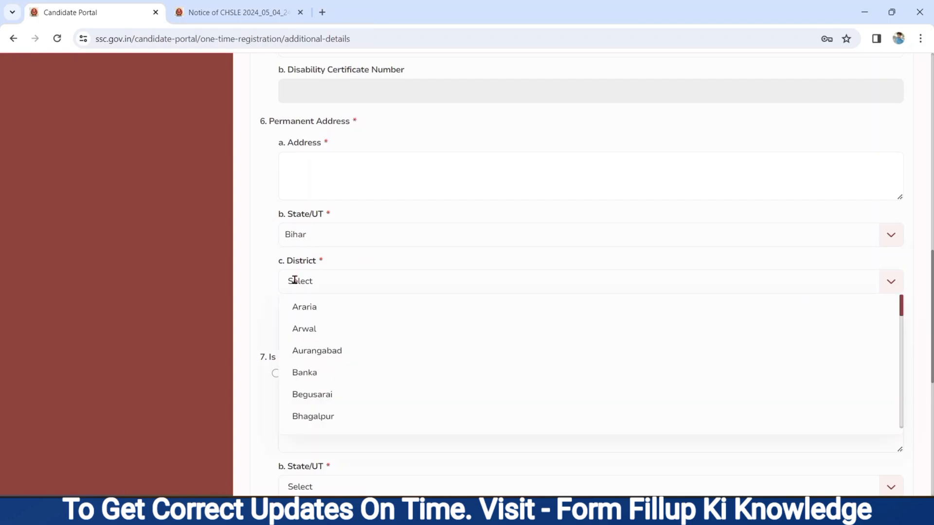
click(339, 388)
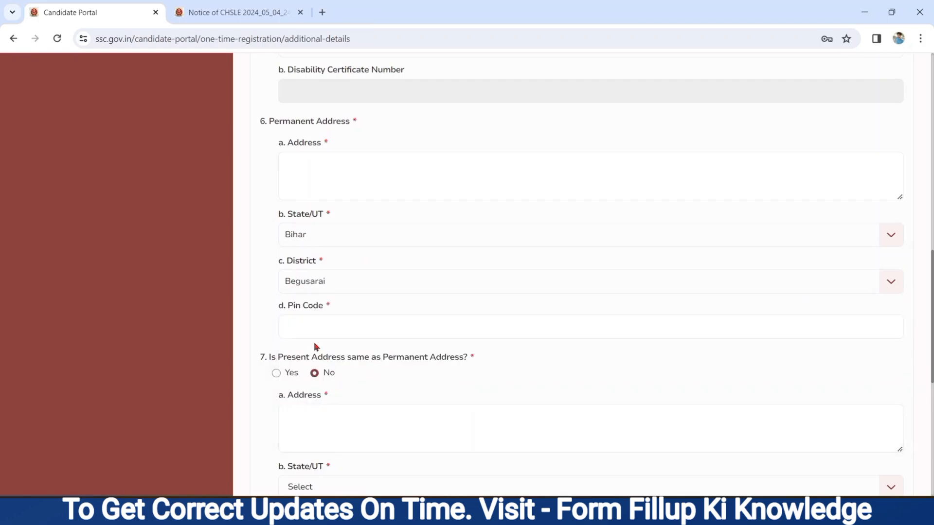
Check how the Yes and No answers affect the present address fields, and mark the present address as the same as the permanent address
click(302, 320)
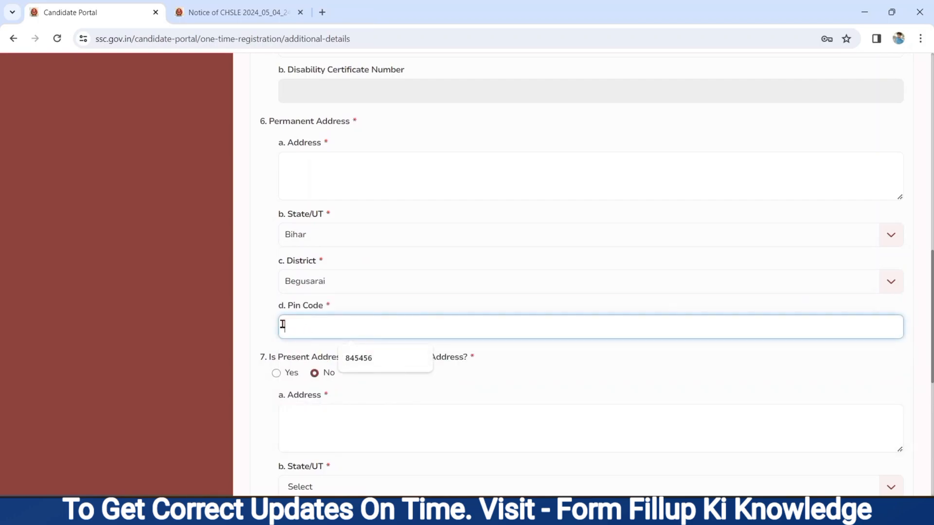
click(263, 358)
drag(263, 358, 400, 374)
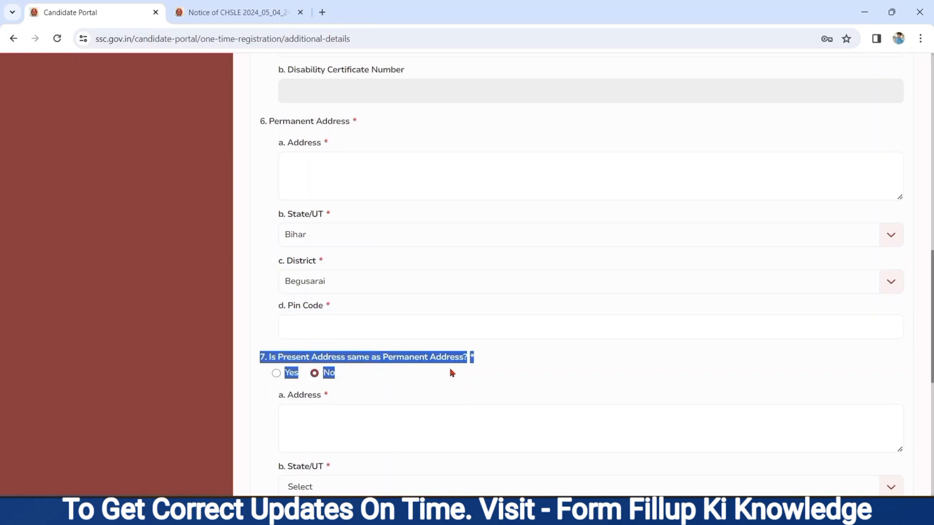
click(415, 386)
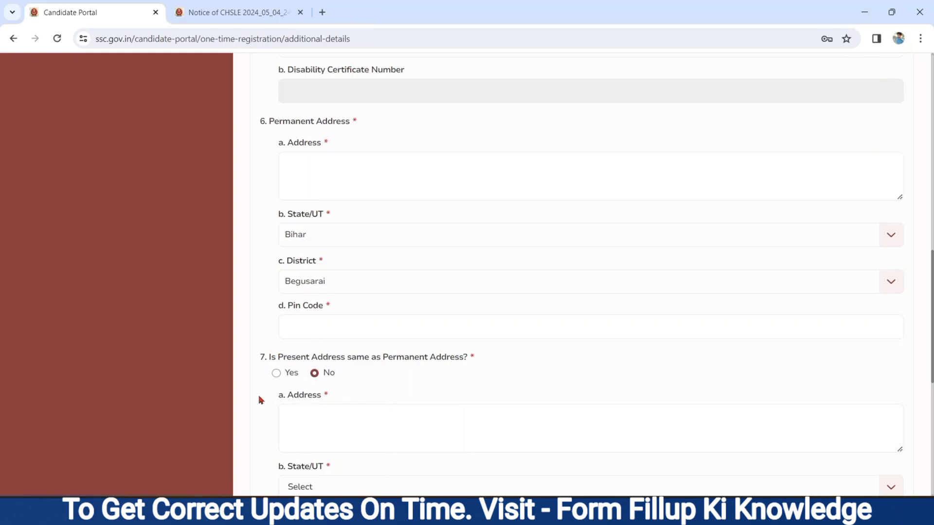
scroll(259, 398, down, 5)
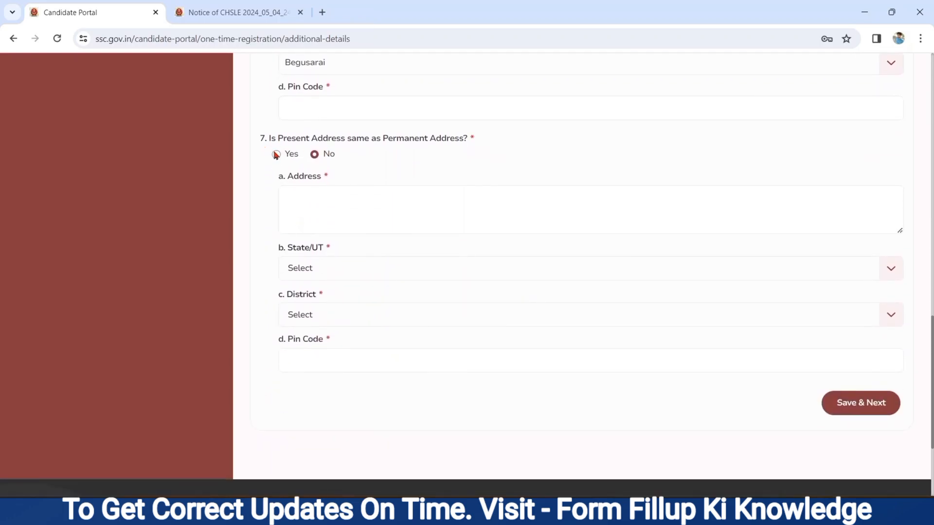
click(276, 155)
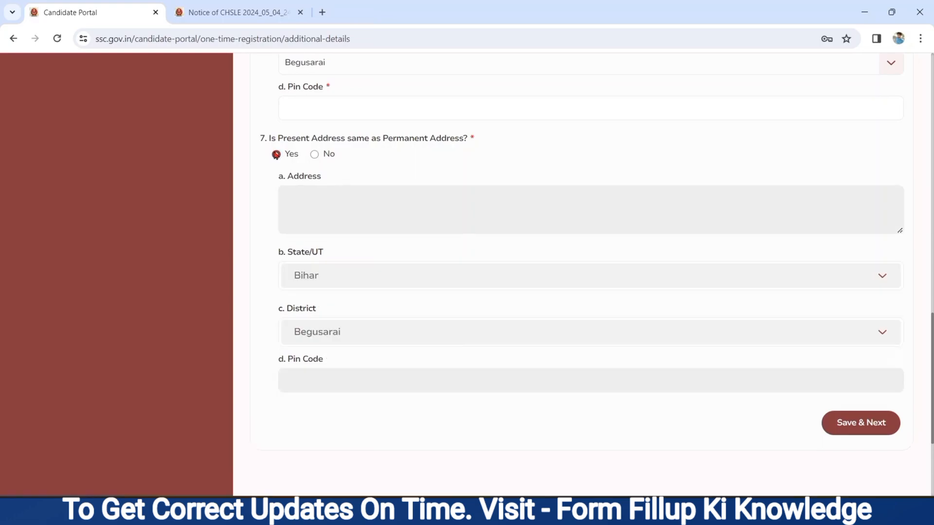
click(315, 155)
click(315, 210)
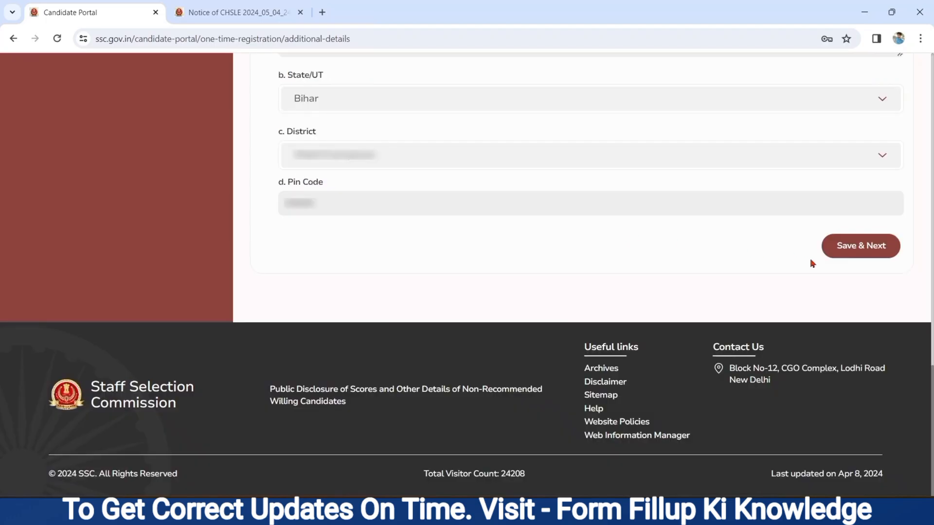
Save the additional details and continue to the Declaration page
click(861, 247)
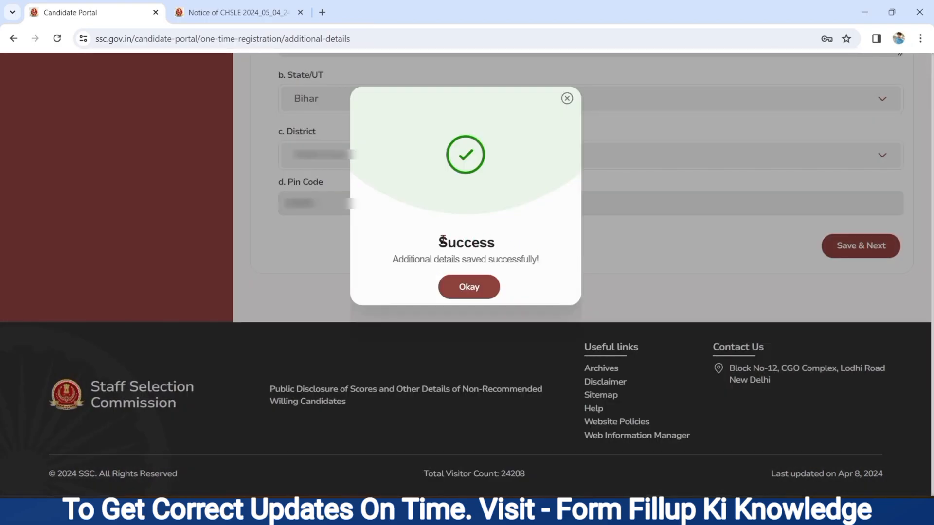
drag(452, 242, 537, 270)
click(494, 289)
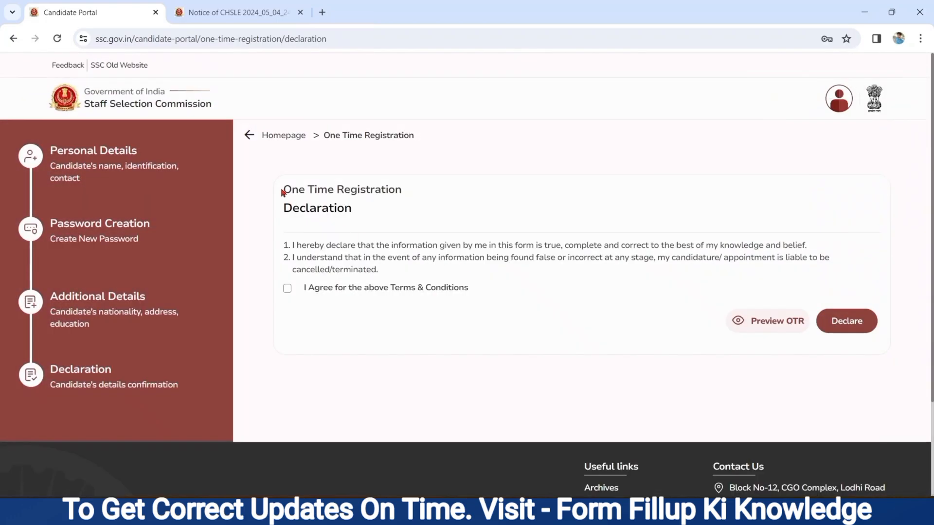
Agree to the declaration's Terms & Conditions, and open and close the One Time Registration preview
drag(288, 191, 358, 216)
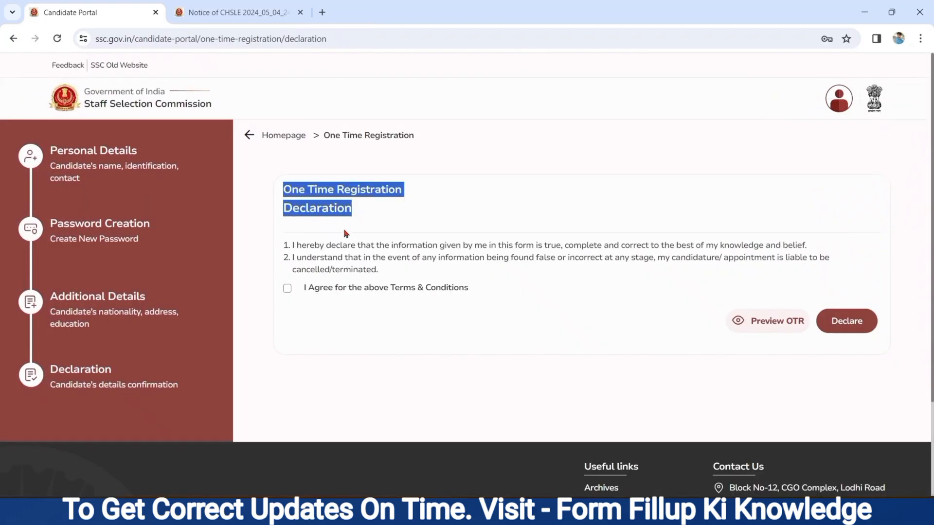
click(286, 288)
click(753, 328)
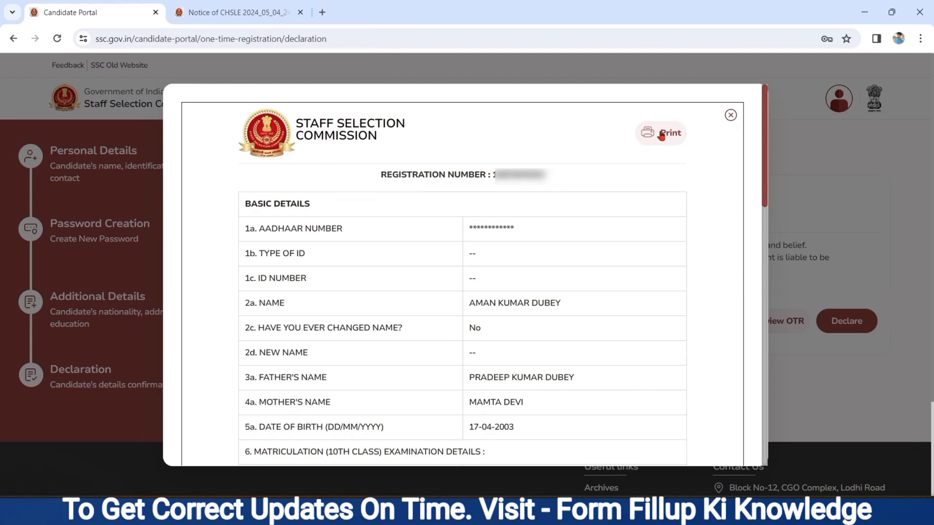
click(731, 116)
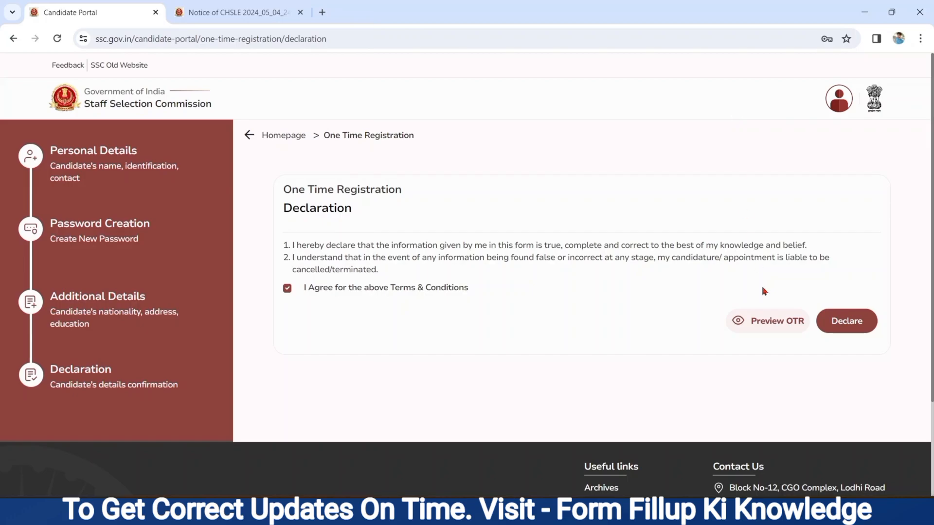
Submit the One Time Registration declaration and acknowledge the confirmation
click(847, 322)
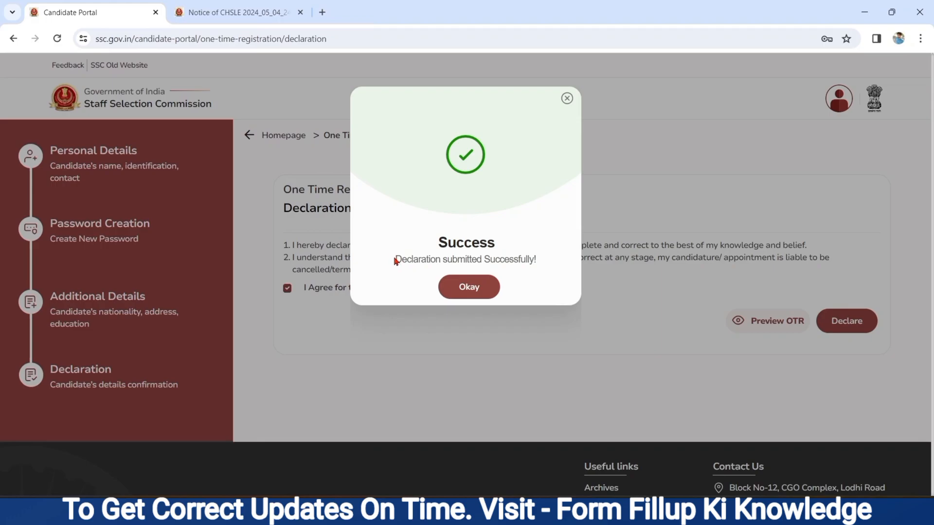
drag(395, 261, 526, 273)
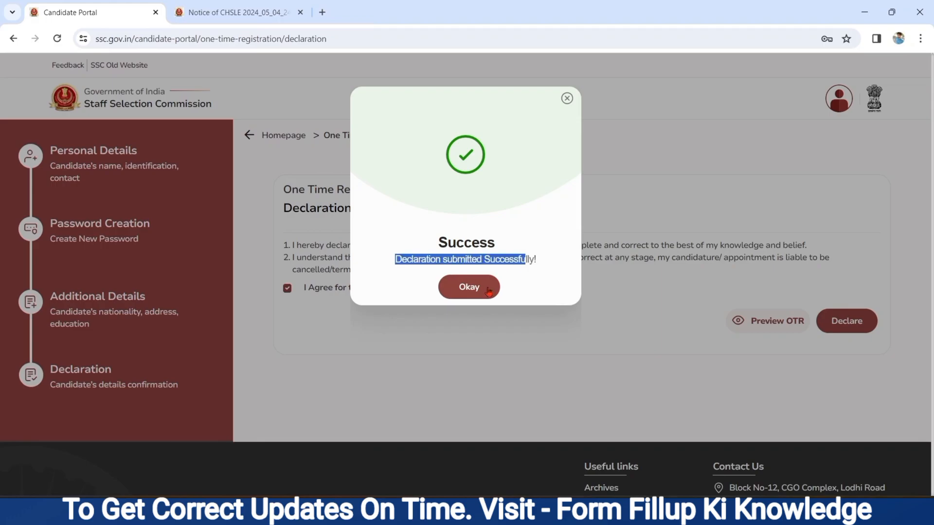
click(489, 290)
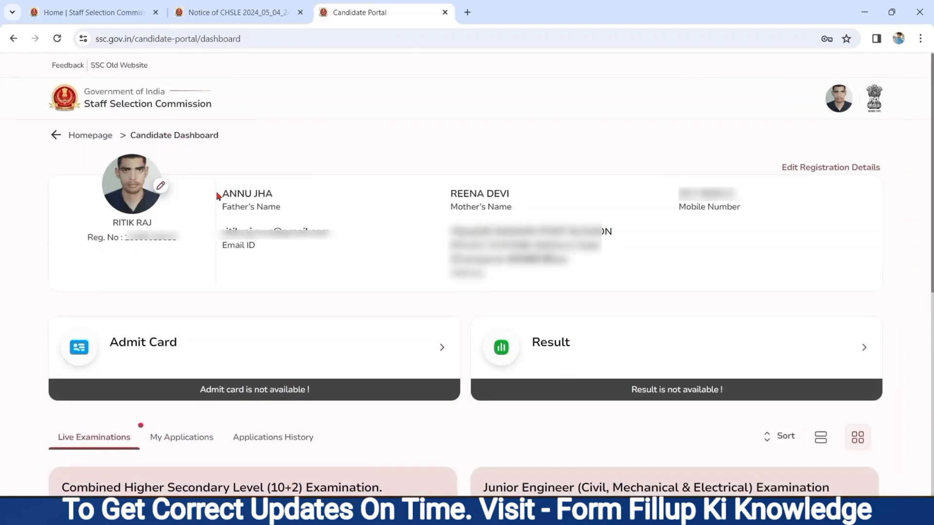
Examine the candidate dashboard's profile details, live examinations, submitted applications and applications history
drag(222, 195, 480, 295)
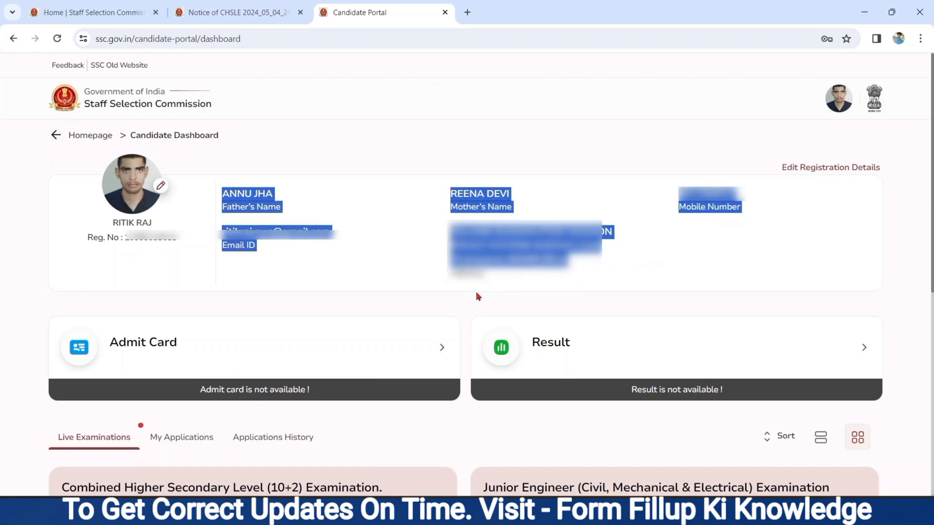
click(461, 308)
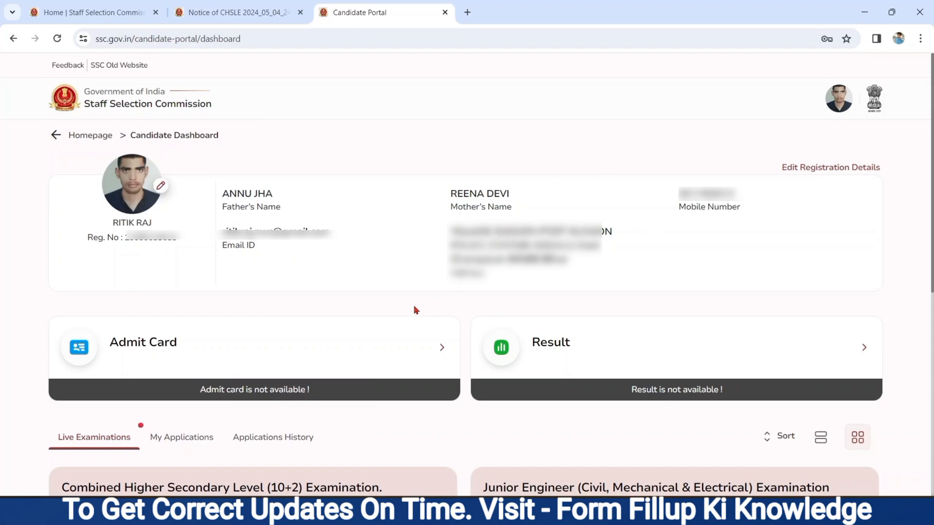
scroll(357, 296, down, 5)
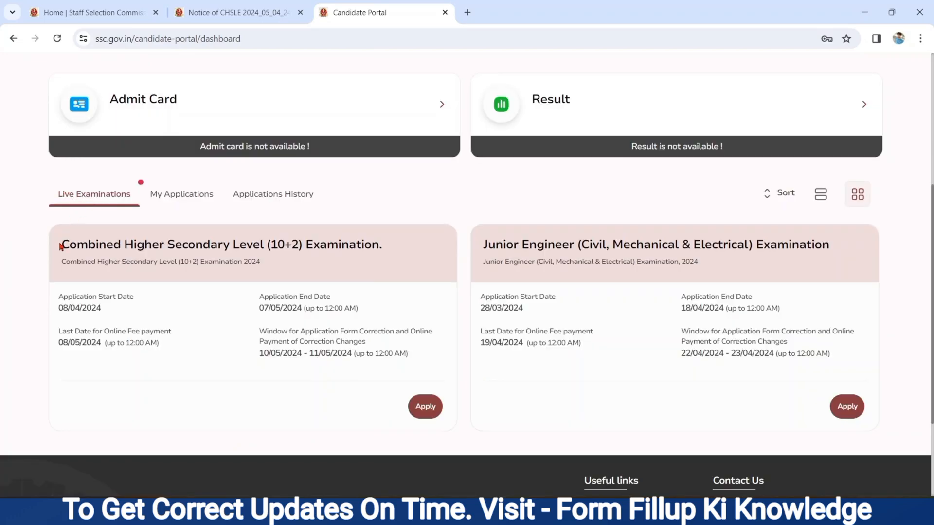
drag(61, 247, 269, 294)
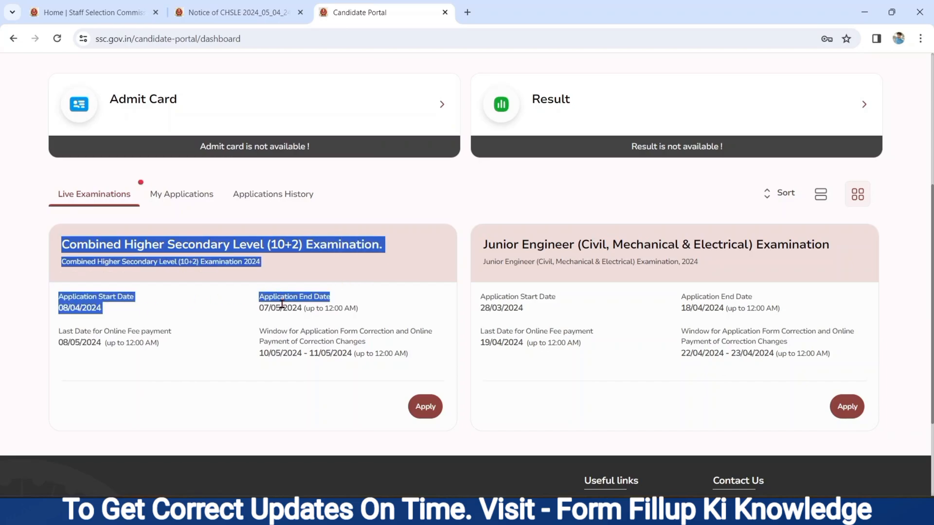
click(185, 197)
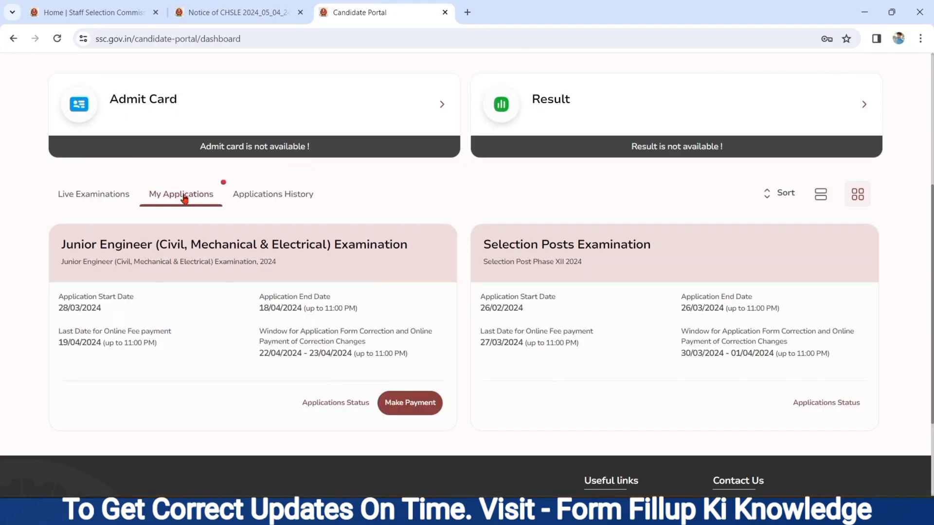
click(271, 201)
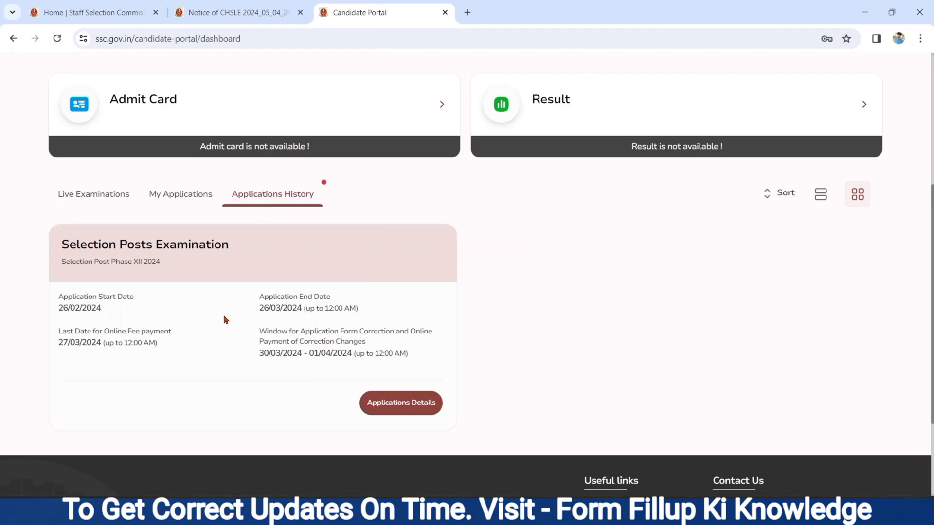
Start the application for the Combined Higher Secondary Level (10+2) Examination 2024 from the live examinations and proceed past its instructions to the form
click(77, 198)
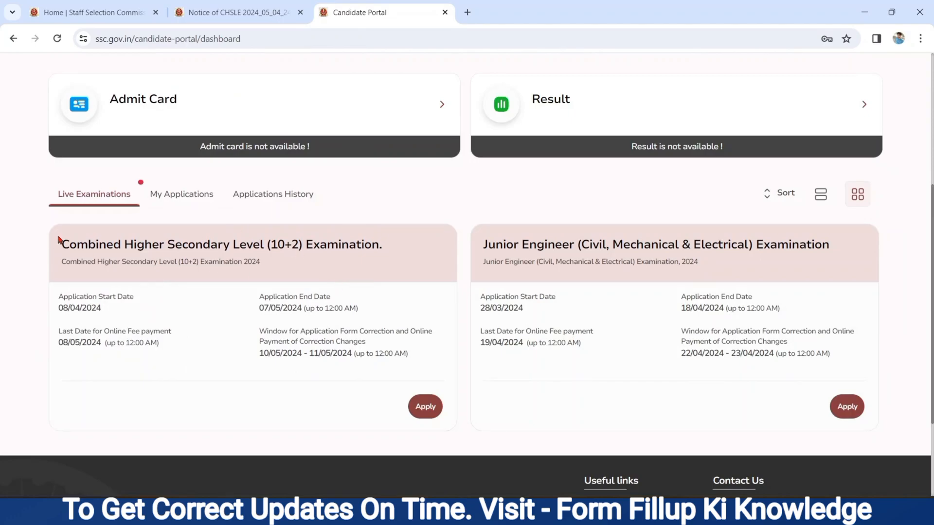
drag(61, 239, 261, 298)
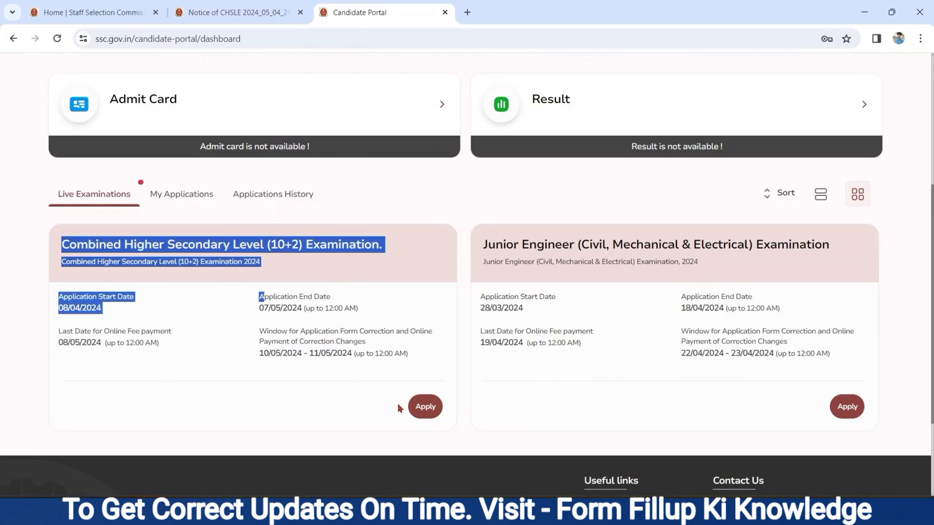
click(427, 405)
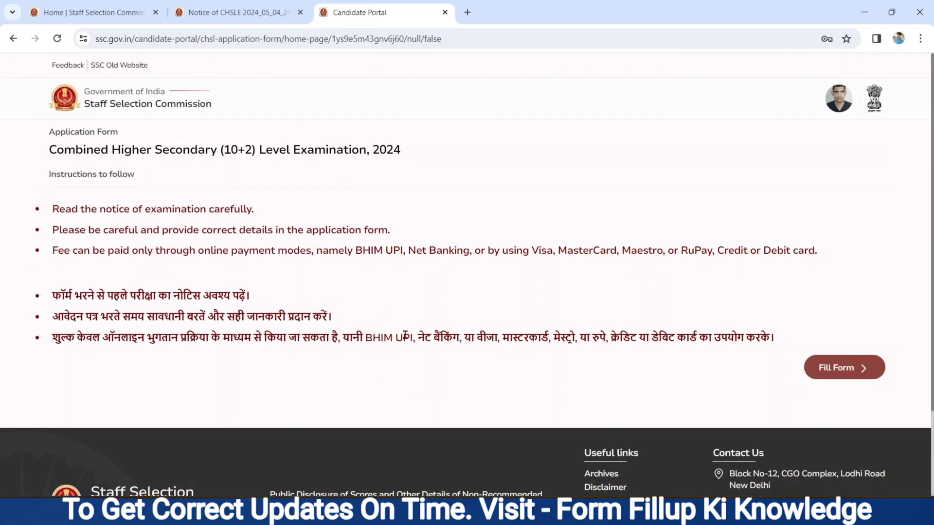
drag(52, 297, 385, 336)
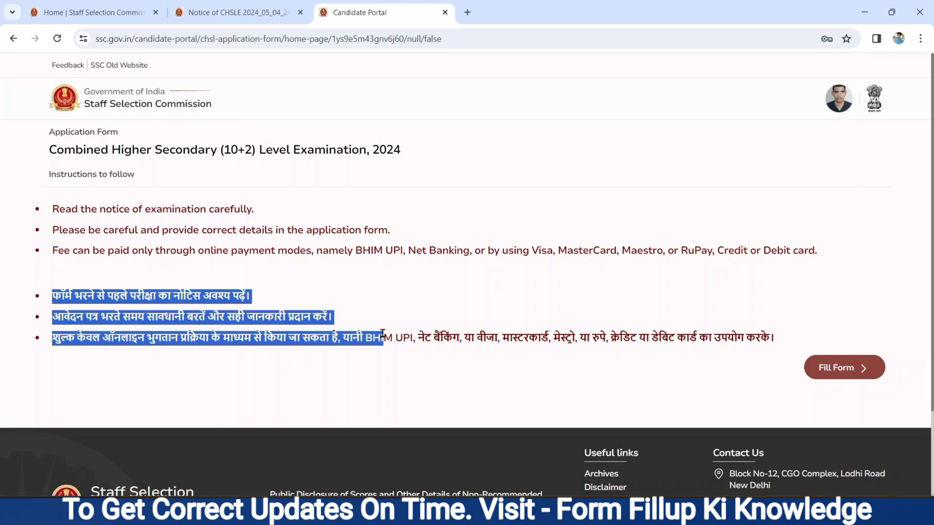
click(847, 373)
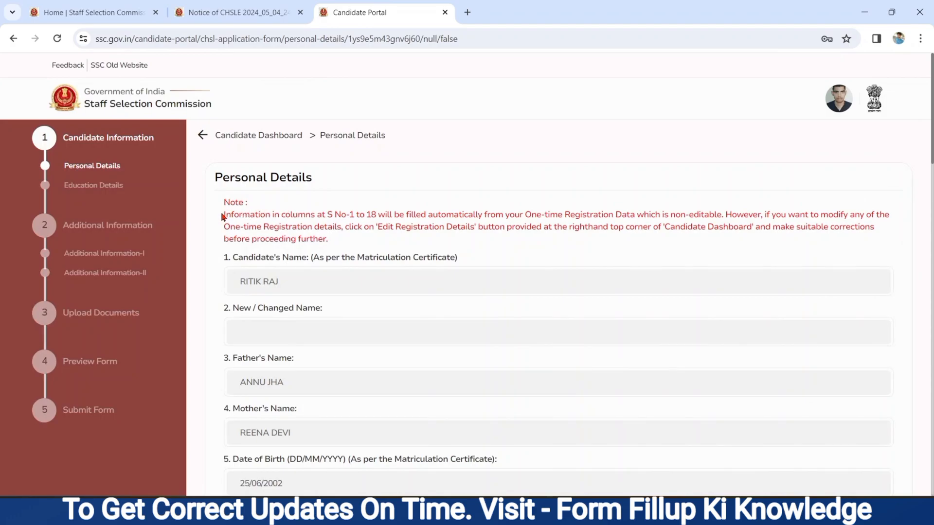
Review the note and the prefilled Personal Details, save them and continue to Education Details
drag(212, 173, 332, 200)
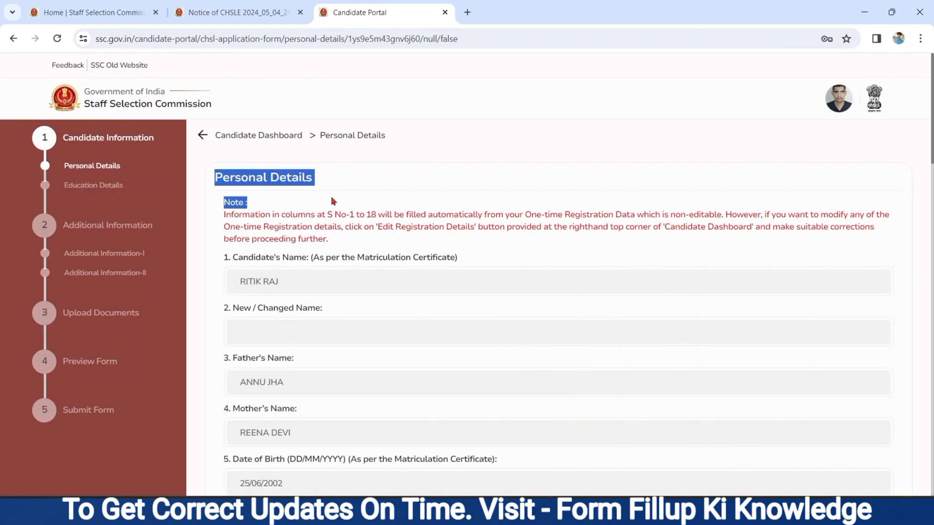
drag(222, 216, 611, 225)
click(528, 251)
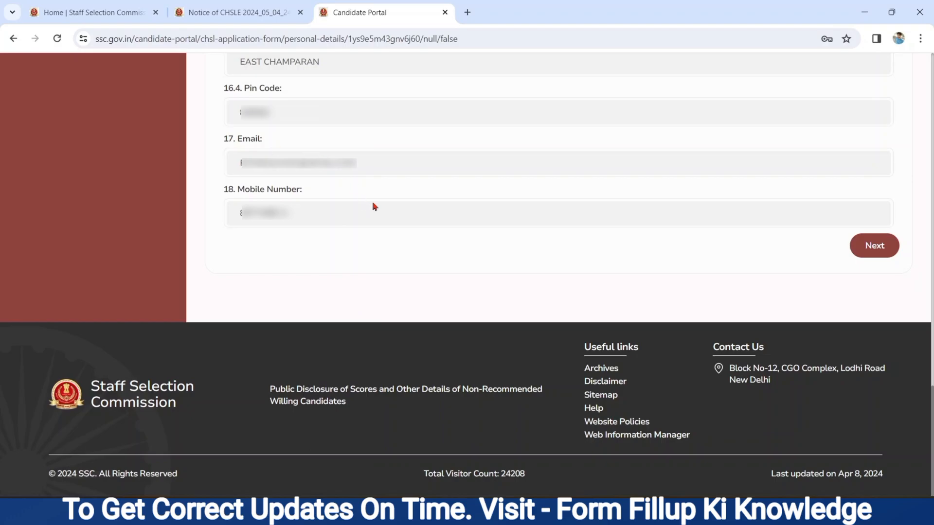
click(875, 248)
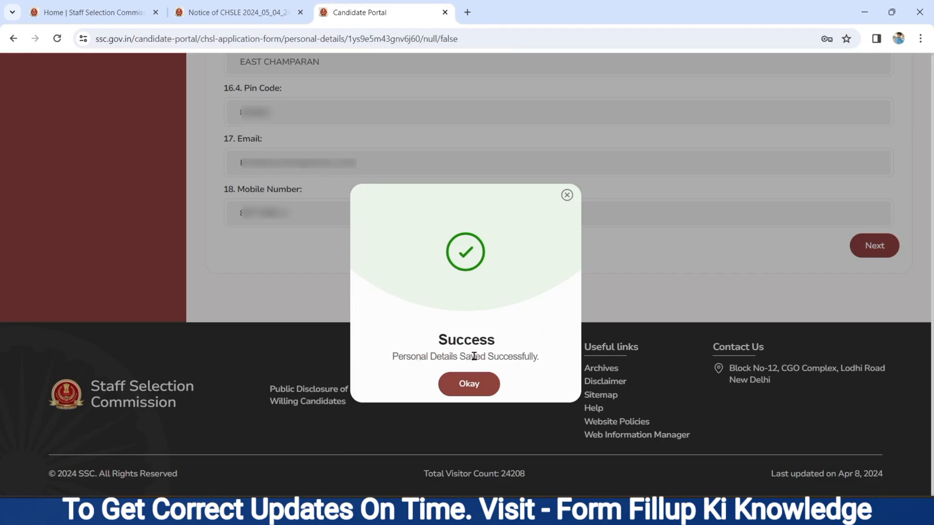
click(479, 387)
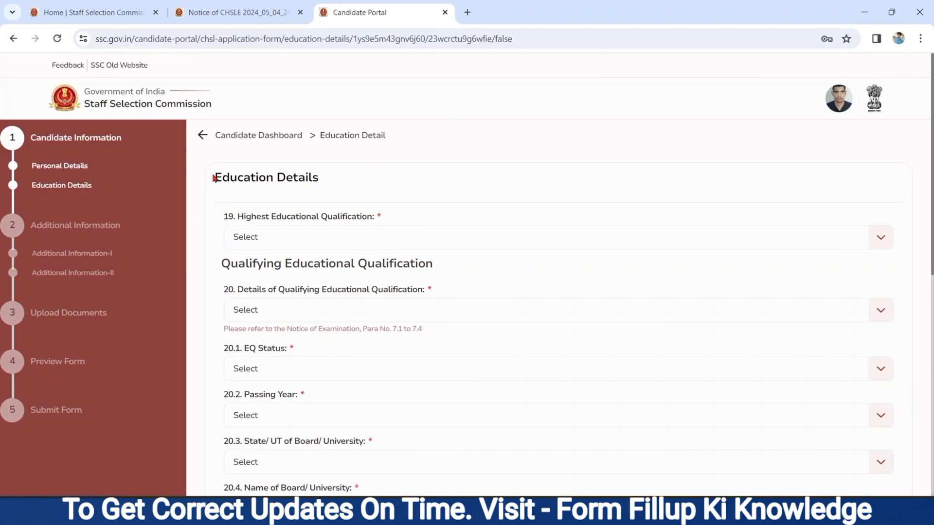
Set the Highest Educational Qualification to Diploma
drag(214, 178, 324, 184)
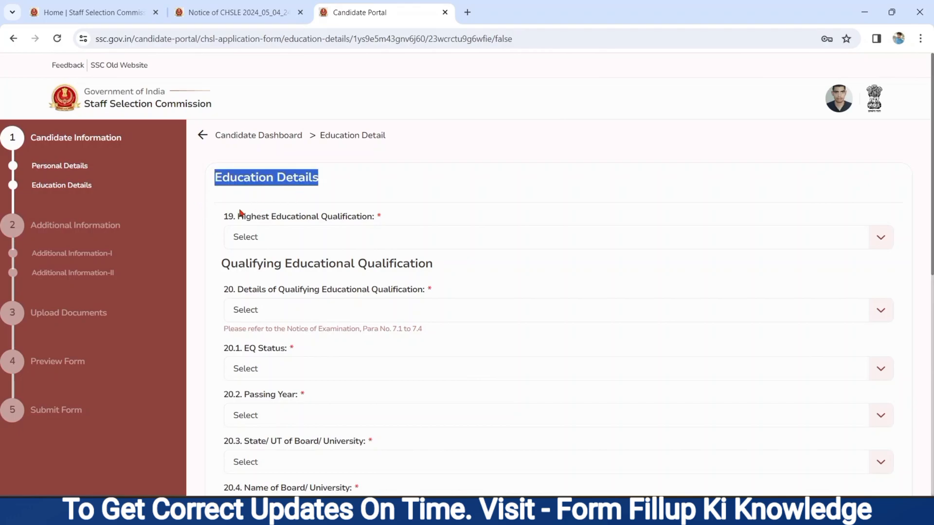
drag(227, 215, 368, 223)
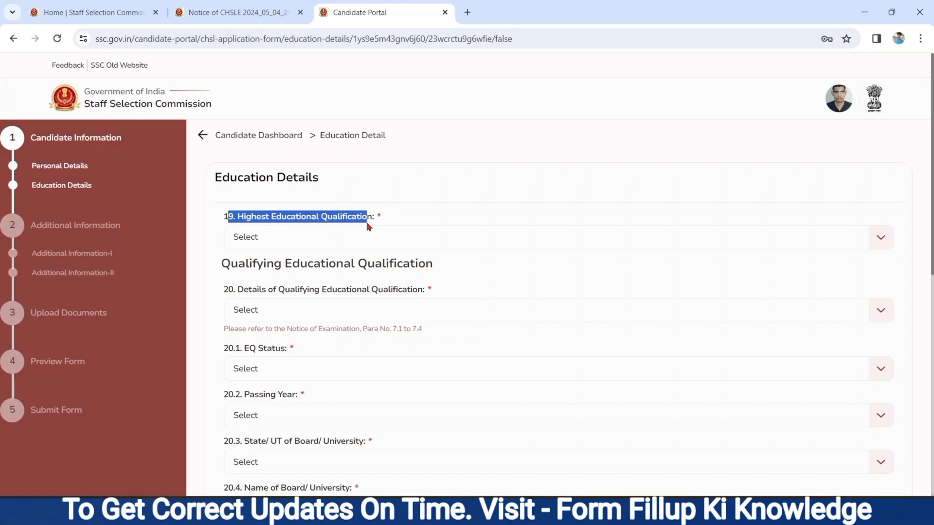
click(283, 235)
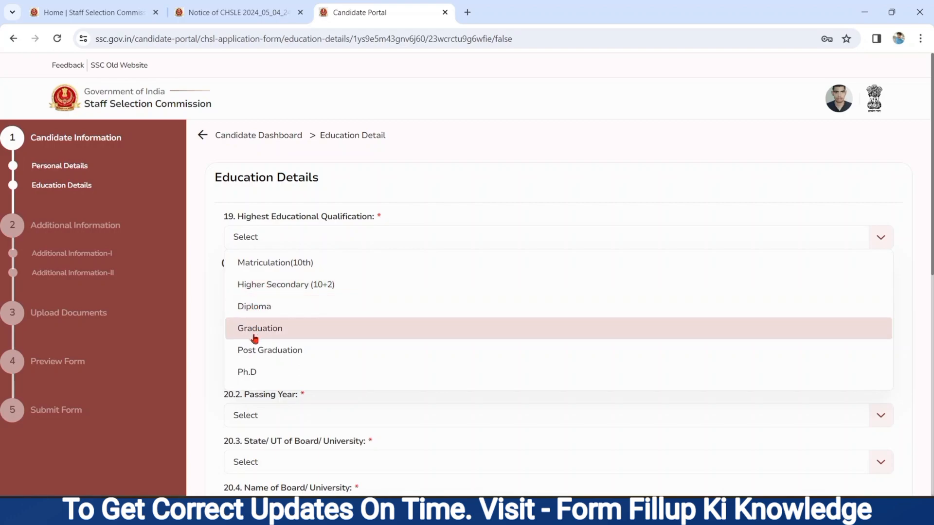
click(249, 308)
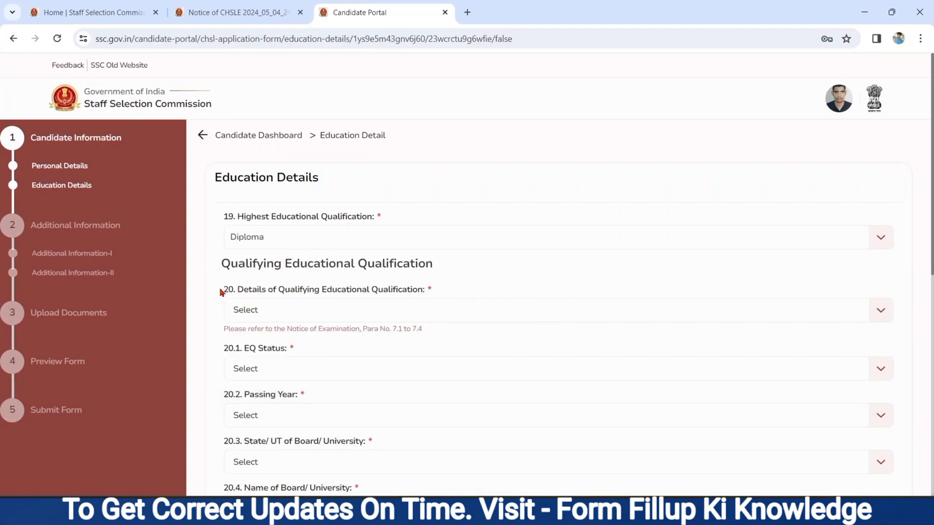
Set the Details of Qualifying Educational Qualification to 12th Standard
drag(221, 291, 426, 290)
click(296, 312)
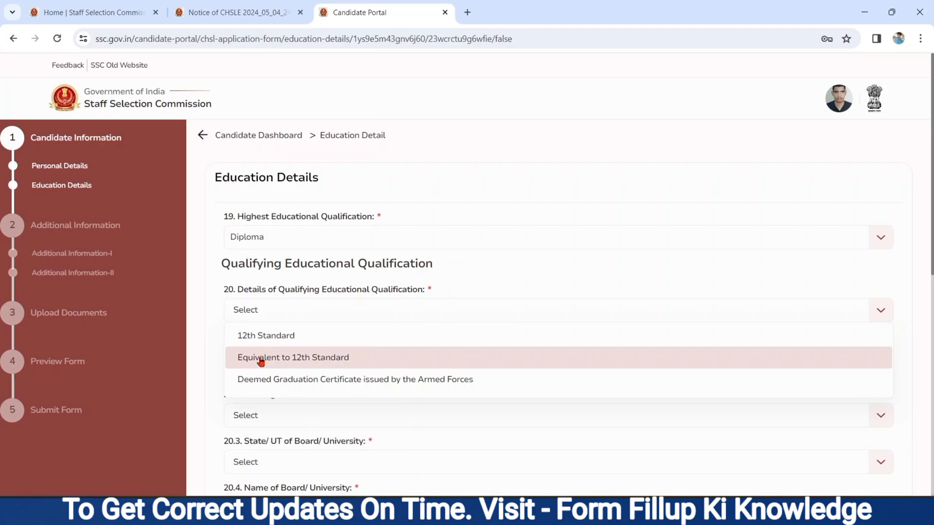
click(253, 341)
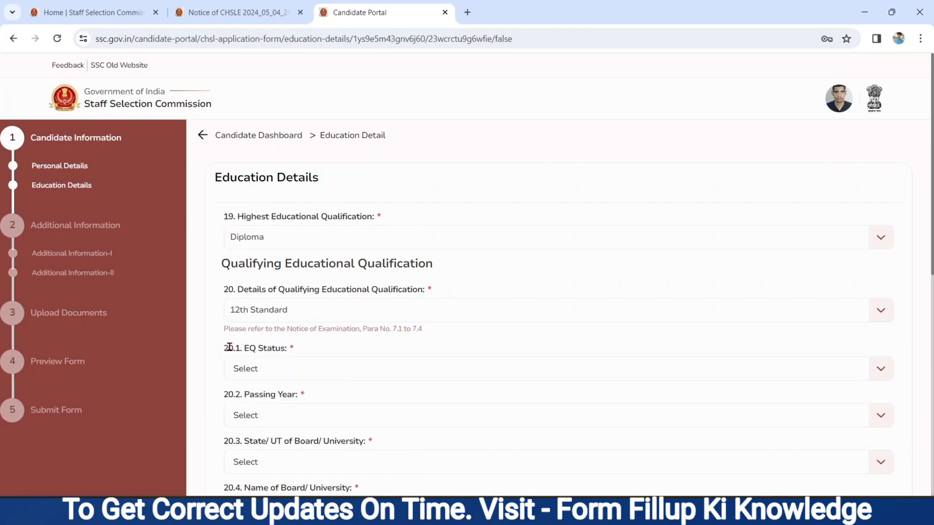
Set the EQ Status to Passed and the Passing Year to 2019 for the qualifying qualification
drag(223, 349, 289, 351)
click(256, 366)
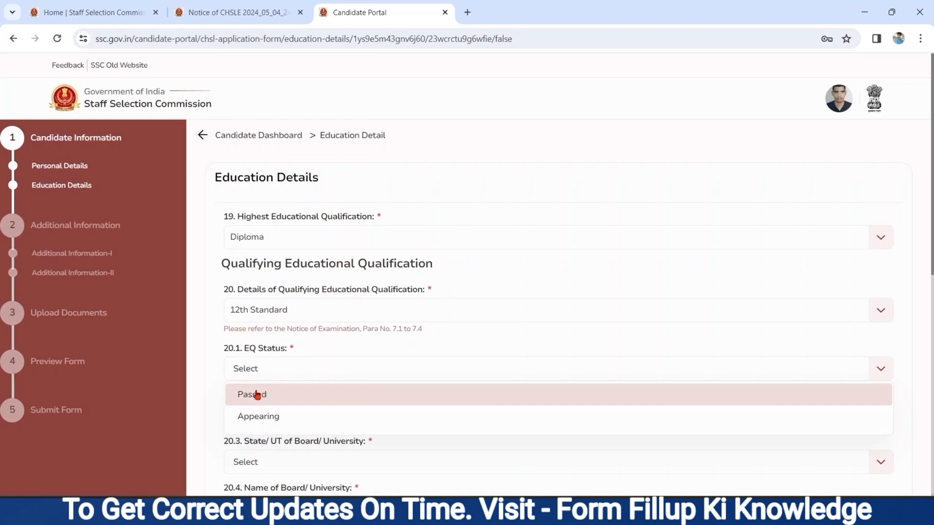
click(252, 395)
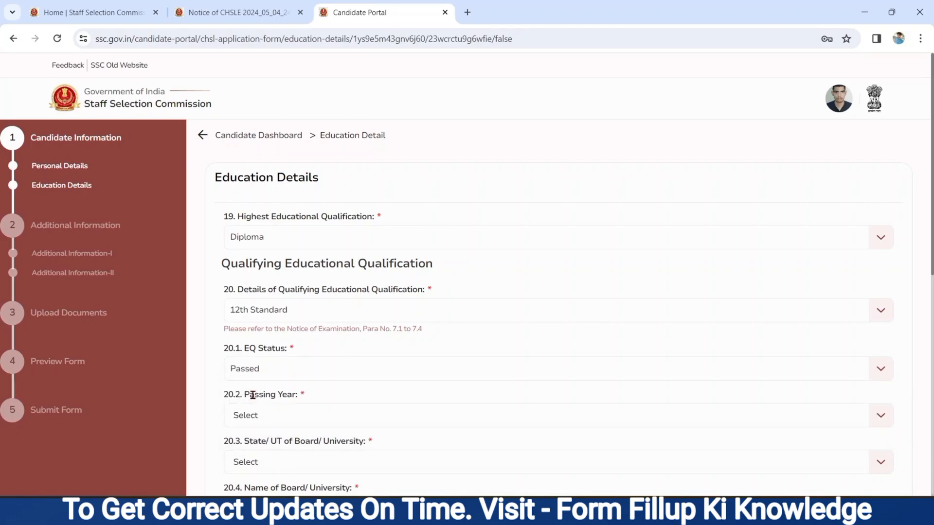
drag(232, 396, 295, 396)
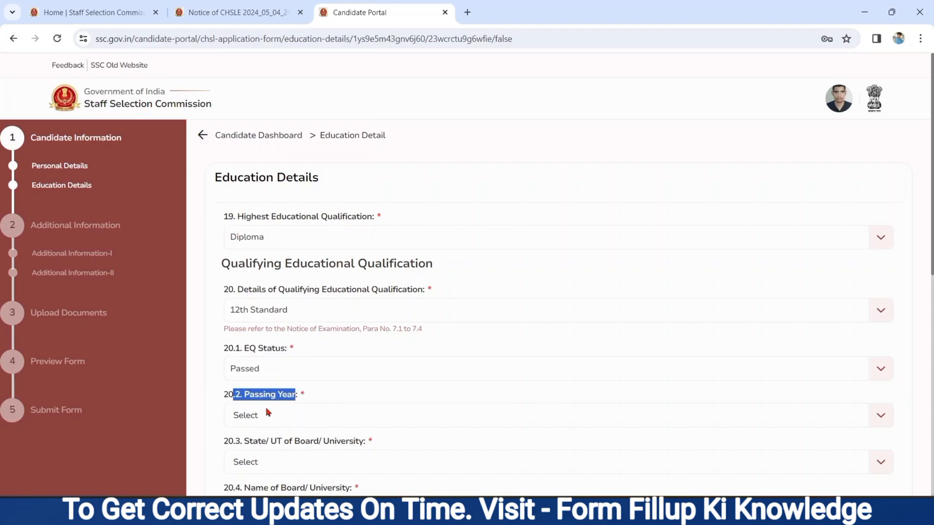
click(239, 417)
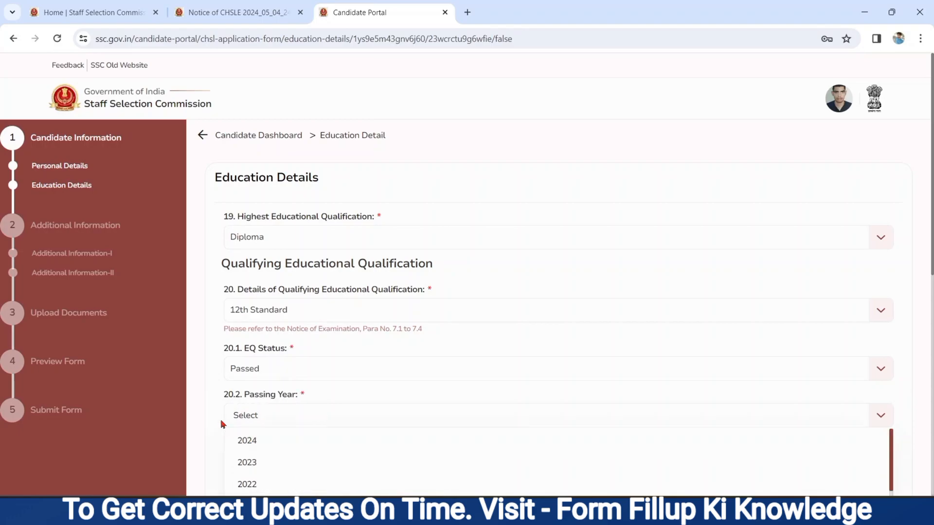
scroll(218, 422, down, 5)
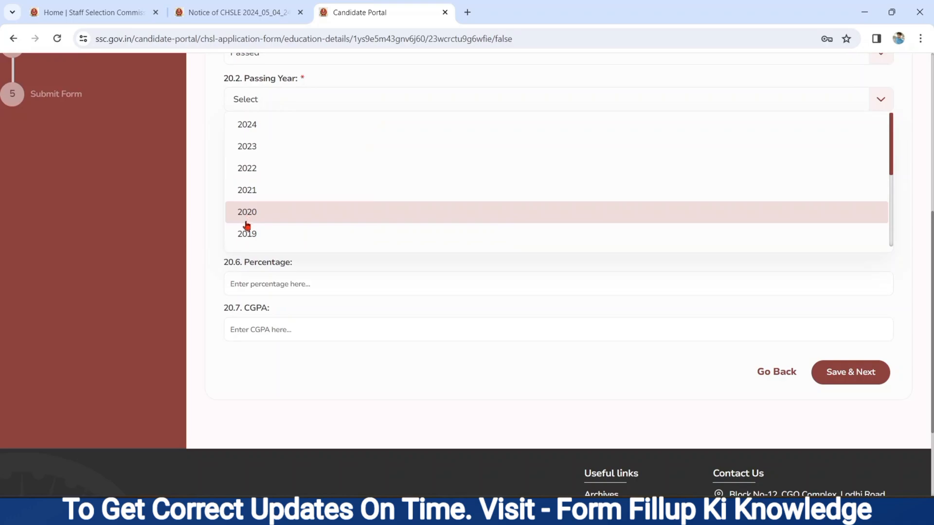
click(247, 233)
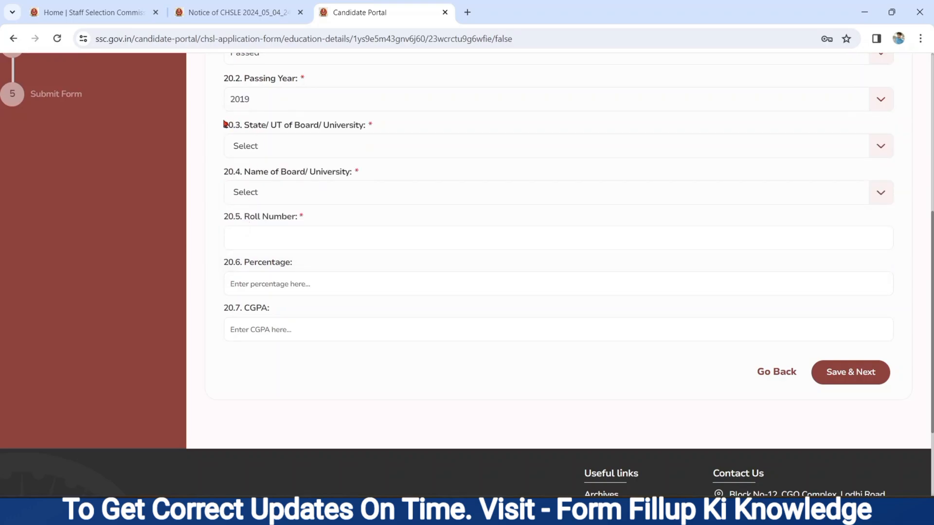
Set the State/UT of Board to Bihar and the Name of Board/University to BIHAR SCHOOL EXAMINATION BOARD
drag(224, 123, 365, 136)
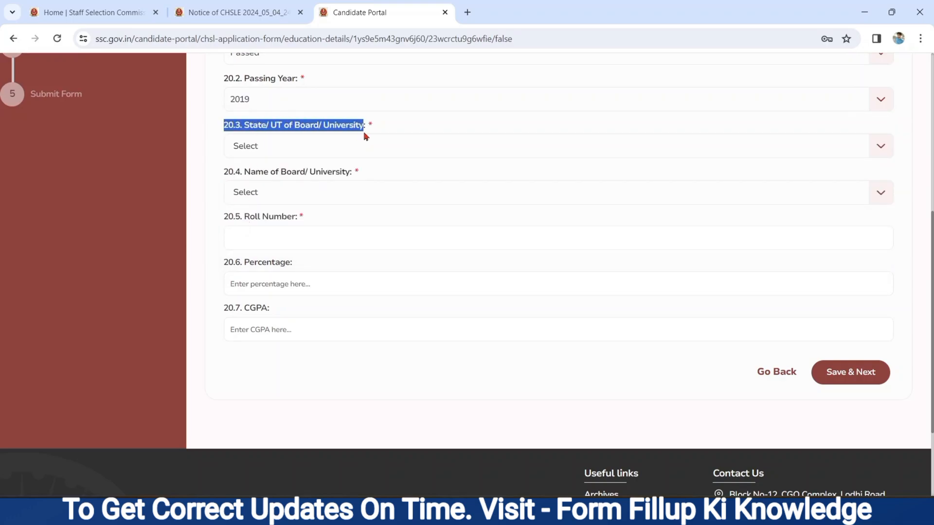
click(271, 145)
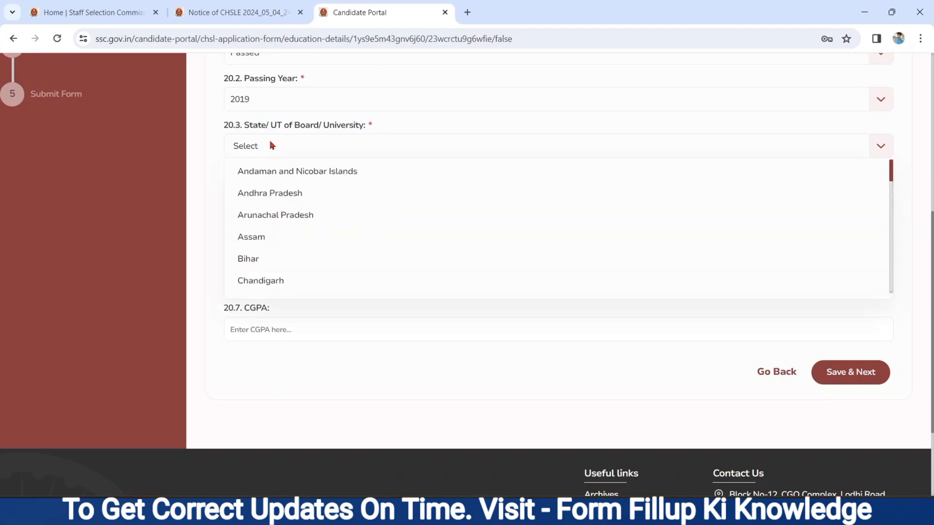
click(260, 265)
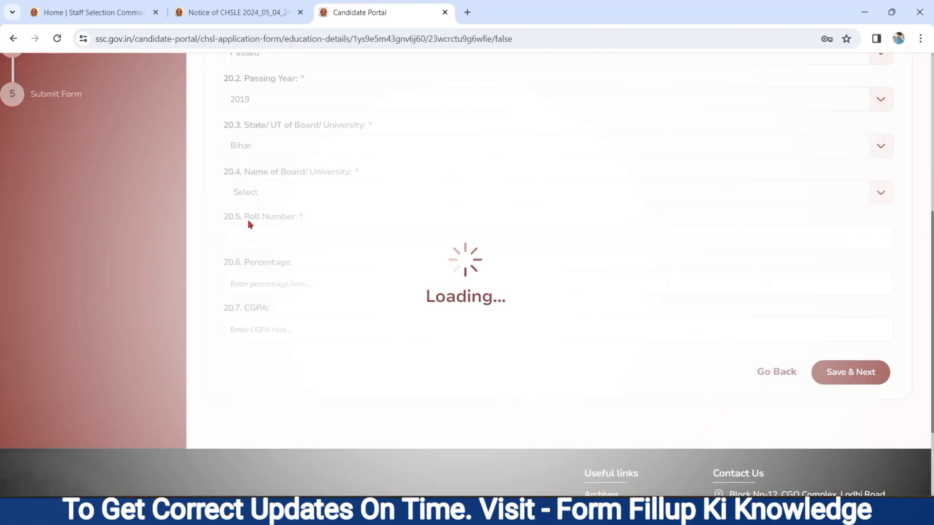
drag(227, 172, 363, 177)
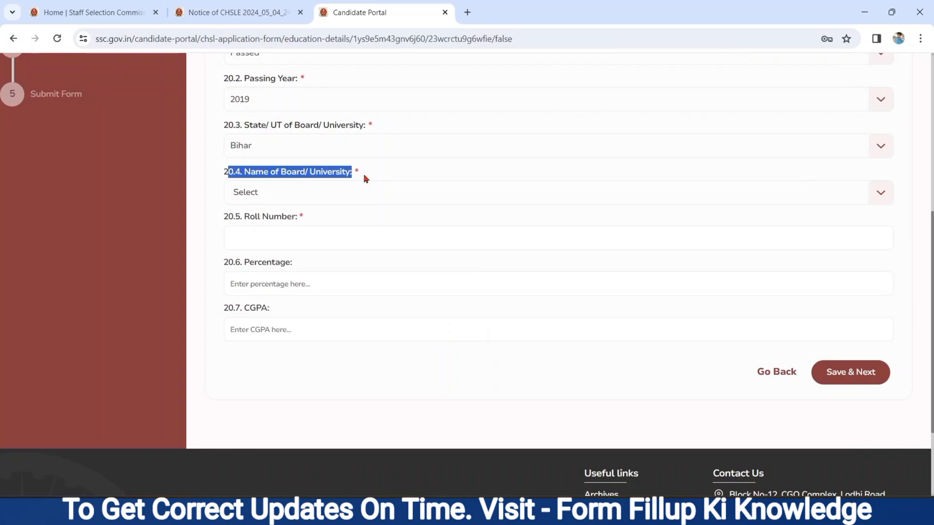
click(295, 194)
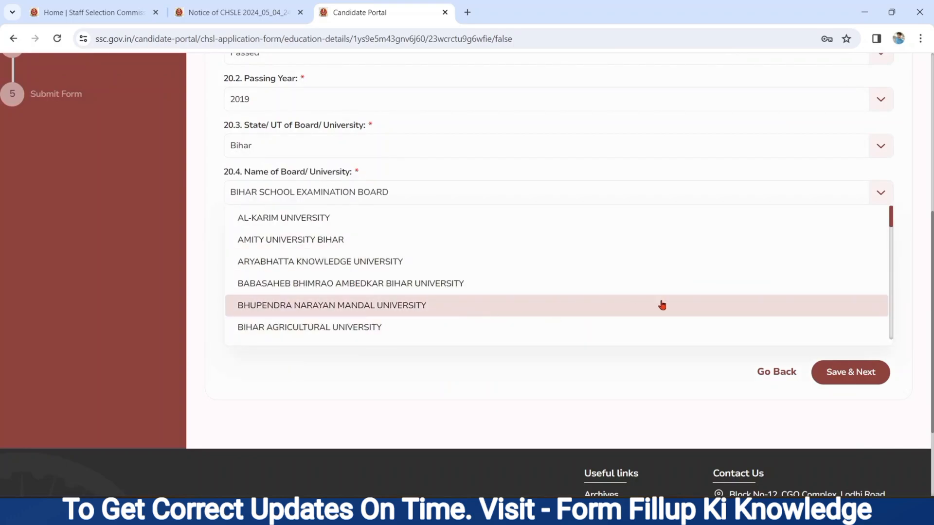
click(893, 252)
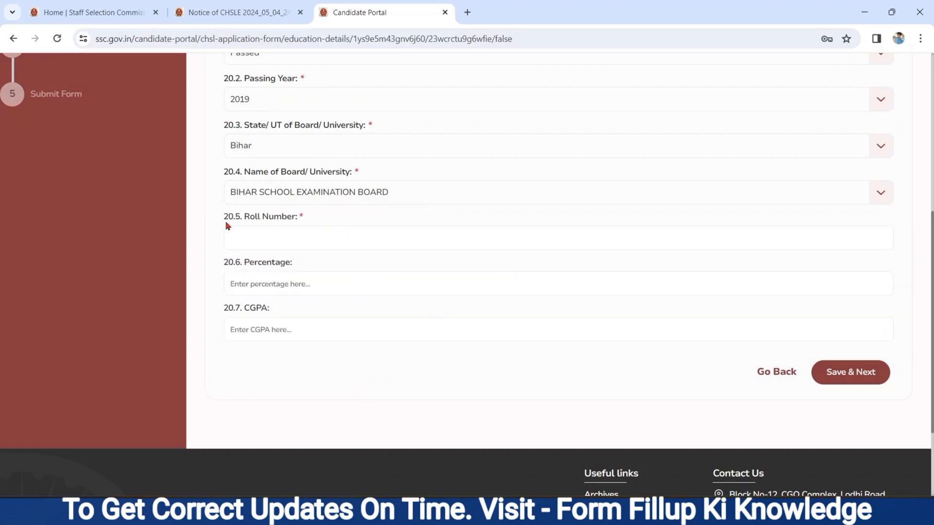
Enter the roll number and a percentage of 55.20, and save the Education Details to continue to Additional Information-I
triple_click(286, 216)
click(266, 248)
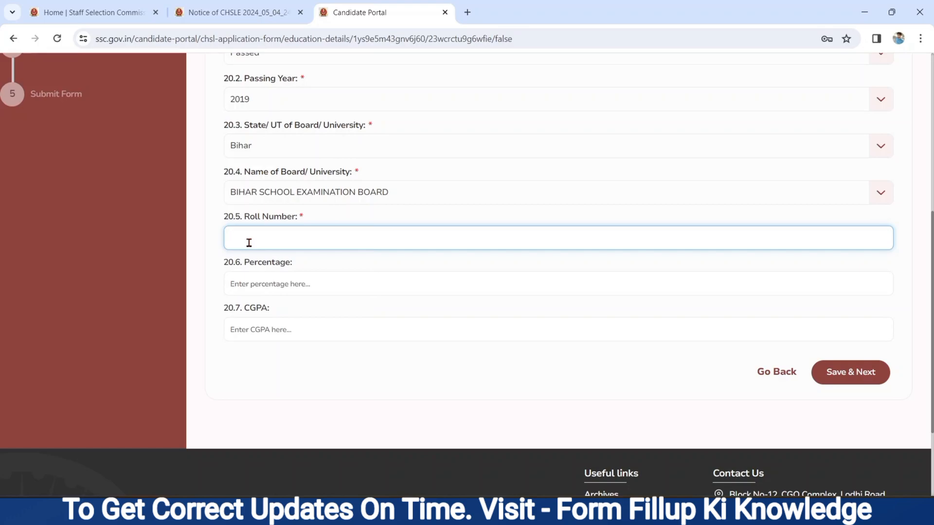
click(221, 264)
triple_click(298, 263)
click(265, 279)
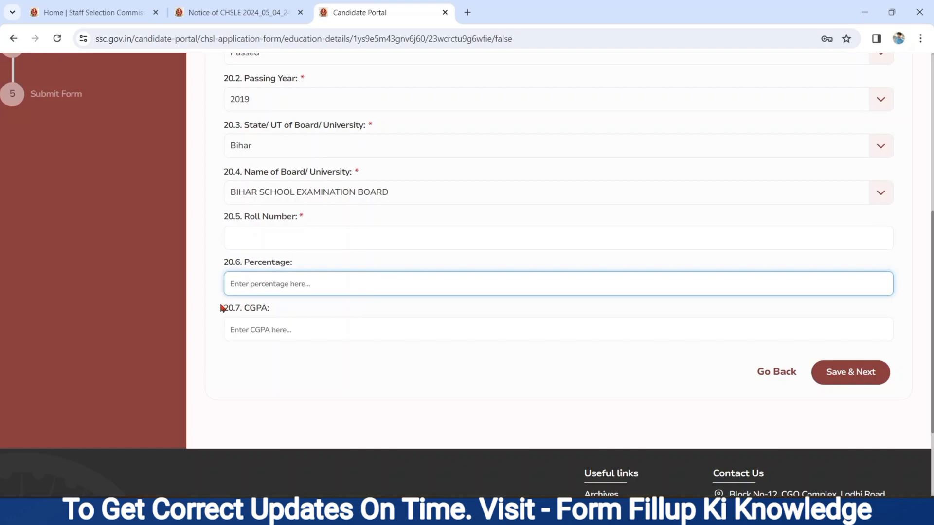
drag(222, 308, 278, 312)
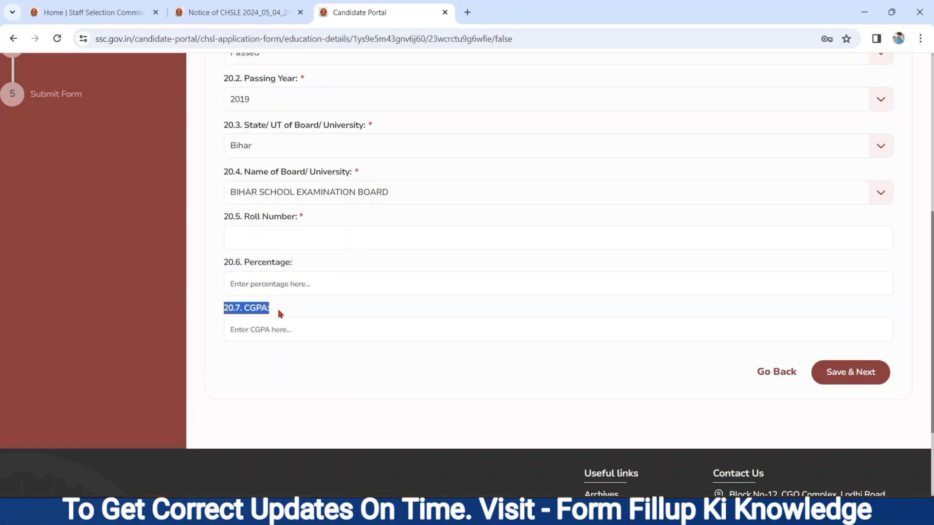
click(248, 328)
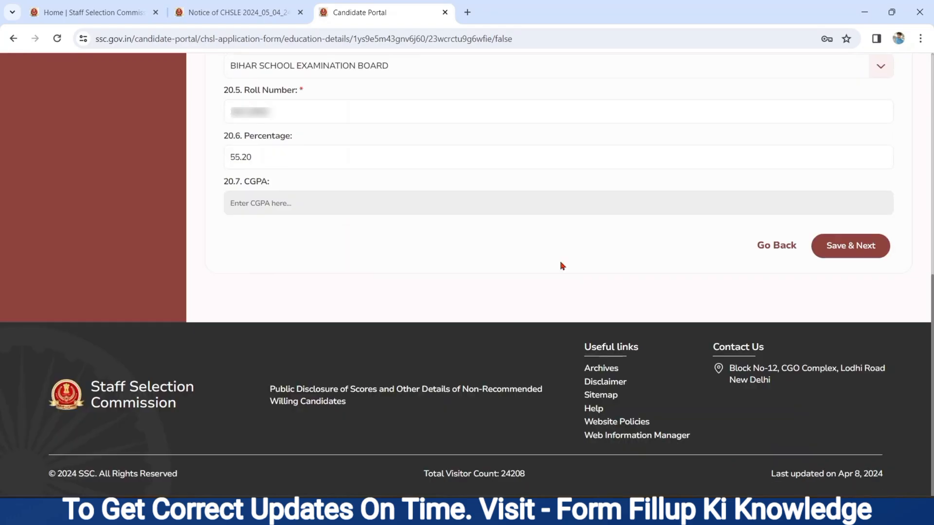
click(863, 248)
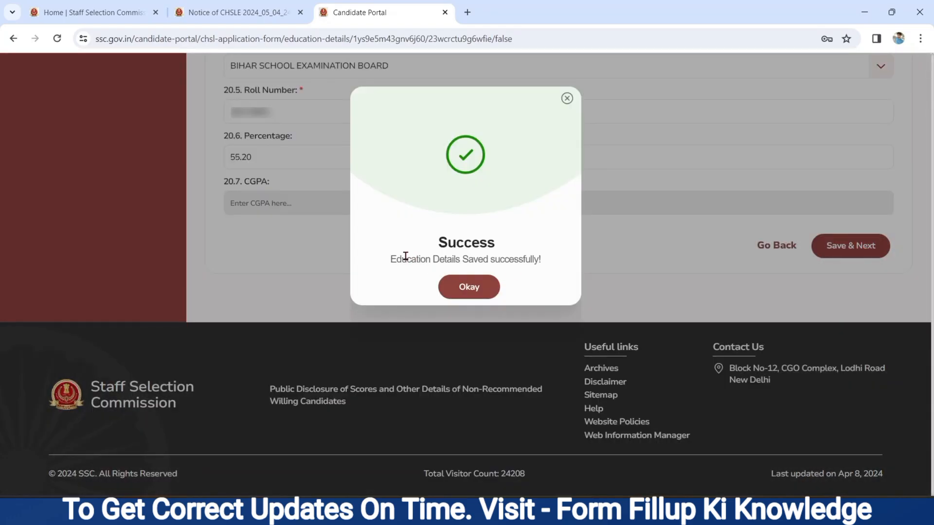
click(467, 288)
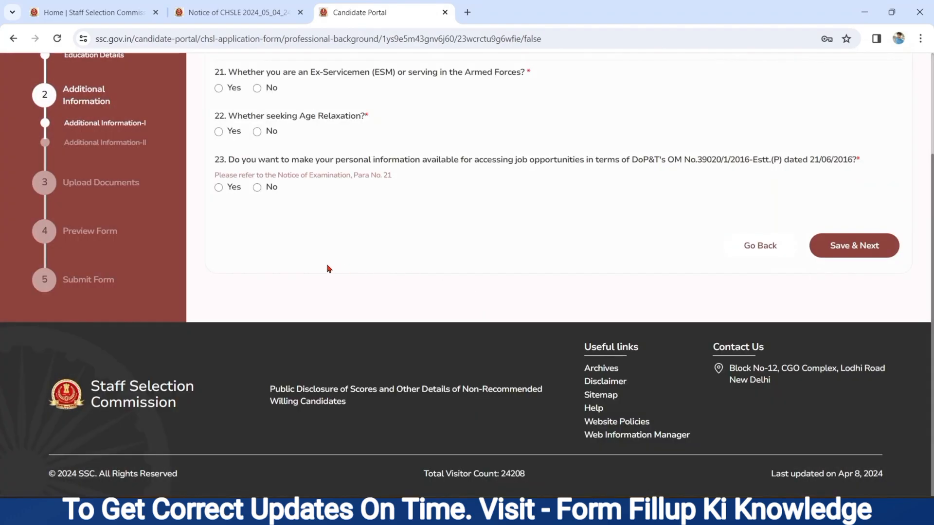
scroll(327, 265, up, 3)
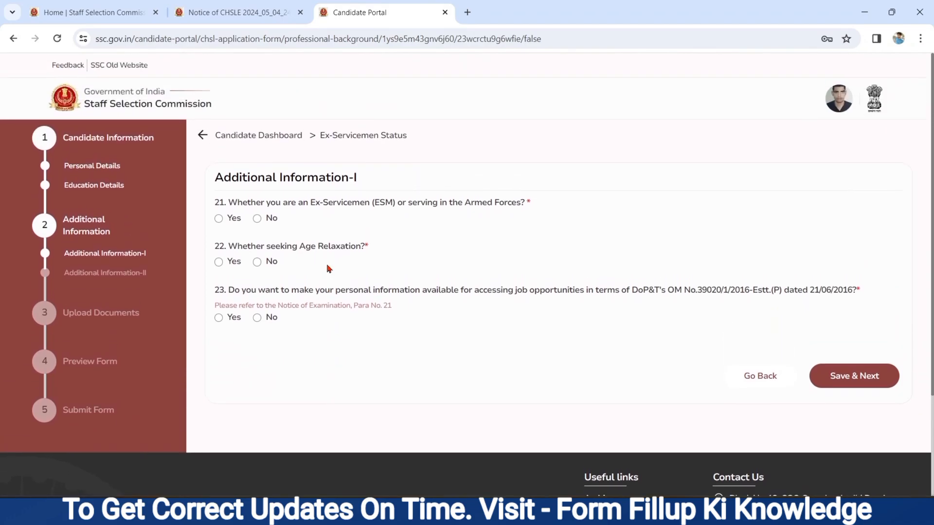
drag(218, 176, 348, 177)
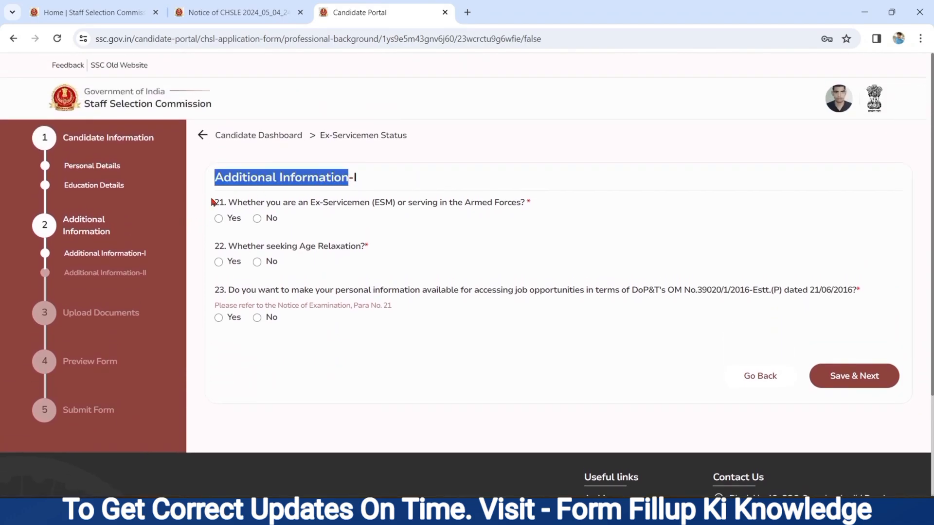
drag(212, 201, 377, 205)
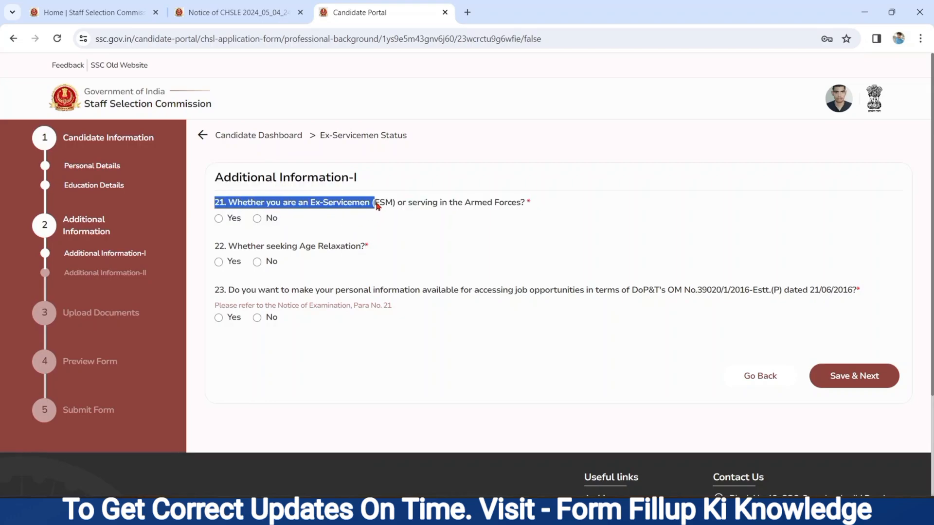
click(217, 219)
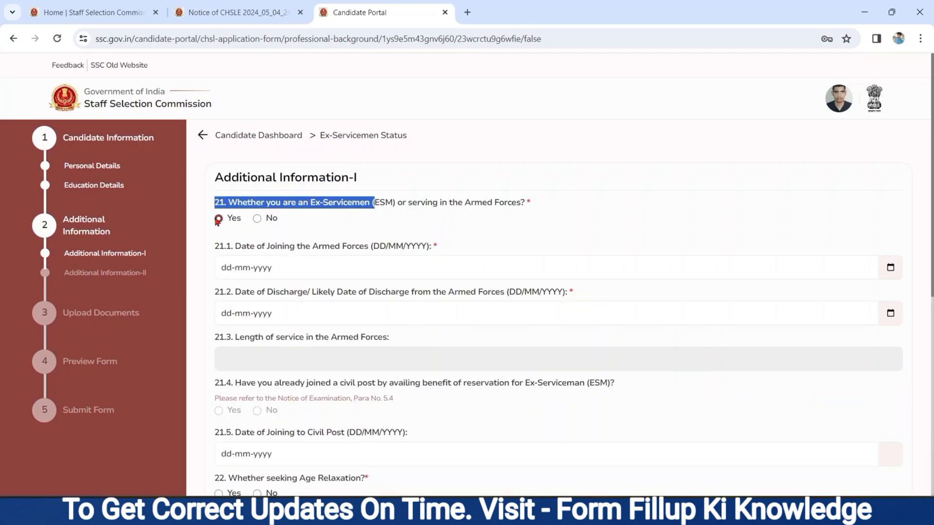
click(237, 250)
drag(237, 251, 341, 264)
click(311, 269)
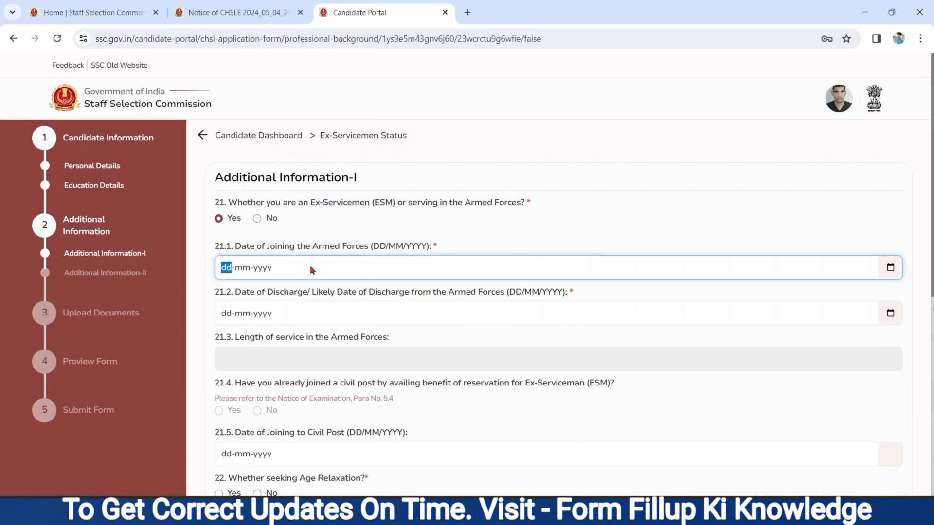
click(248, 313)
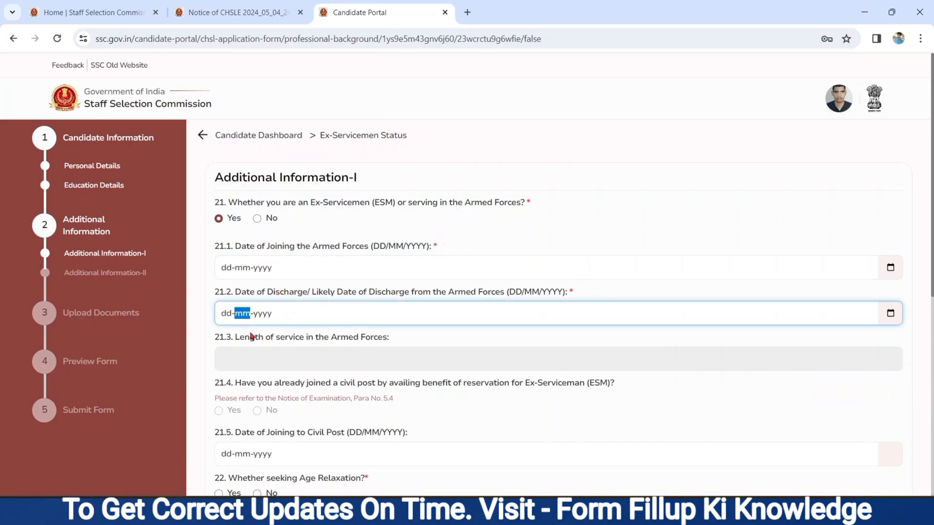
click(250, 350)
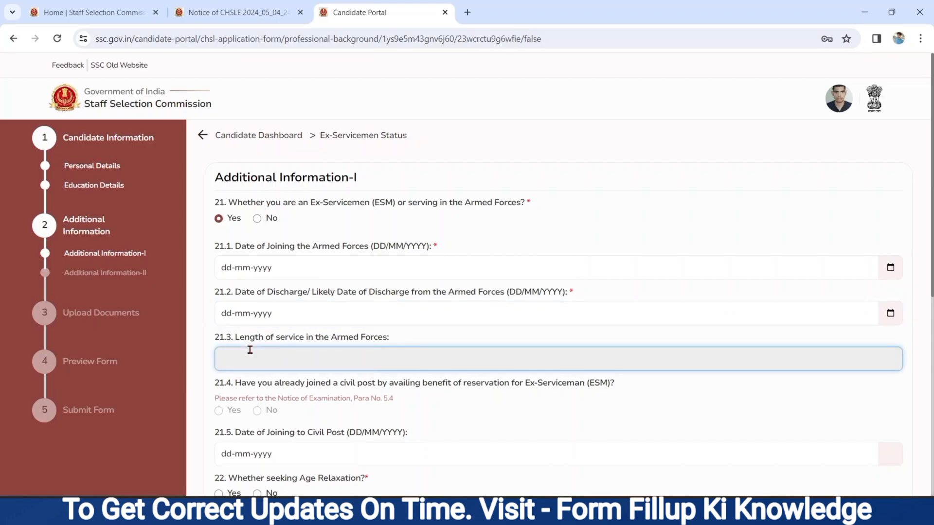
Answer No to both the Ex-Servicemen/Armed Forces question and the age relaxation question
click(257, 218)
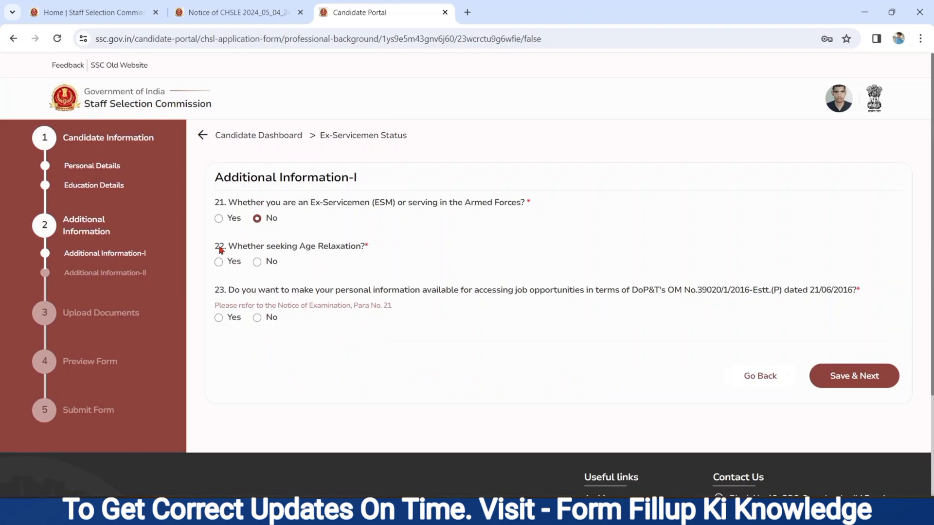
drag(215, 249, 370, 248)
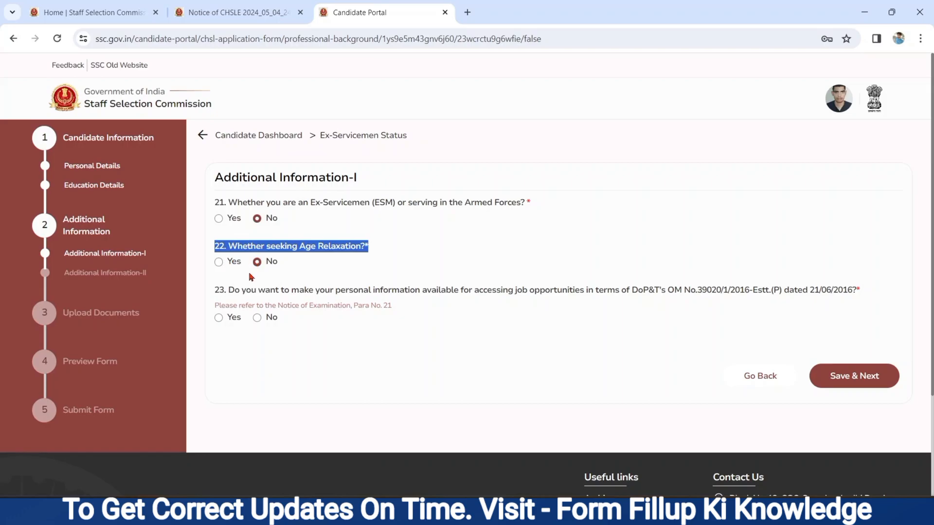
Answer Yes to making personal information available for job opportunities, and save Additional Information-I to continue to Additional Information-II
click(217, 295)
drag(217, 295, 421, 292)
click(514, 287)
drag(515, 286, 523, 298)
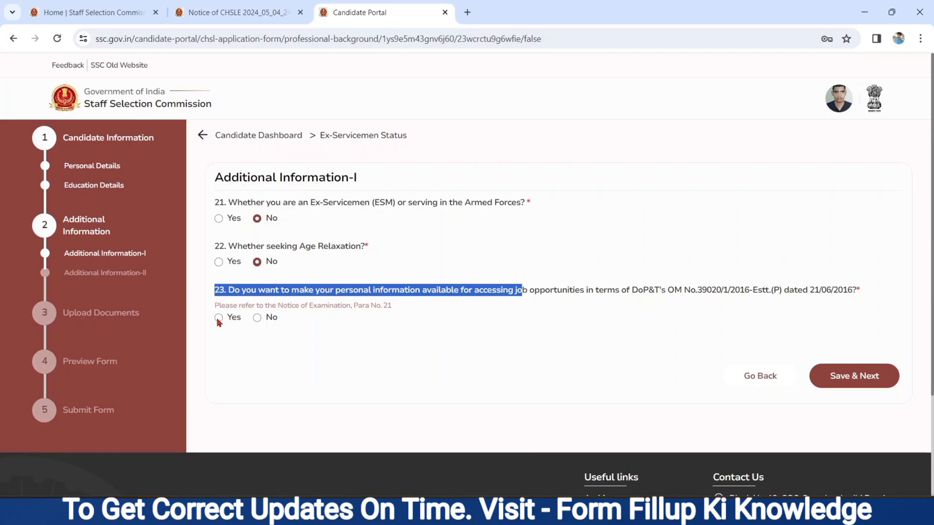
click(258, 319)
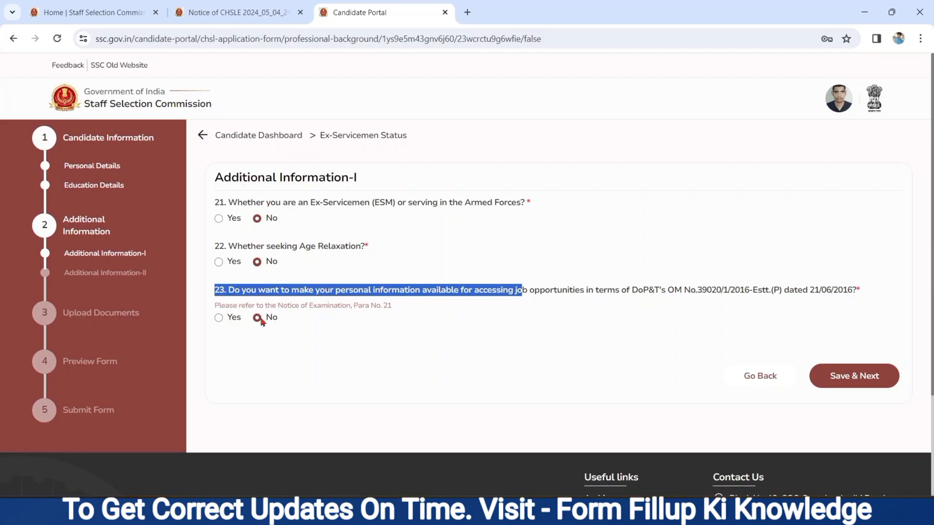
click(218, 318)
click(838, 388)
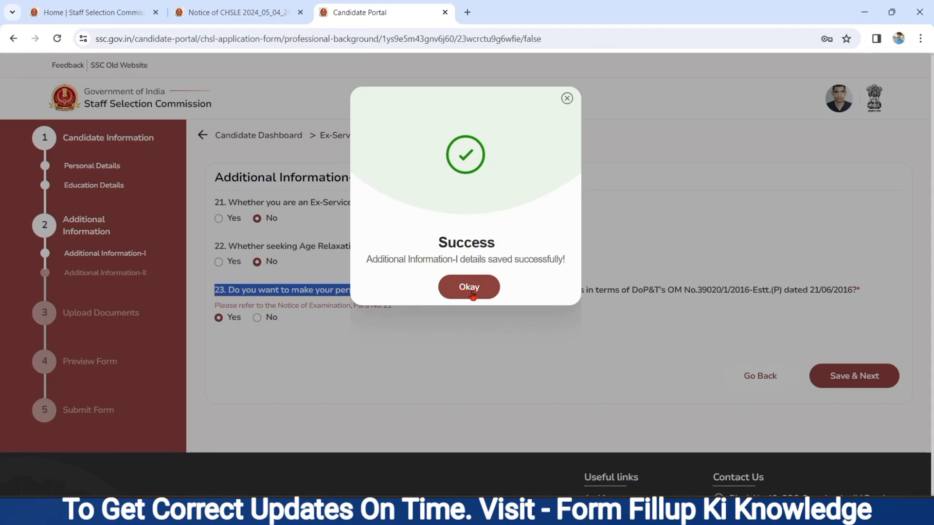
click(472, 294)
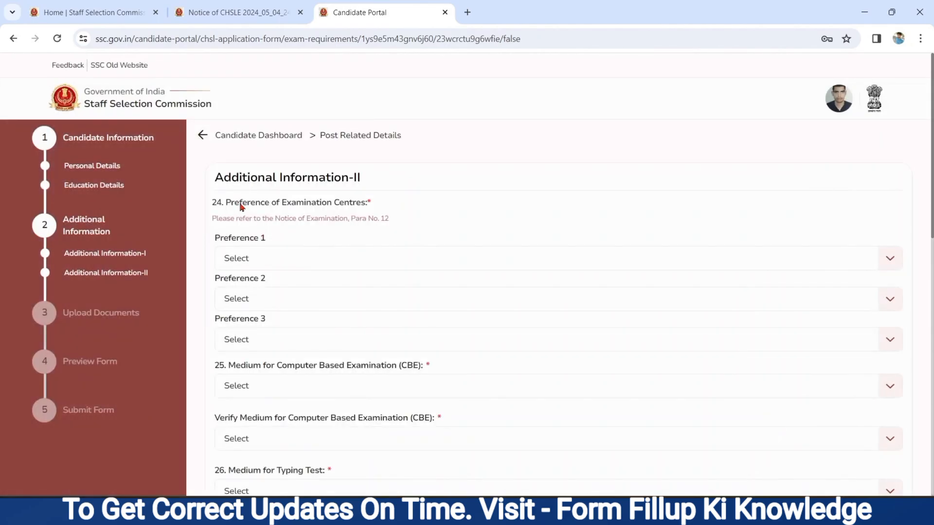
Set Preference 1 of the examination centres to CR-Muzaffarpur (3205)
drag(216, 177, 358, 178)
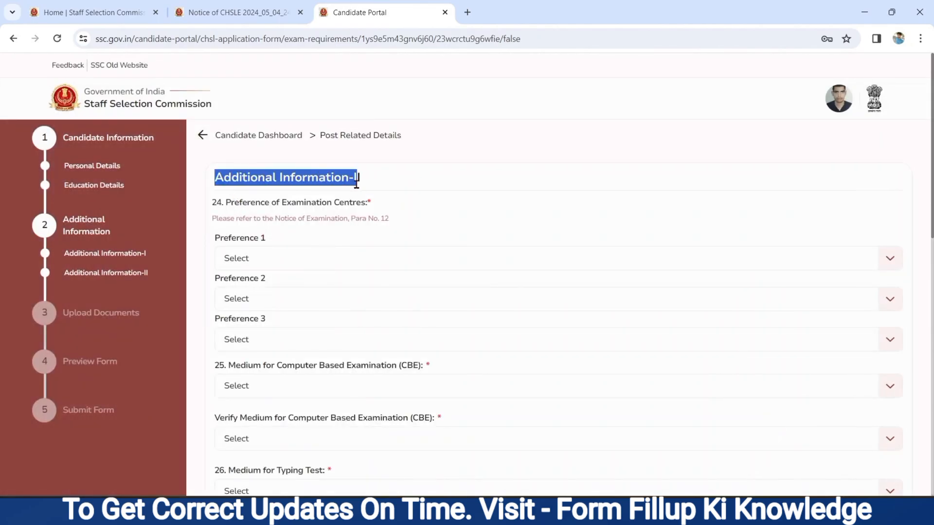
drag(226, 204, 377, 217)
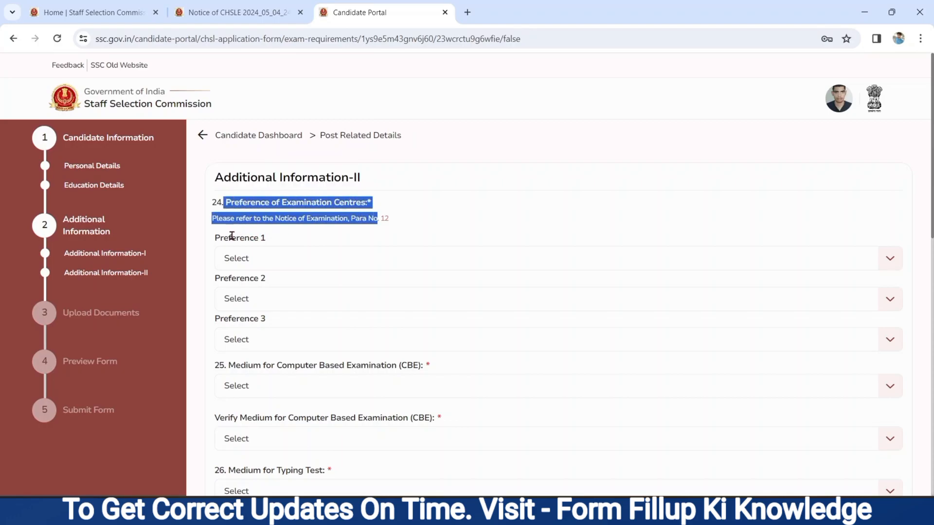
drag(214, 238, 268, 251)
drag(219, 277, 310, 282)
drag(214, 319, 267, 319)
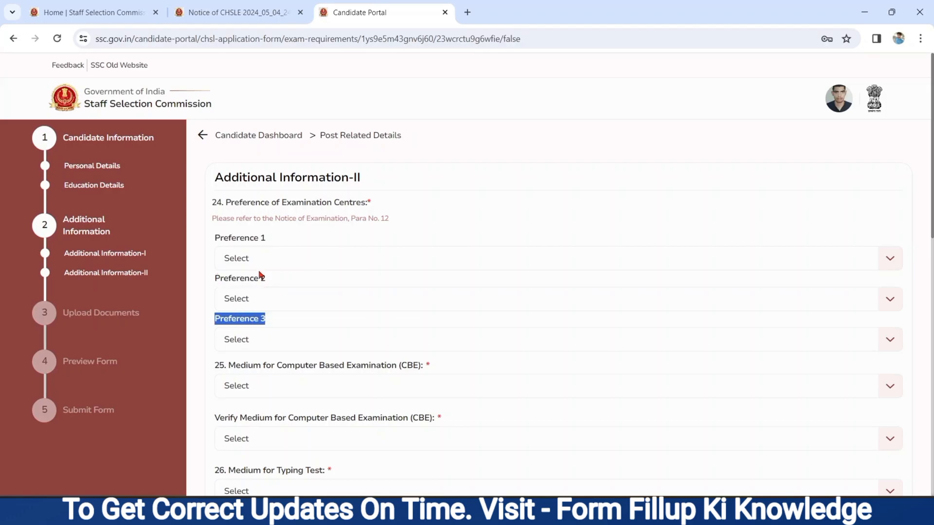
click(249, 260)
click(330, 343)
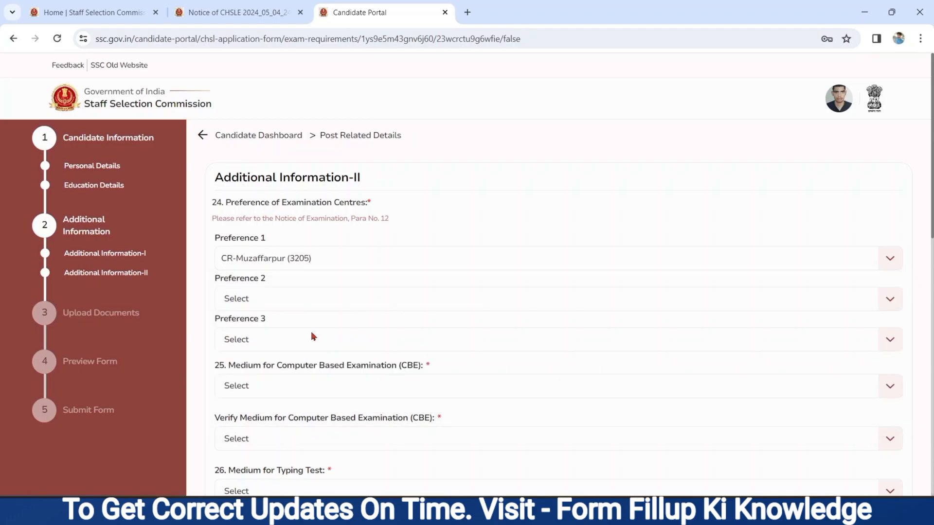
Set examination centre Preference 2 to CR-Patna (3206) and Preference 3 to CR-Gorakhpur (3007)
click(257, 302)
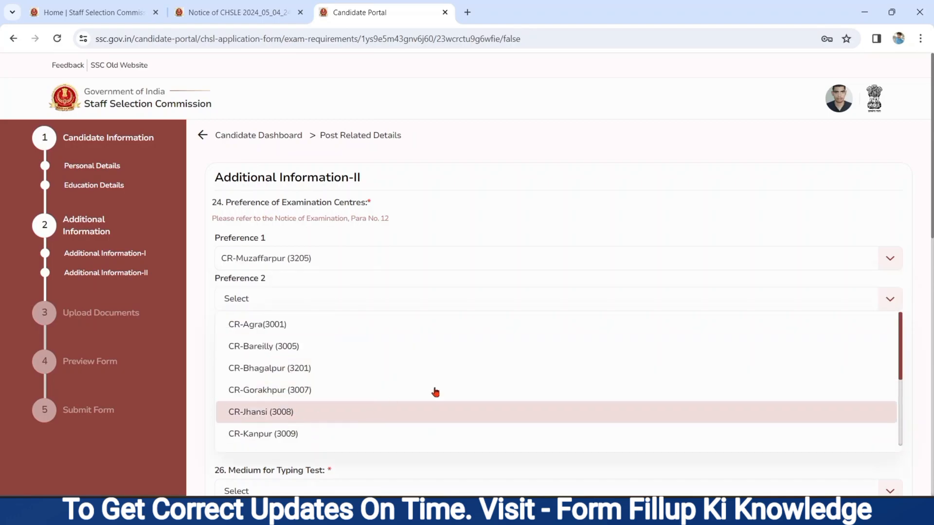
scroll(904, 398, down, 3)
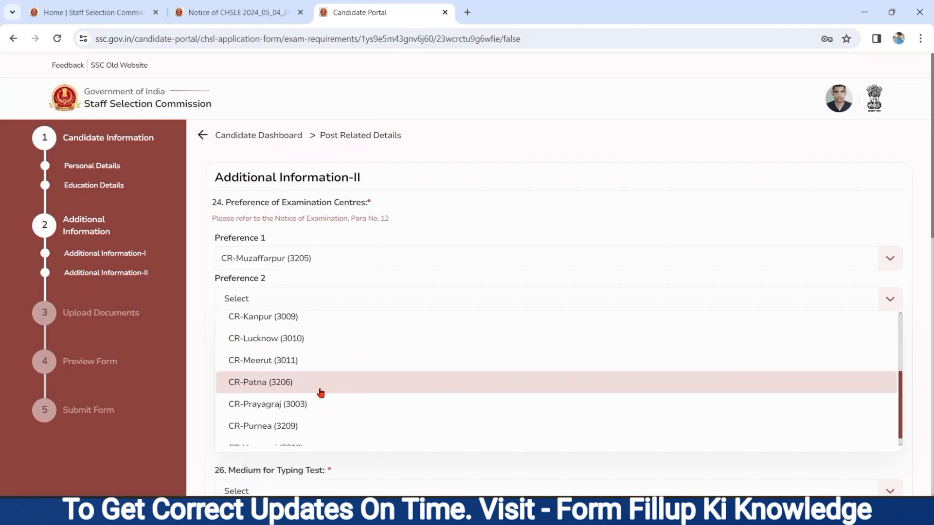
click(328, 392)
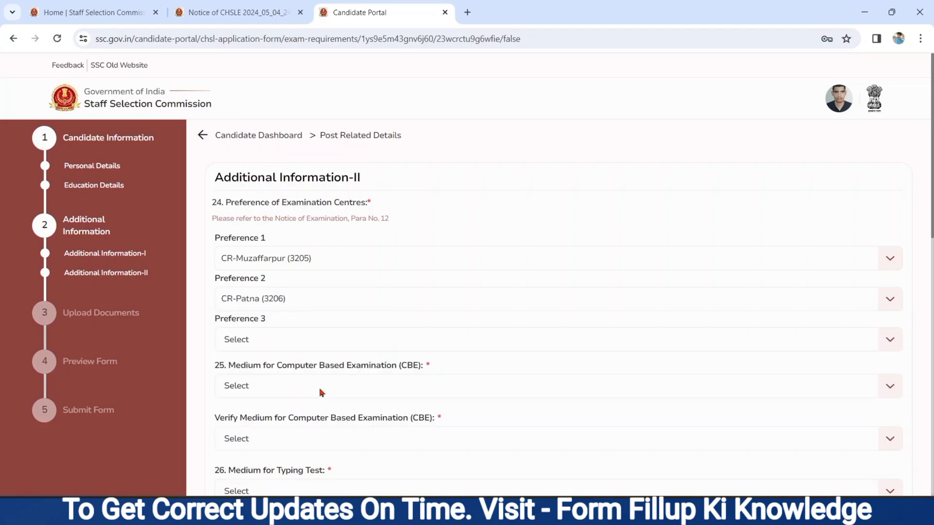
click(258, 342)
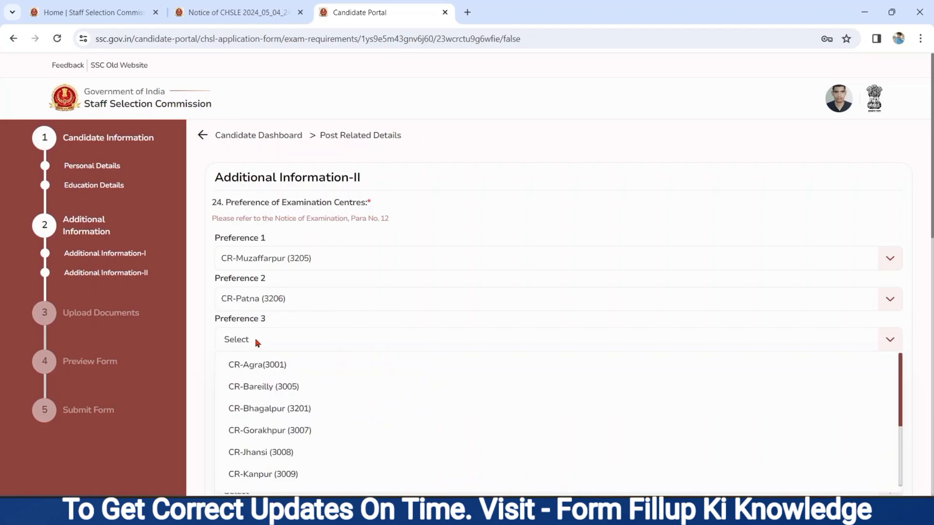
click(261, 433)
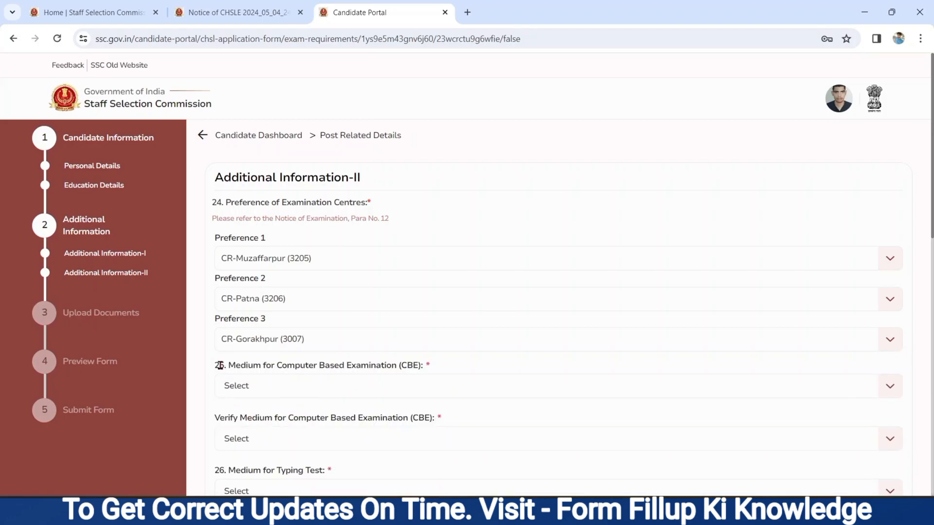
Choose 01 - Hindi as the medium for the Computer Based Examination and select it again in the verification field
drag(219, 365, 426, 369)
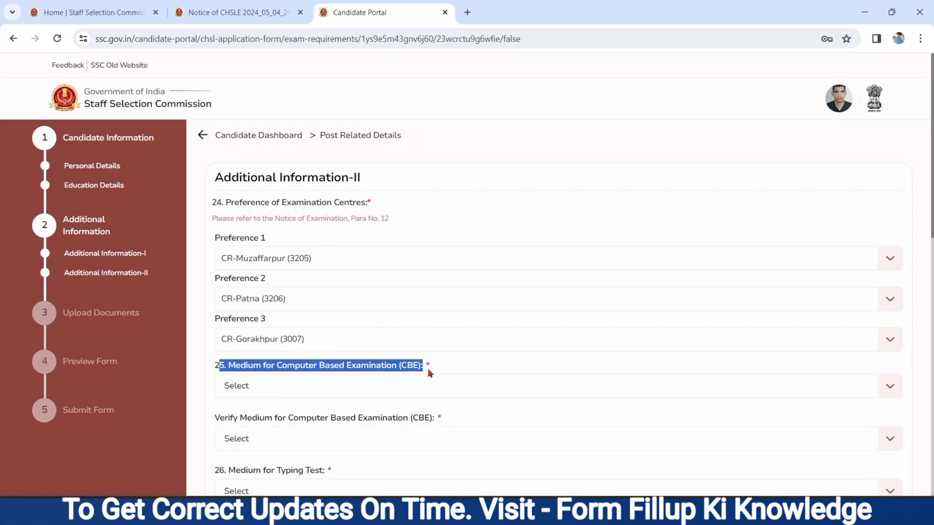
click(244, 386)
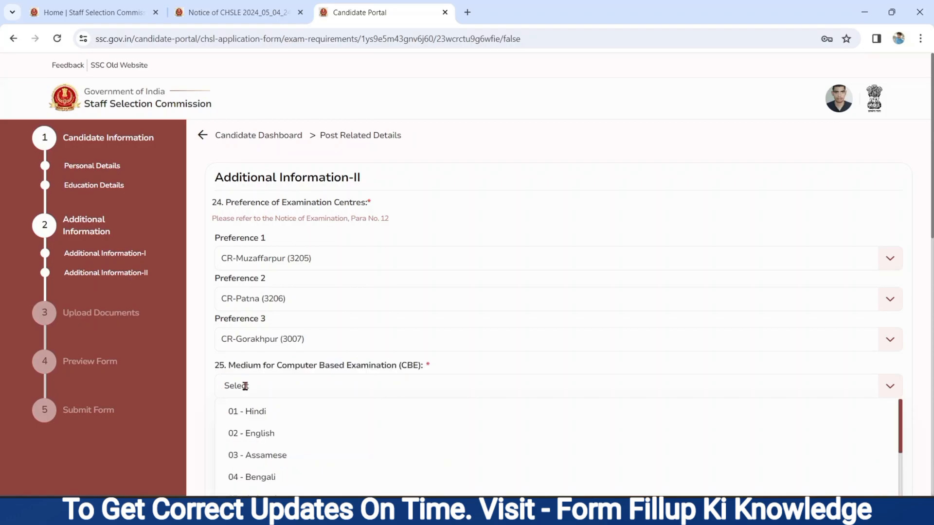
scroll(255, 411, down, 5)
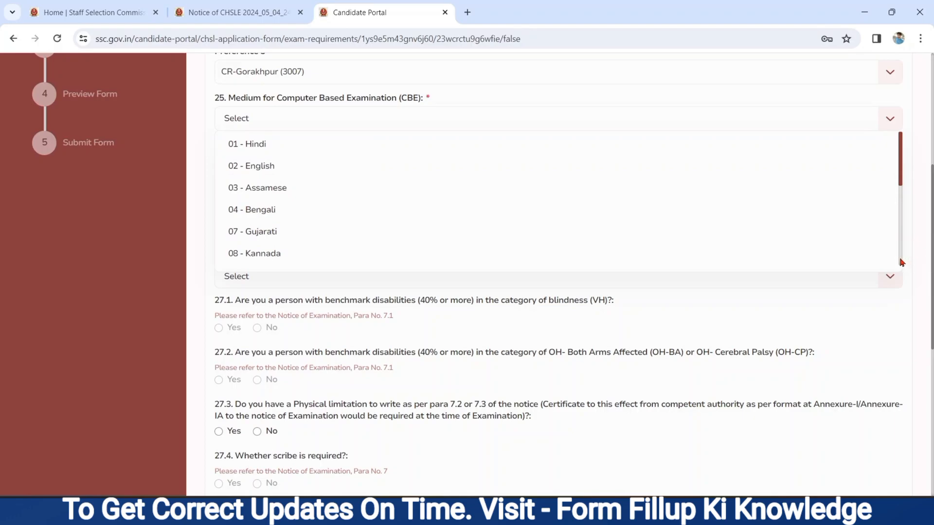
scroll(900, 262, down, 5)
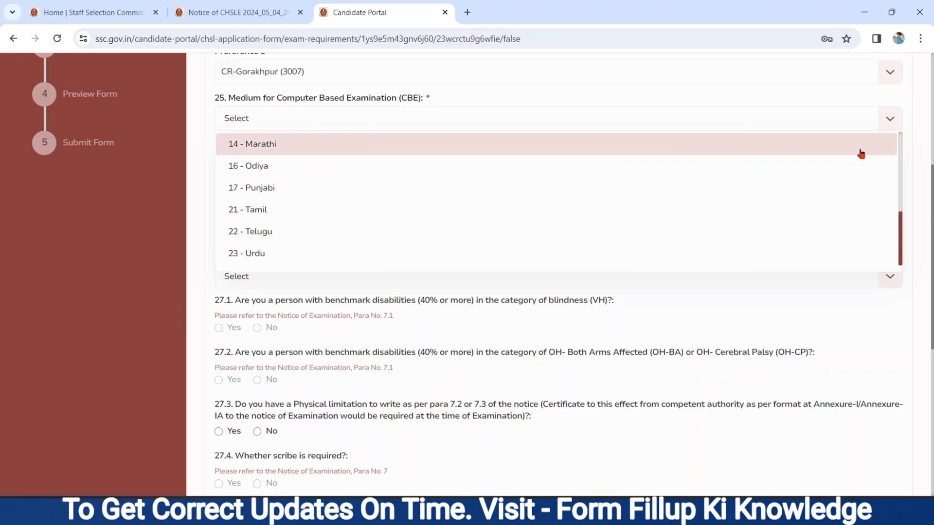
scroll(902, 150, up, 5)
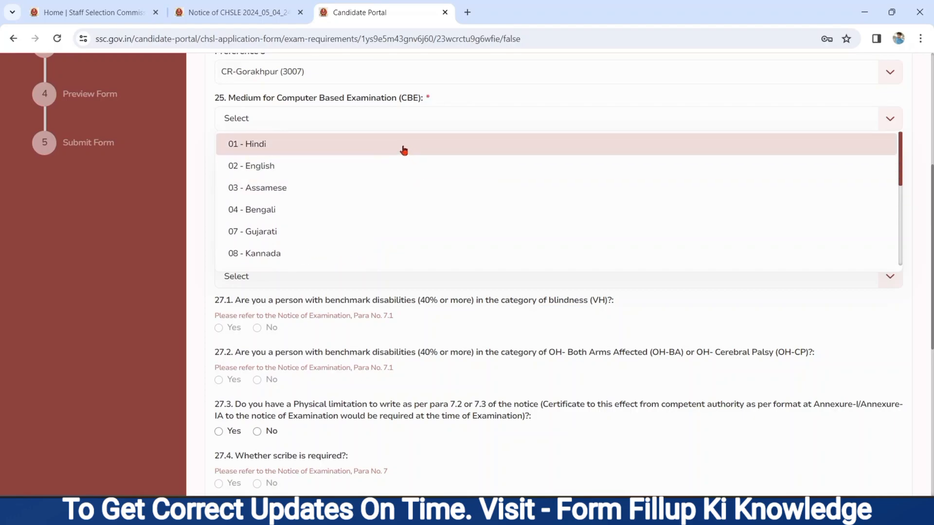
click(402, 146)
drag(213, 150, 440, 155)
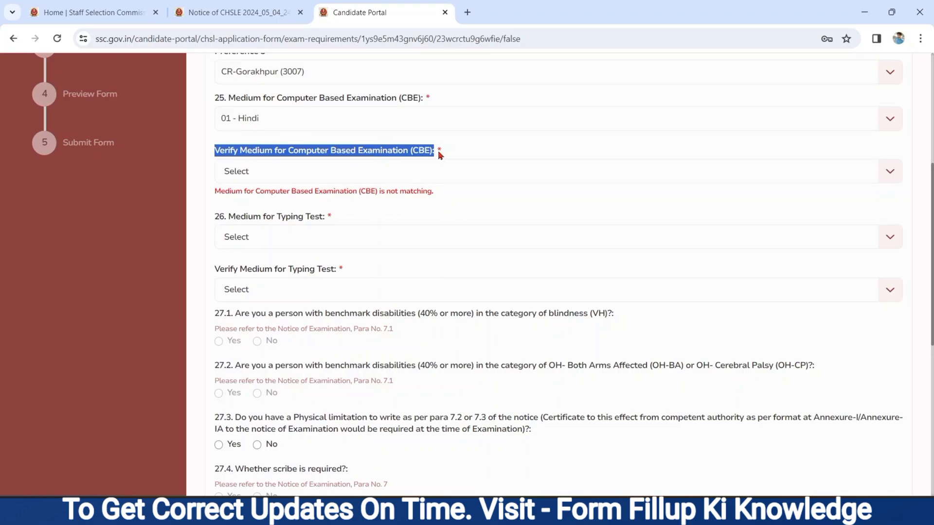
click(252, 172)
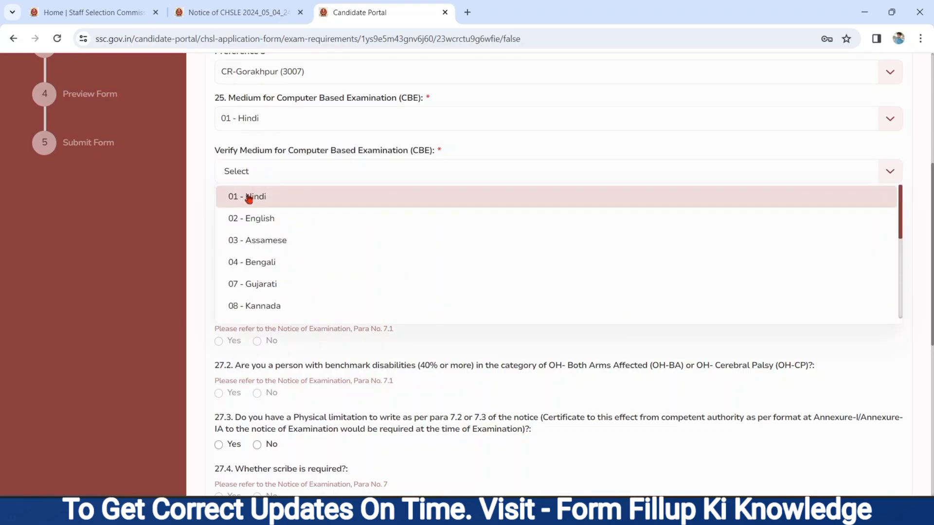
click(249, 195)
Choose English as the medium for the typing test and select it again in the verification field
drag(215, 205, 328, 209)
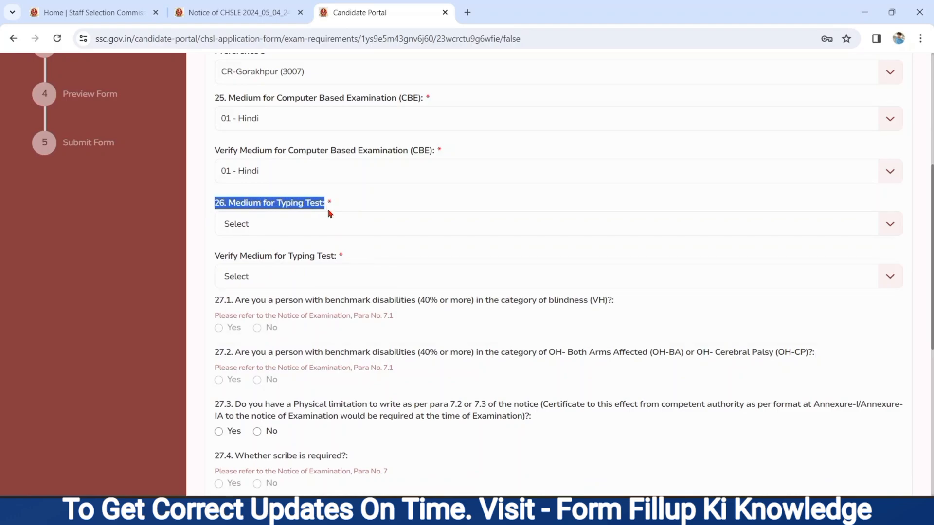
click(290, 221)
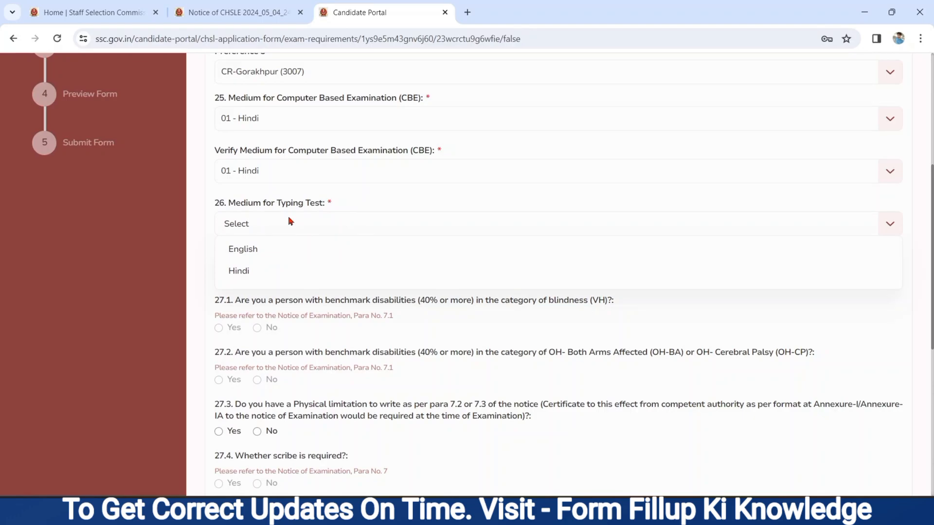
click(238, 253)
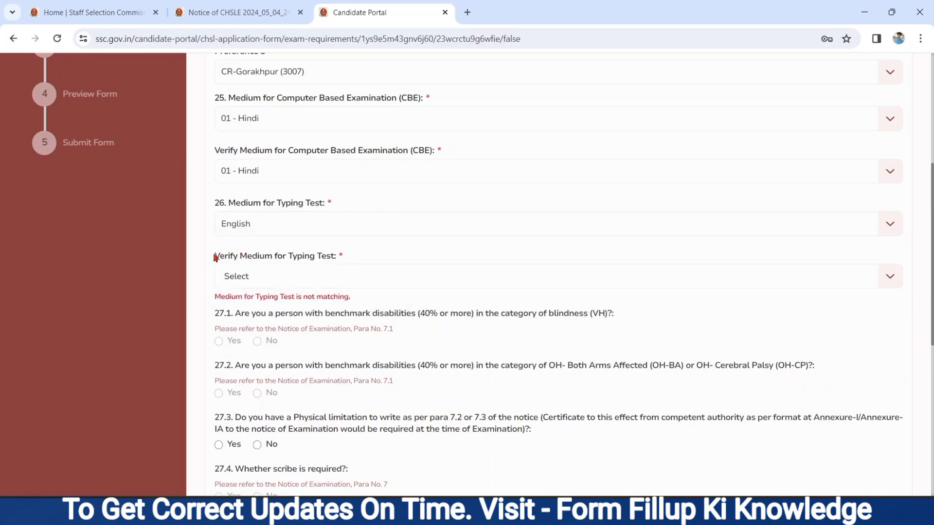
click(229, 274)
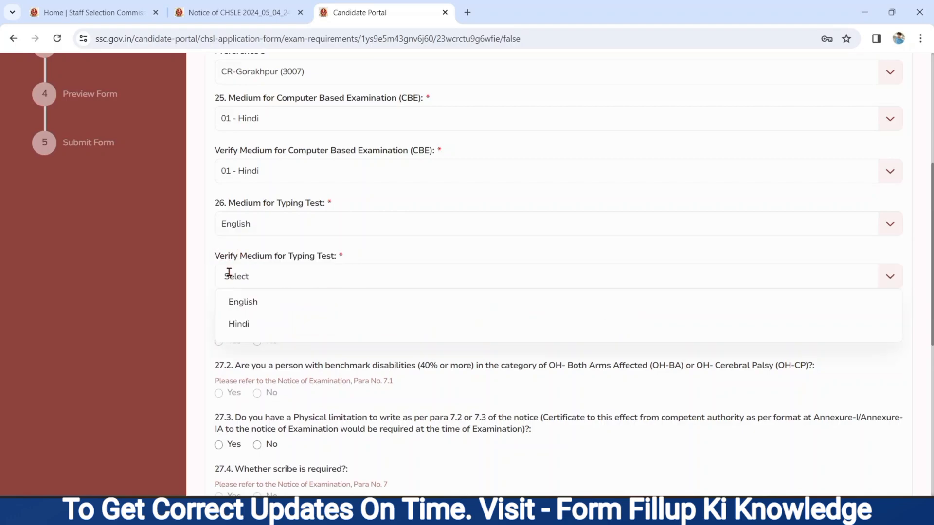
click(239, 303)
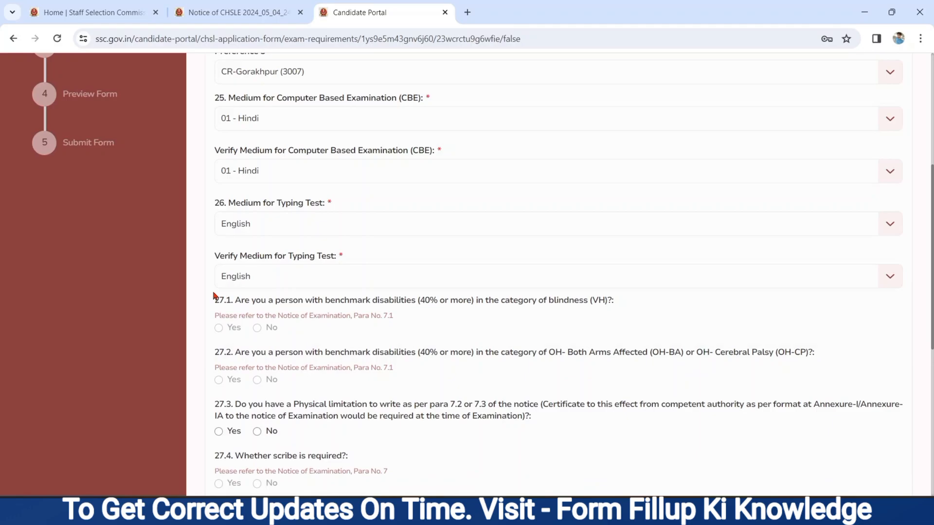
Try to answer No to the benchmark disability questions 27.1 and 27.2
scroll(214, 294, down, 3)
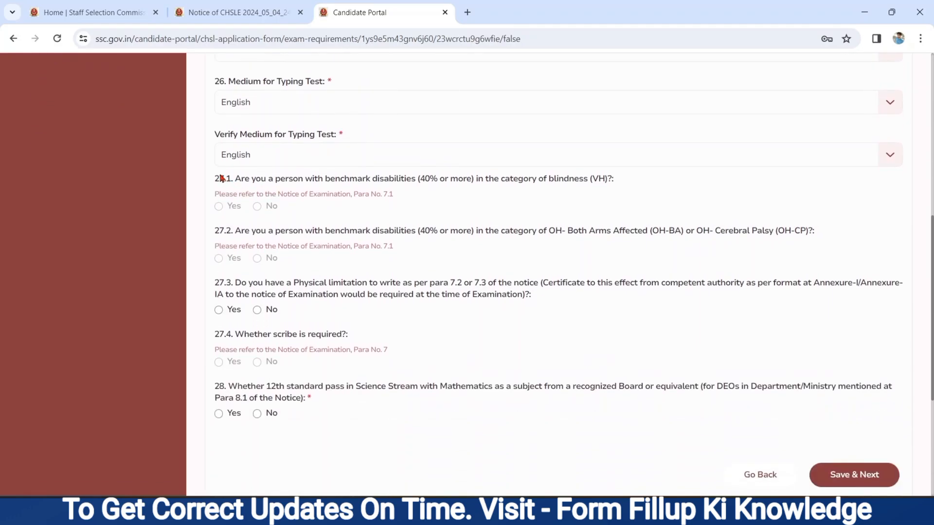
drag(221, 178, 306, 199)
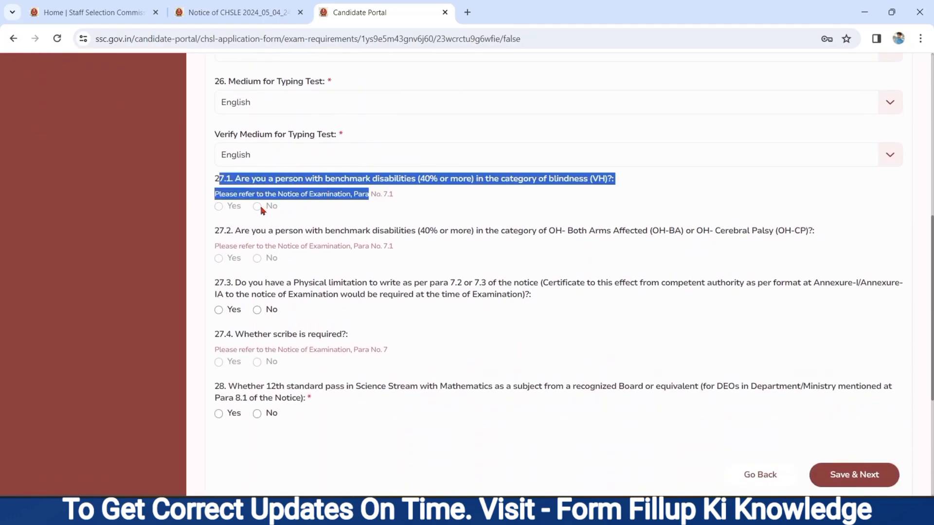
click(261, 205)
drag(232, 238, 308, 246)
click(258, 258)
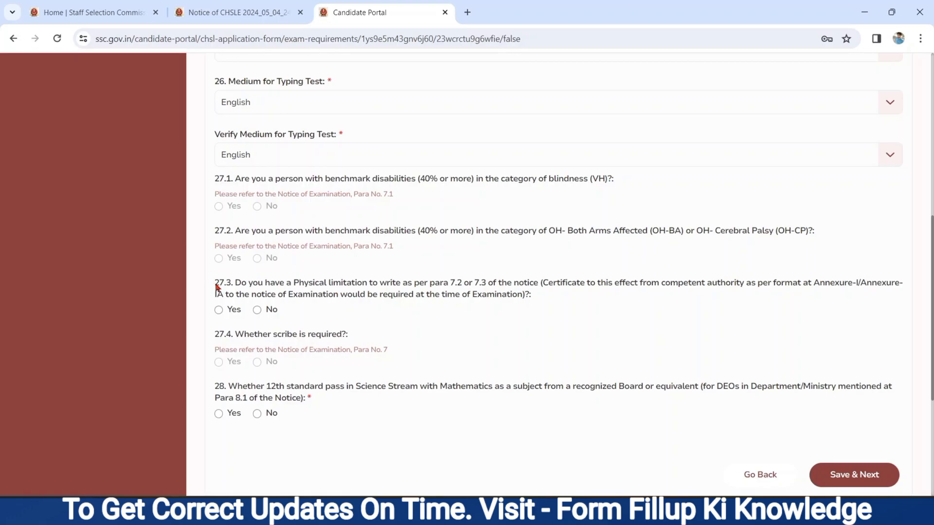
Answer No to question 27.3 about having a physical limitation to write
drag(227, 284, 513, 292)
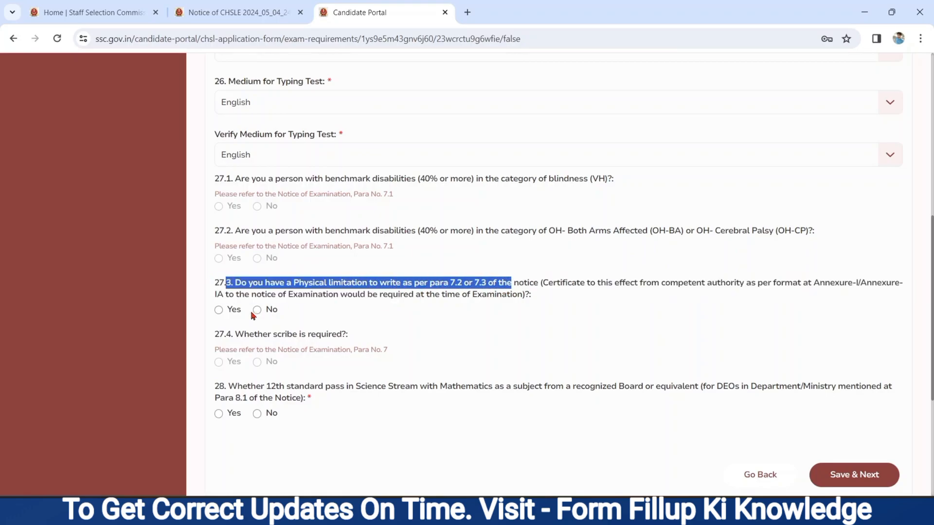
click(219, 311)
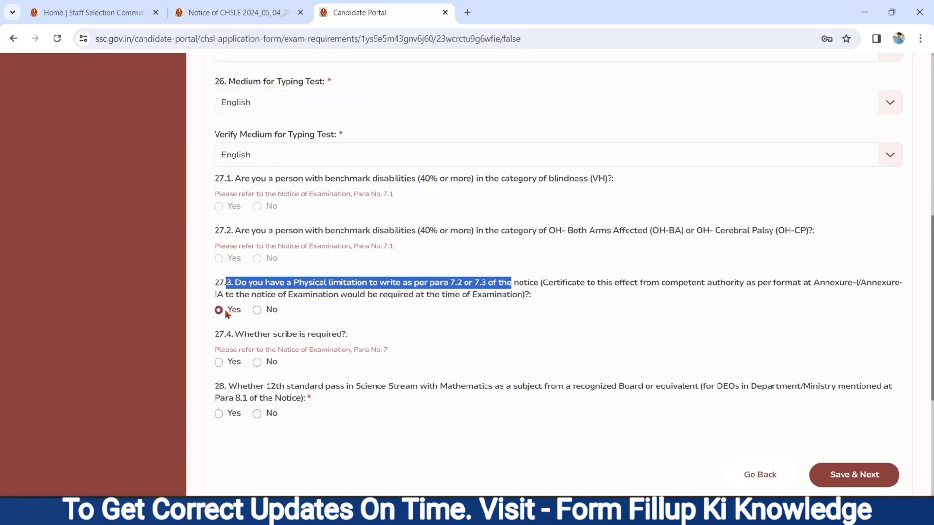
click(256, 311)
drag(234, 335, 342, 335)
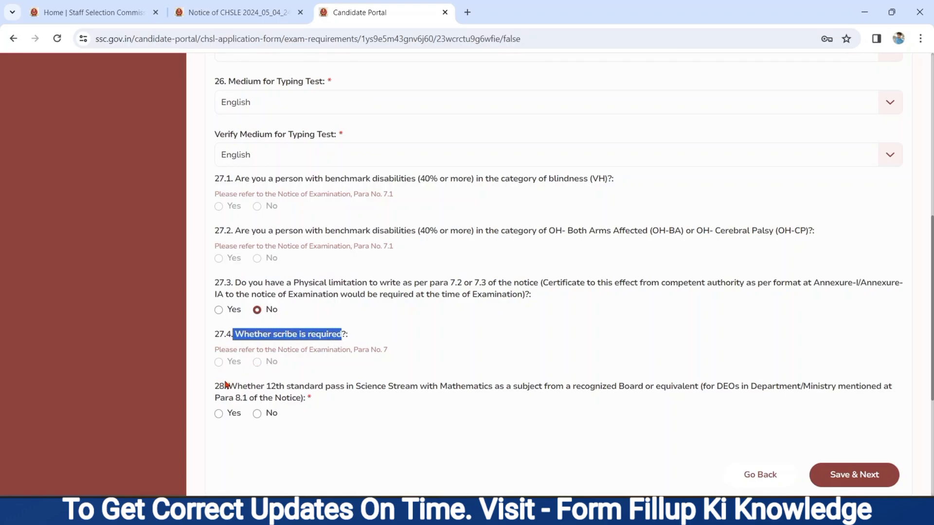
Answer Yes to the 12th standard Science Stream with Mathematics question, and save Additional Information-II to continue to Upload Documents
drag(225, 387, 501, 400)
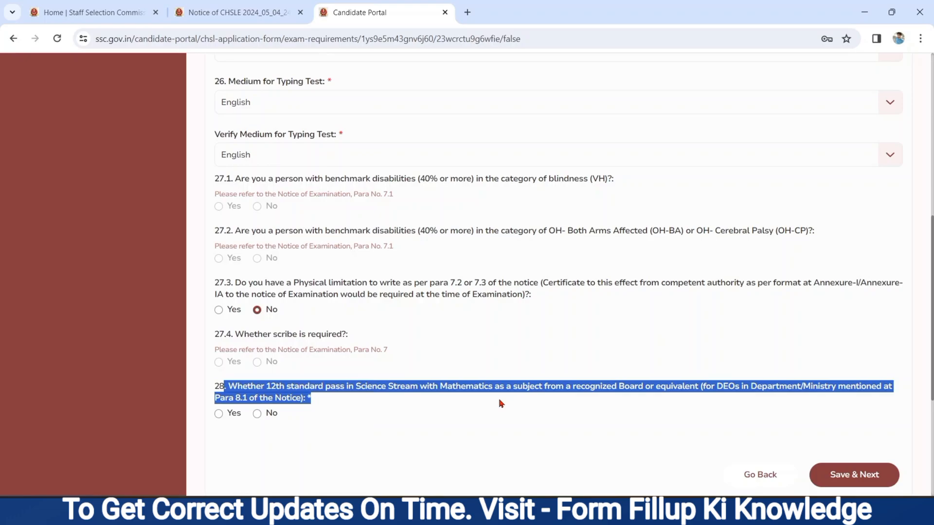
click(219, 416)
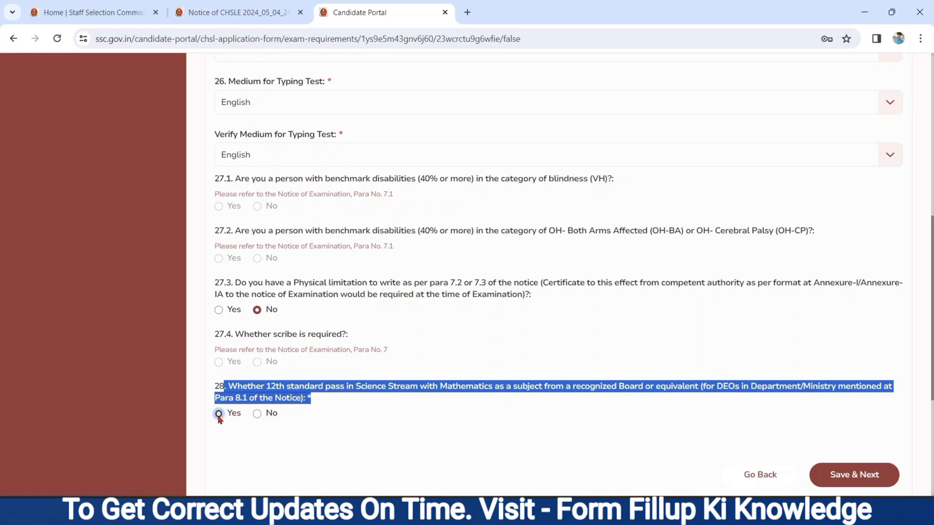
click(828, 476)
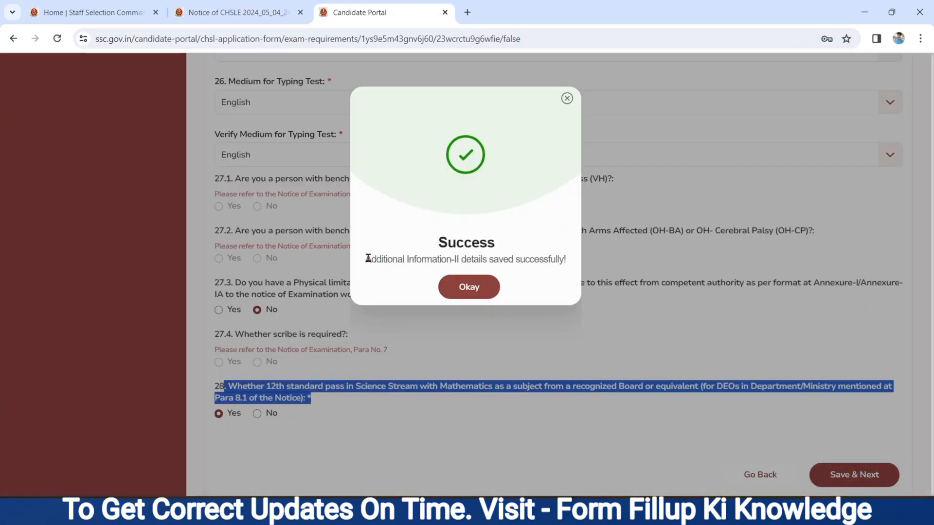
drag(368, 259, 548, 259)
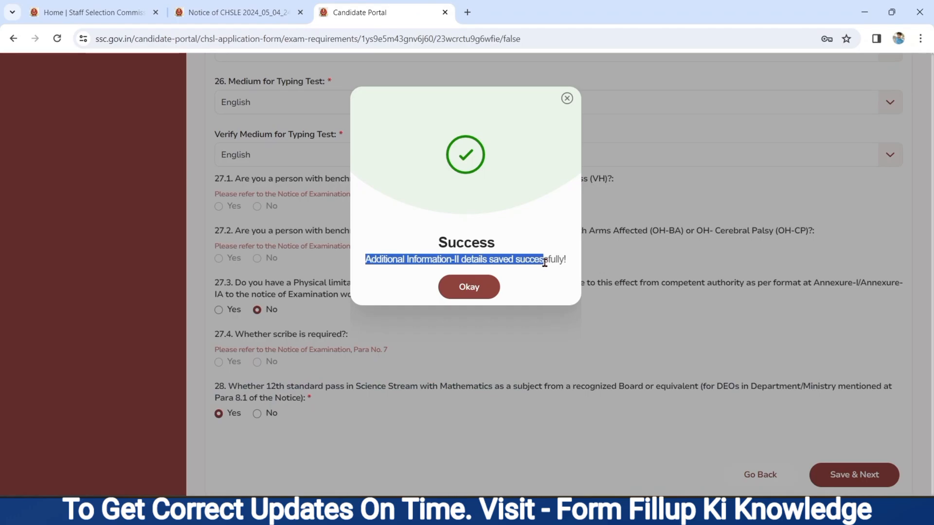
click(472, 288)
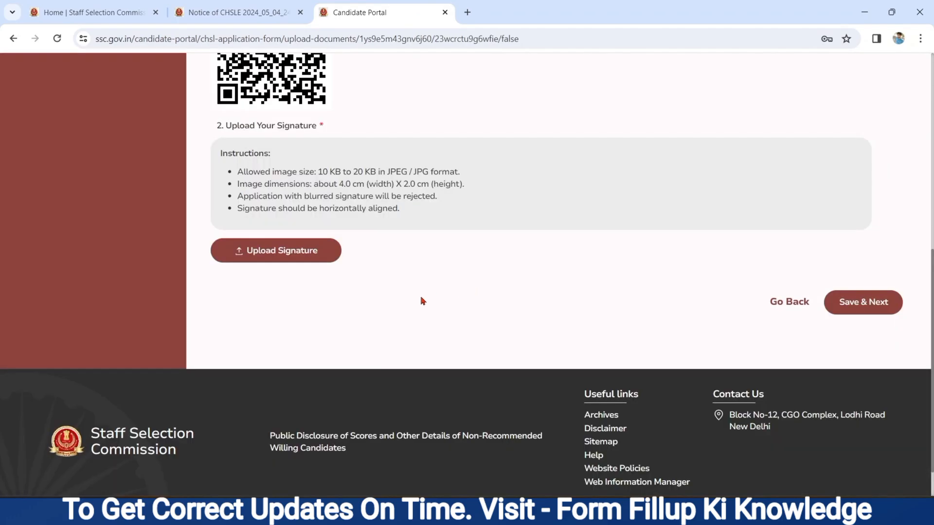
Capture a live photograph of the candidate with the camera and save it to the application
scroll(422, 301, up, 8)
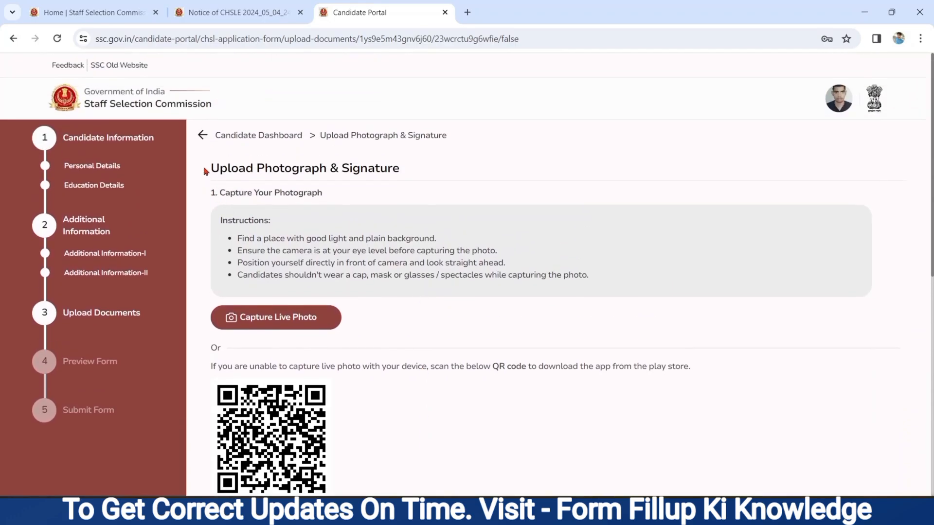
drag(237, 239, 415, 256)
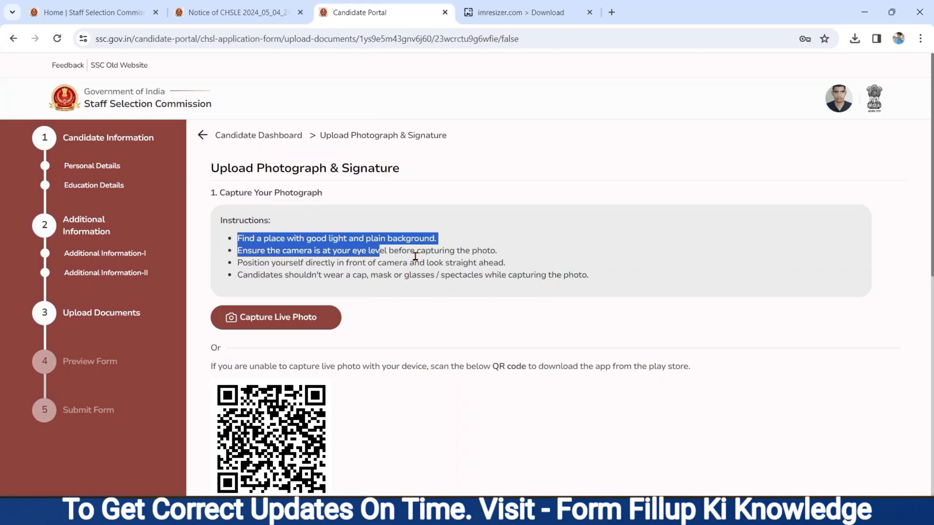
click(277, 319)
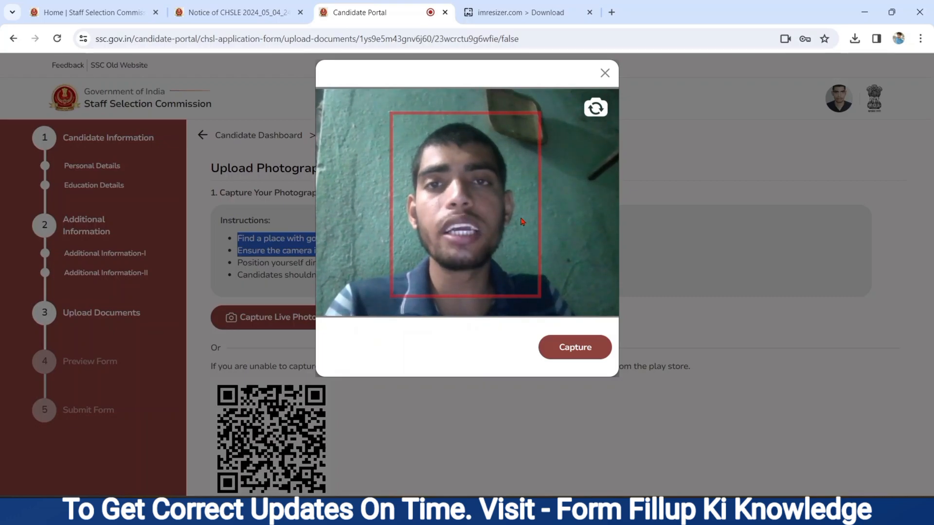
click(566, 353)
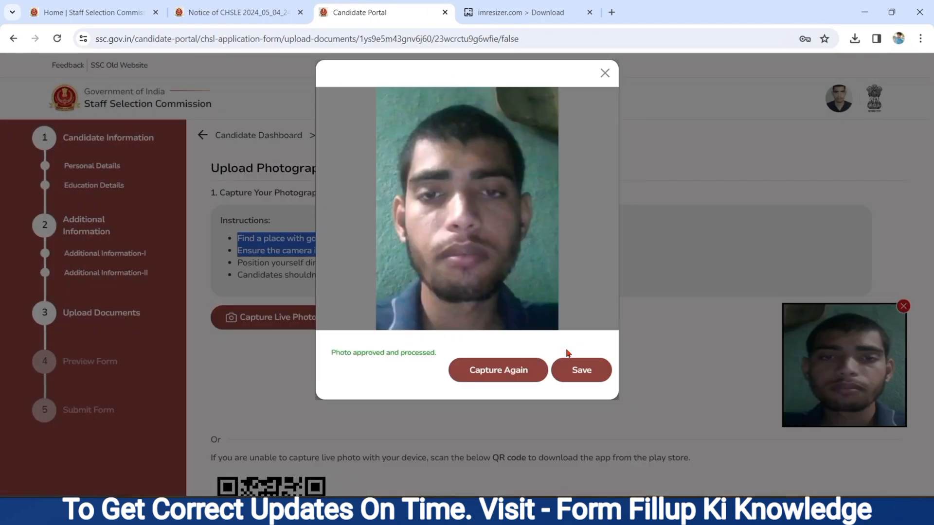
click(568, 378)
click(557, 380)
Upload the candidate's signature image from the Downloads folder, and save the photograph and signature to continue to the form preview
scroll(558, 382, down, 1)
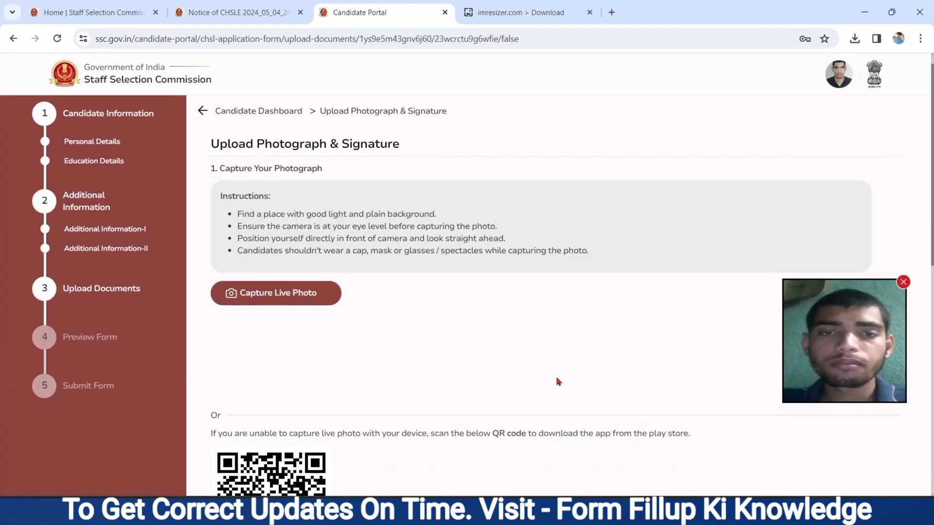
scroll(558, 381, down, 8)
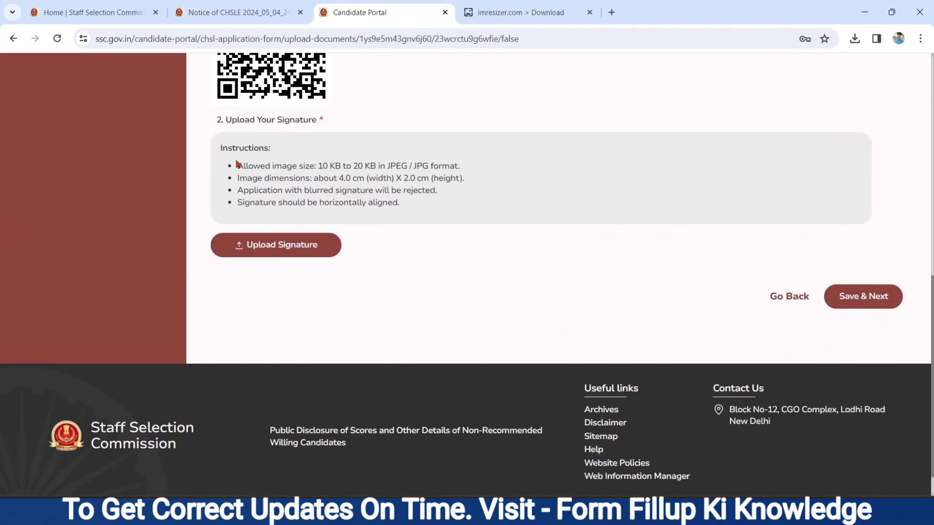
drag(234, 164, 455, 193)
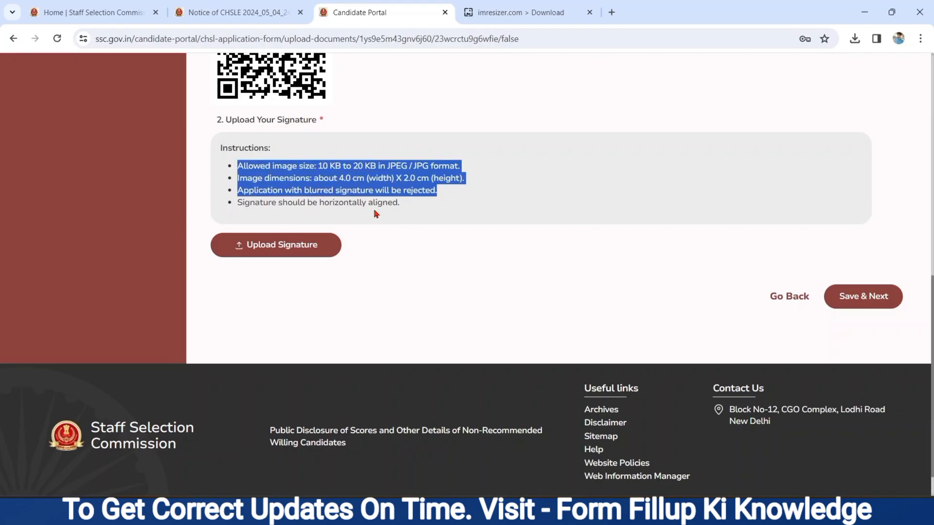
click(292, 247)
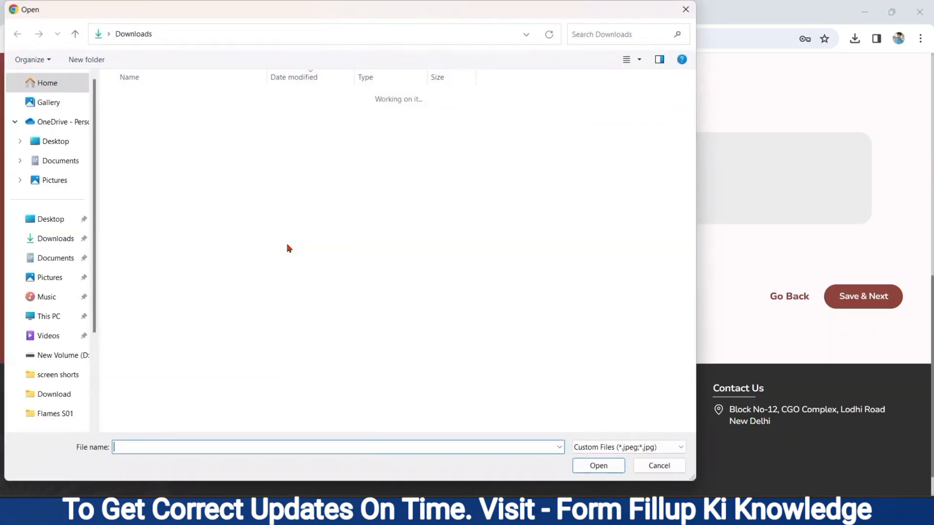
click(200, 113)
double_click(200, 113)
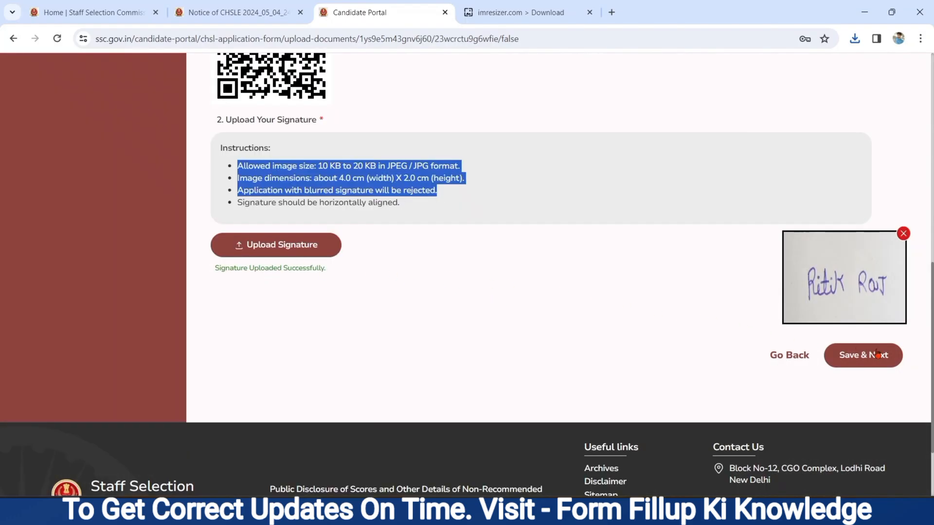
click(865, 360)
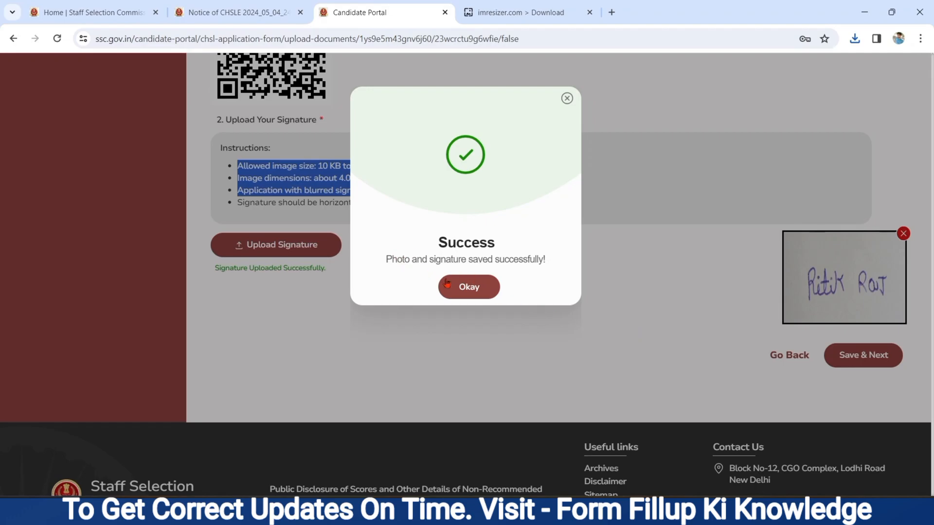
click(479, 290)
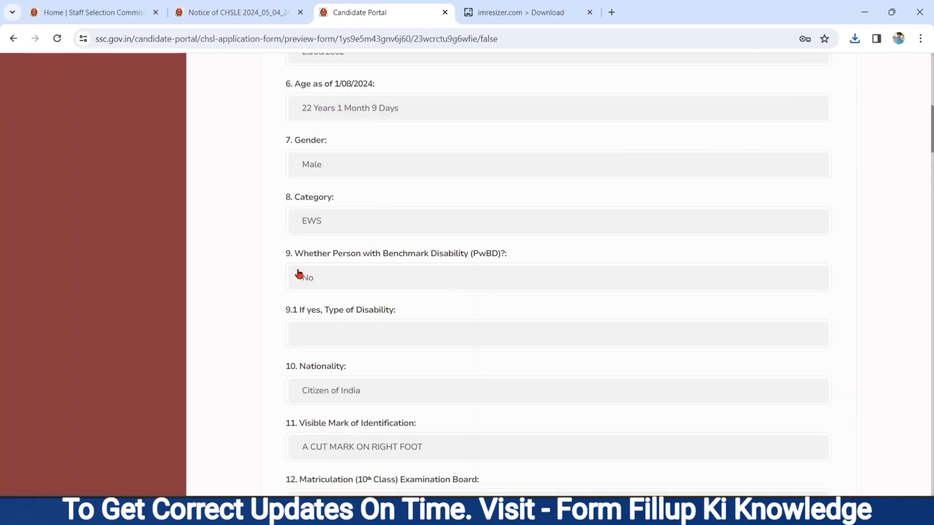
Review the application preview from the Personal Details to the end, and save it to continue to the Declaration
scroll(299, 274, up, 10)
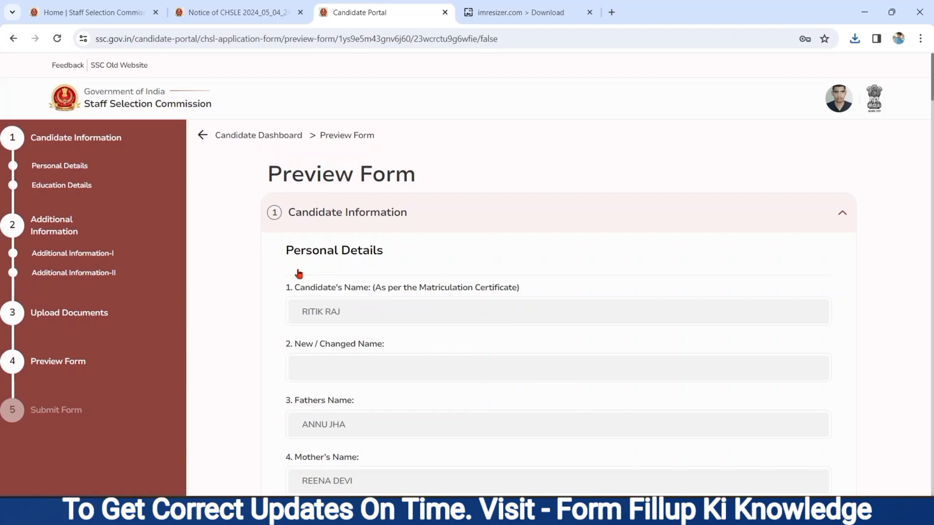
scroll(298, 273, down, 1)
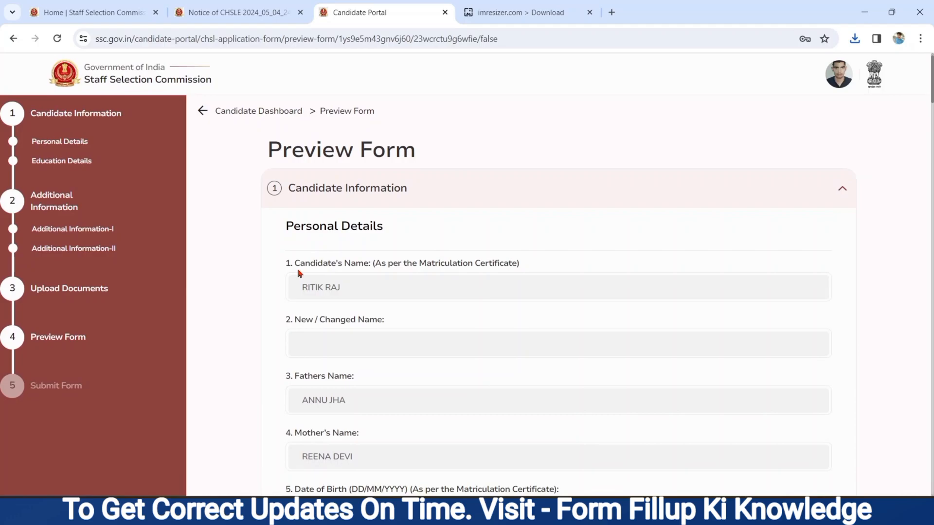
key(End)
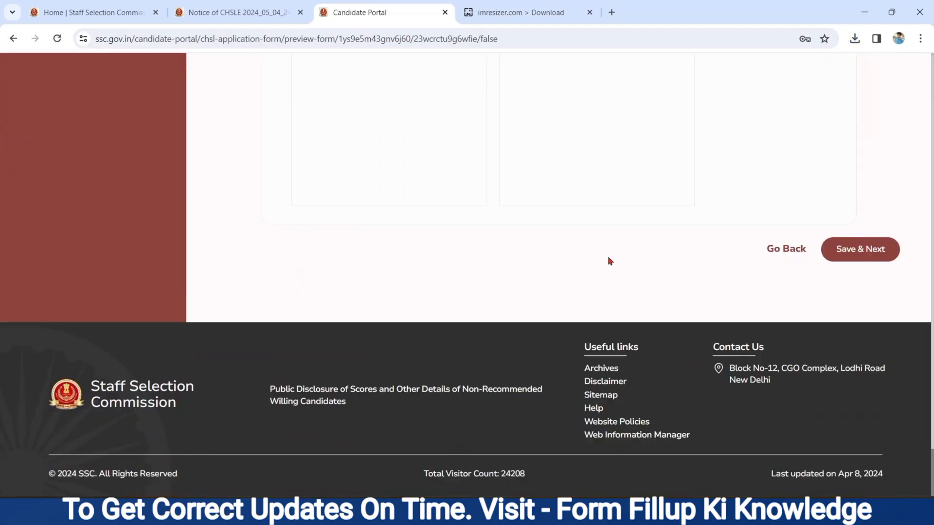
click(851, 258)
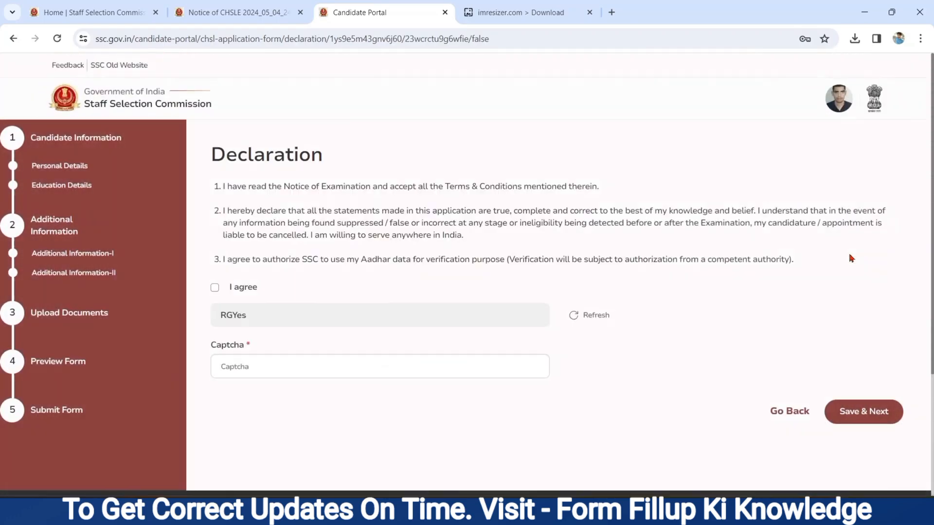
Agree to the declaration, enter the displayed captcha, and submit the application form
click(215, 289)
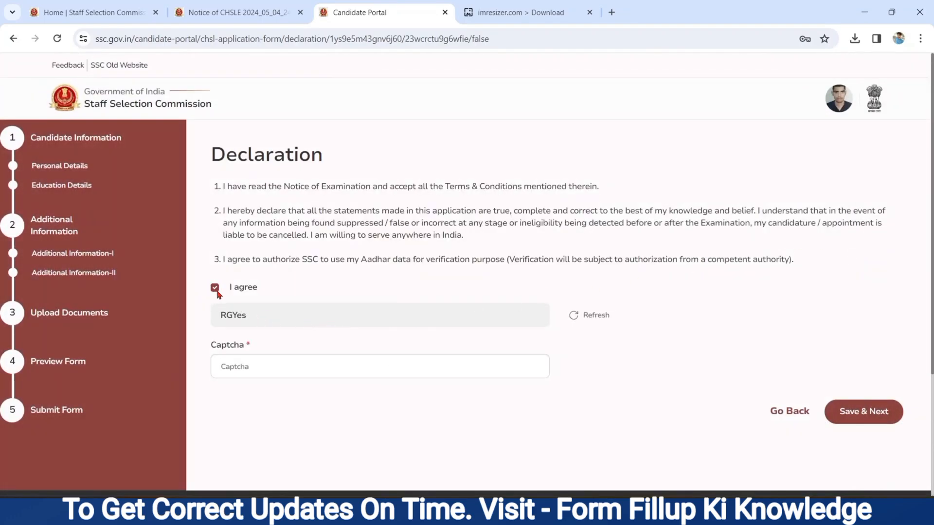
click(233, 368)
text(R)
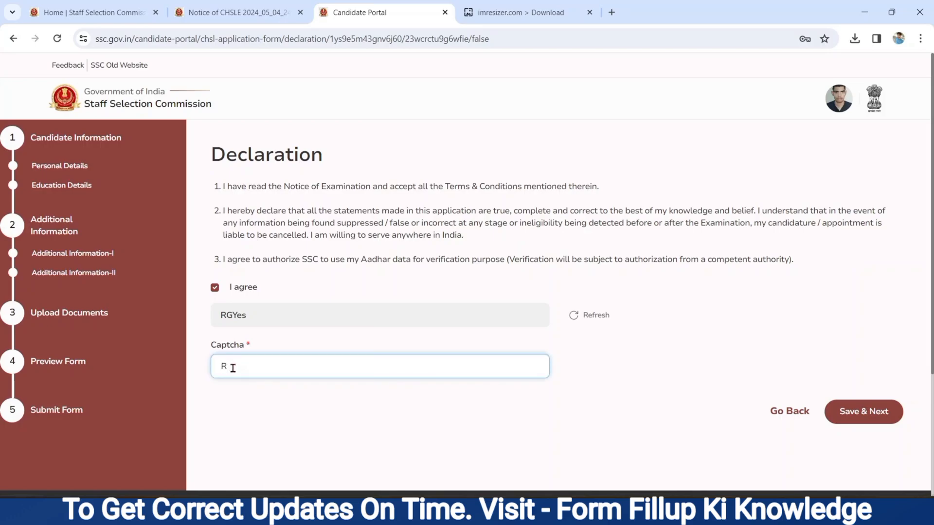
text(GYes)
click(881, 416)
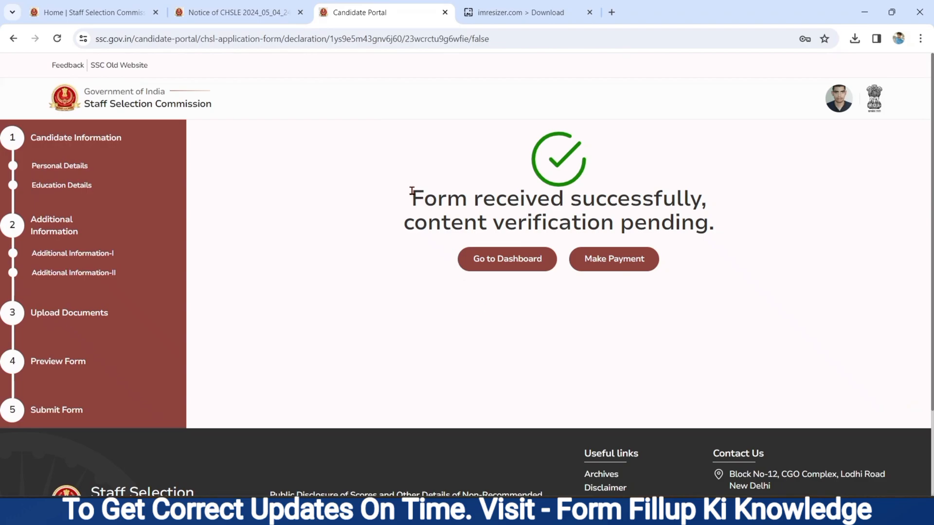
Start the online application fee payment through SBI ePay Lite by UPI, and generate the payment QR code
drag(412, 191, 703, 226)
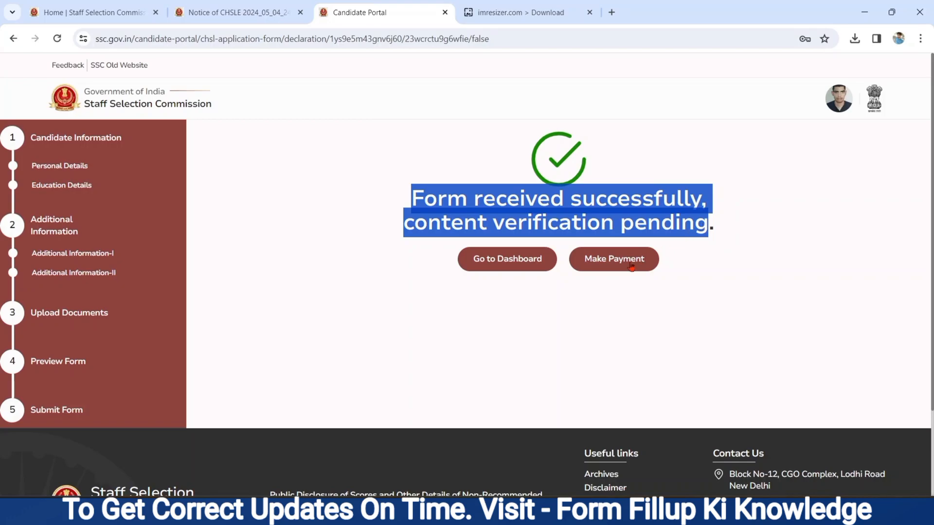
click(610, 265)
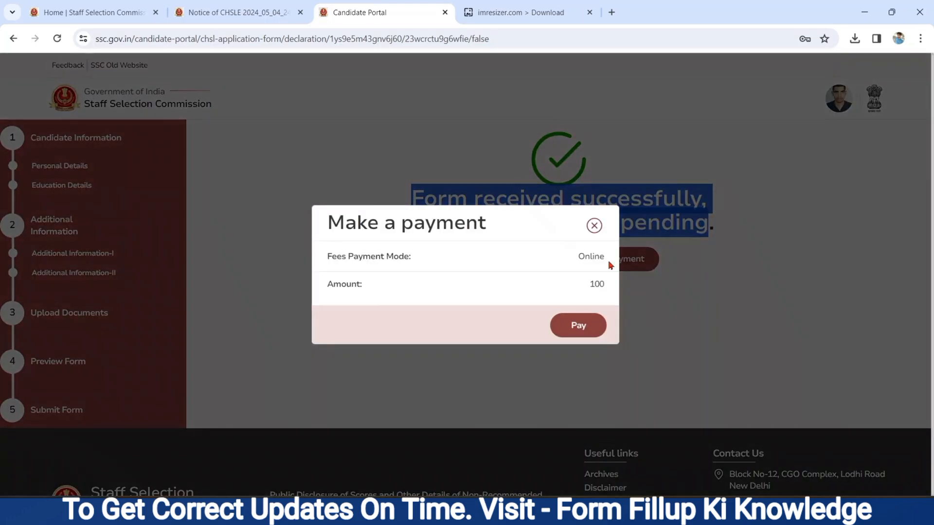
click(587, 326)
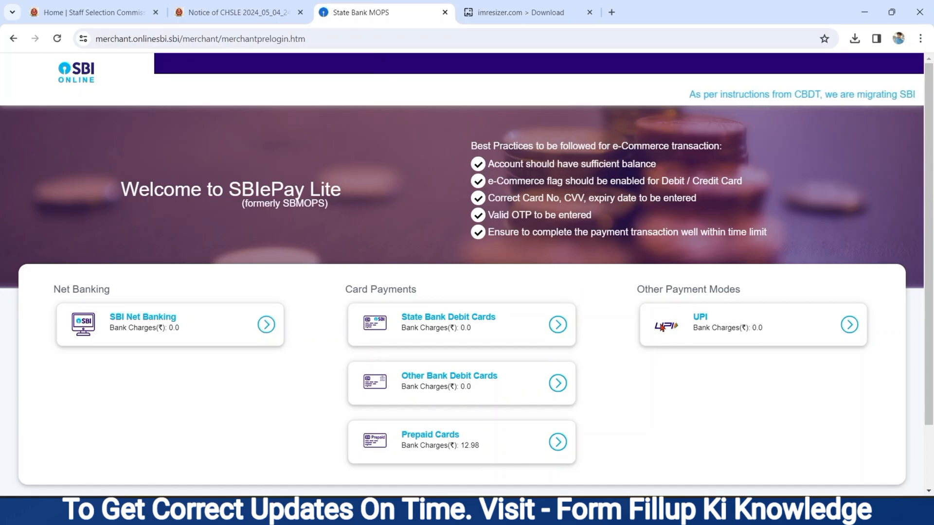
click(696, 337)
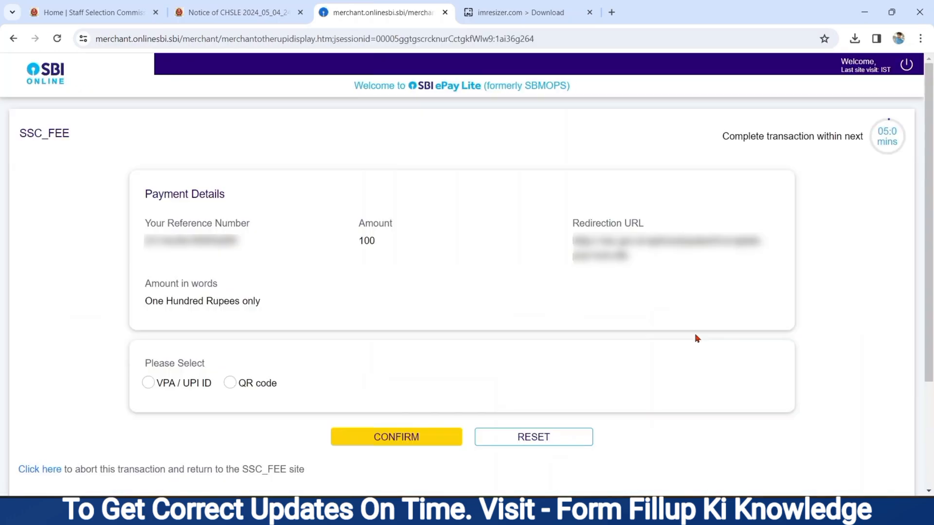
click(237, 384)
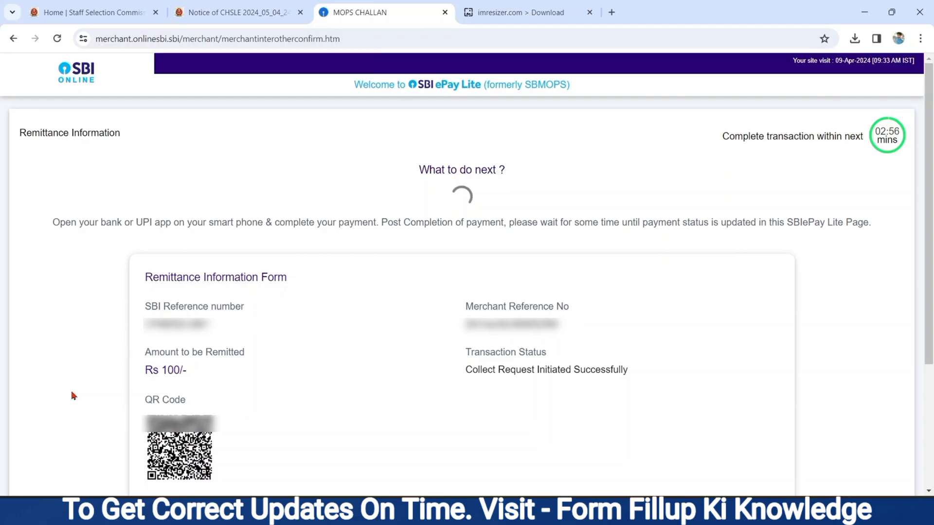
scroll(73, 396, down, 2)
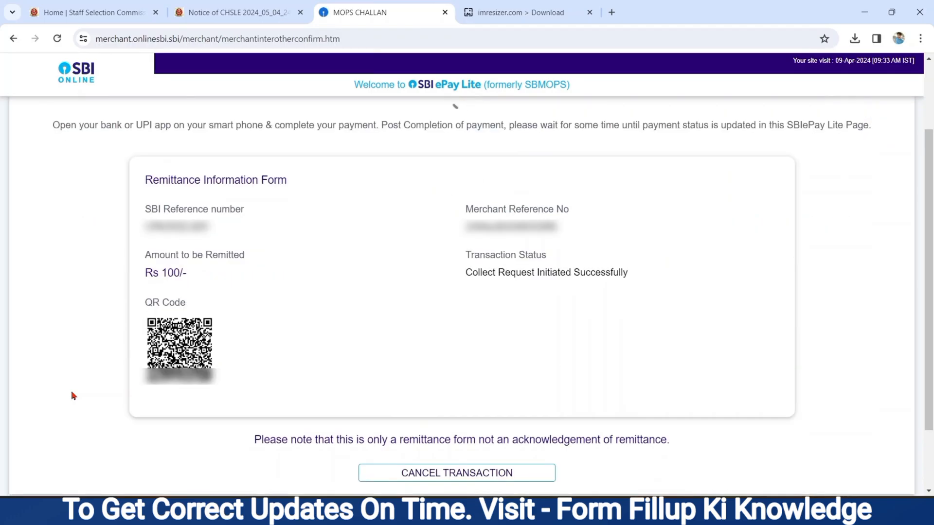